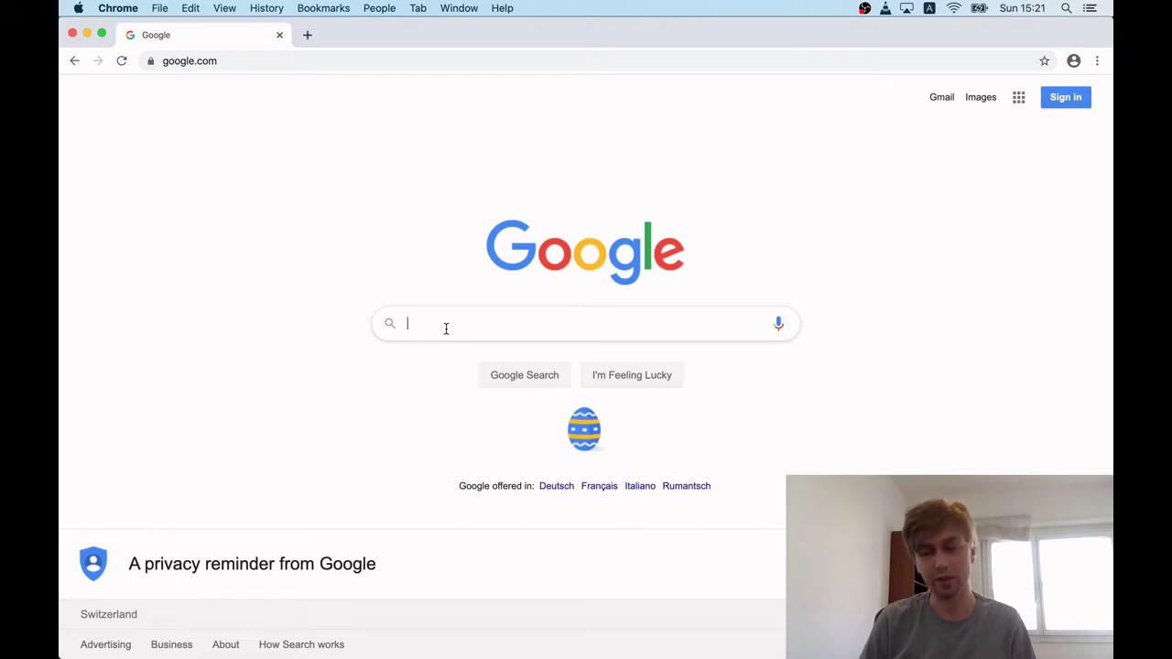
Search Google for "Install R" and open the R Project for Statistical Computing website.
type("Install R")
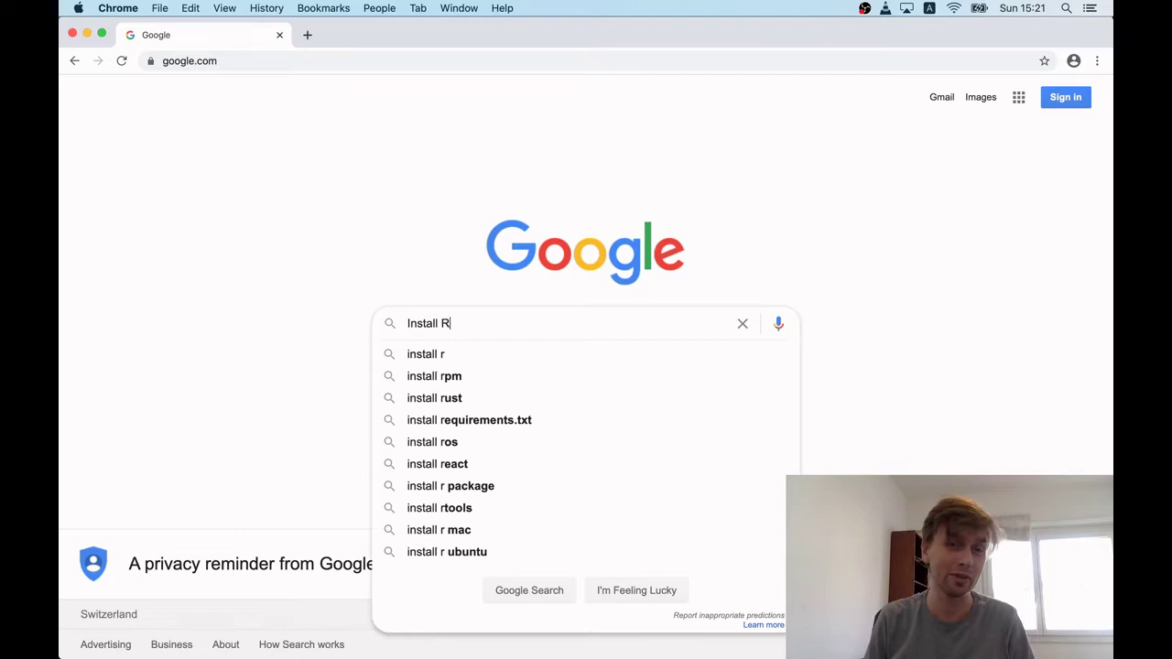
key("Return")
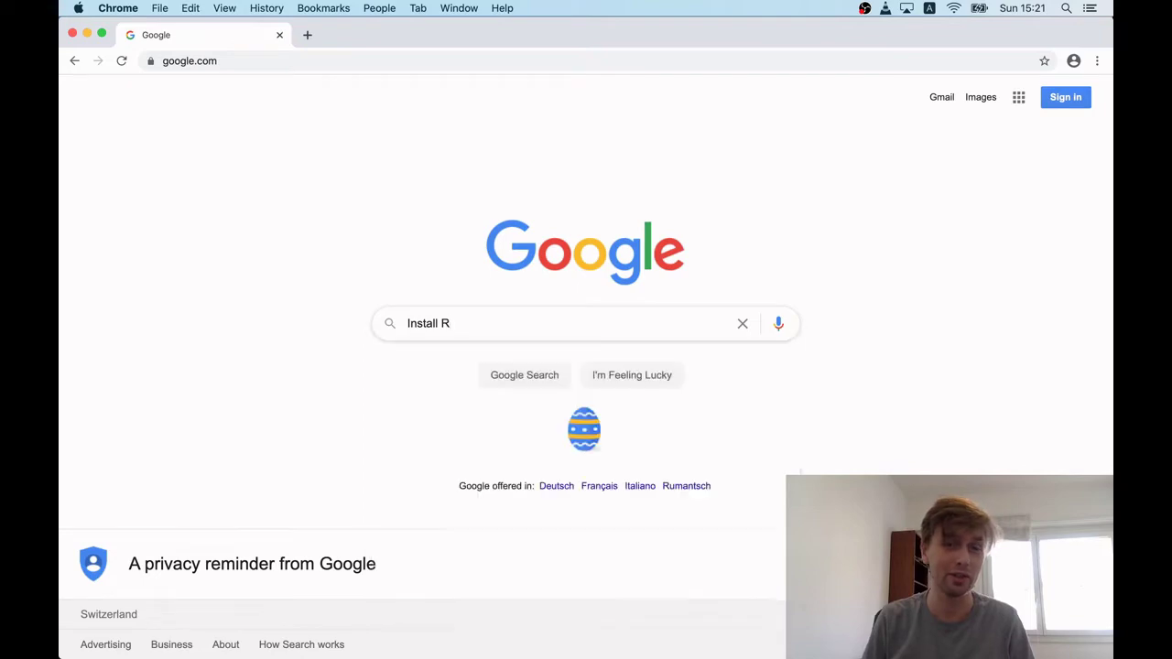
scroll(183, 434, "down", 5)
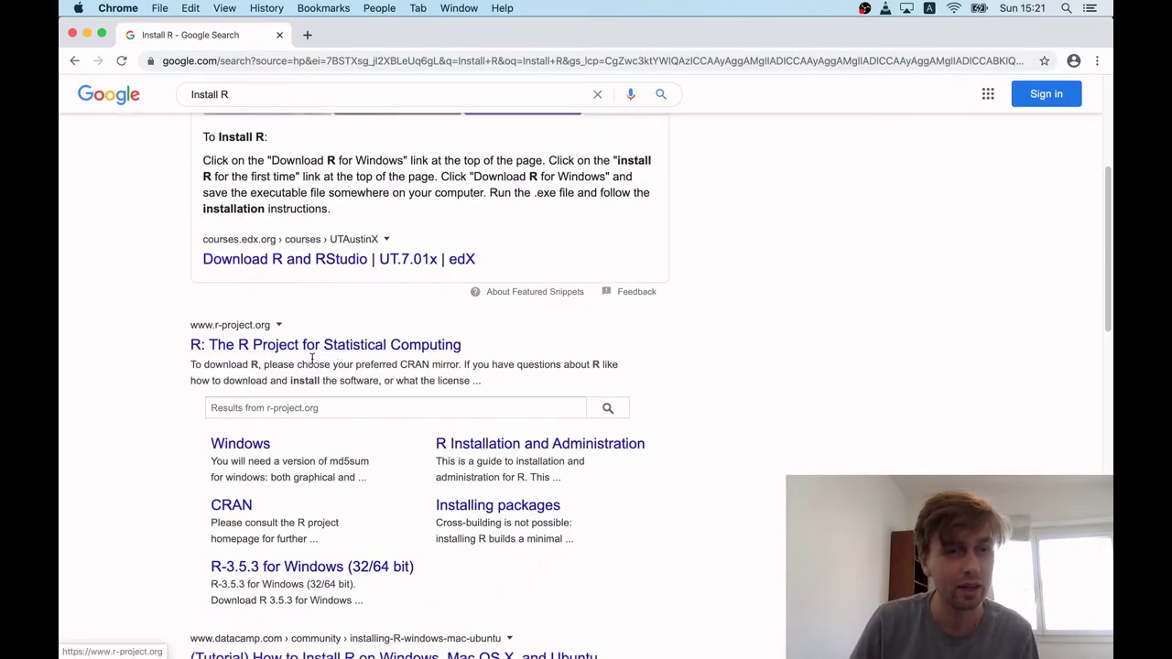
left_click(314, 348)
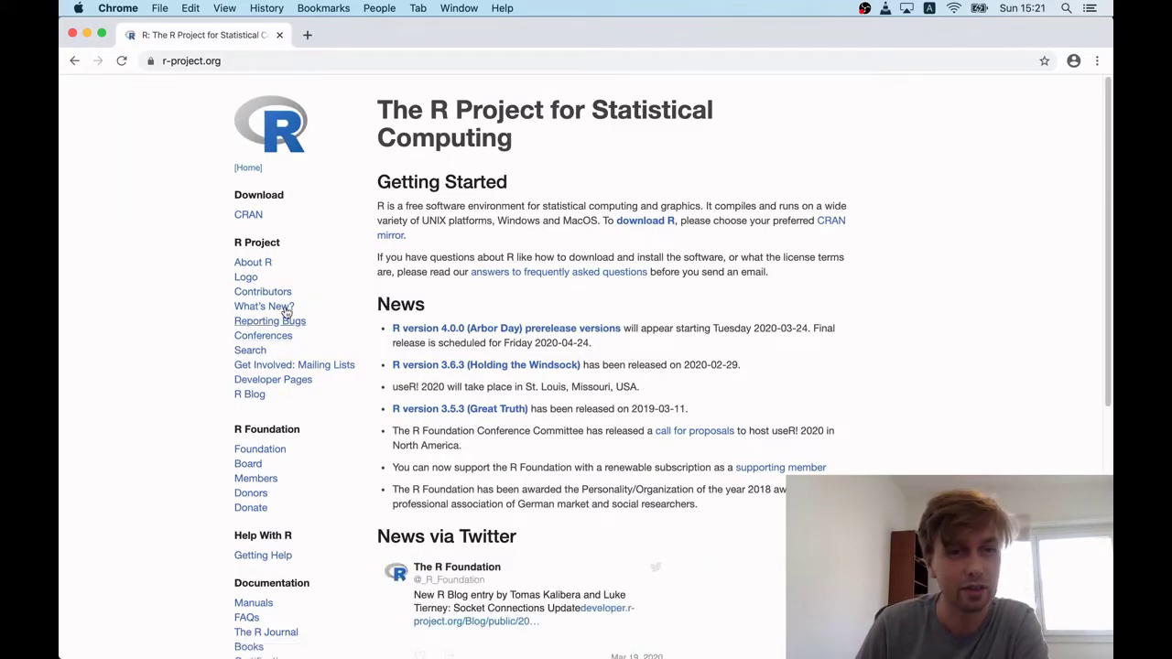
scroll(362, 389, "down", 3)
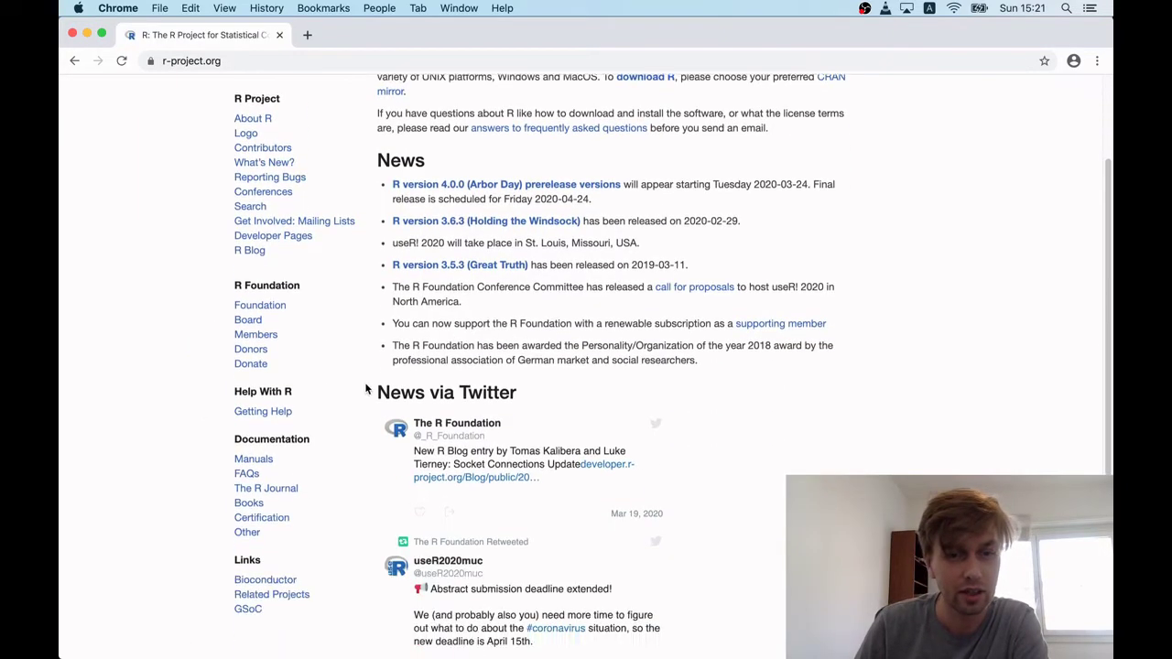
scroll(364, 384, "up", 3)
left_click(249, 214)
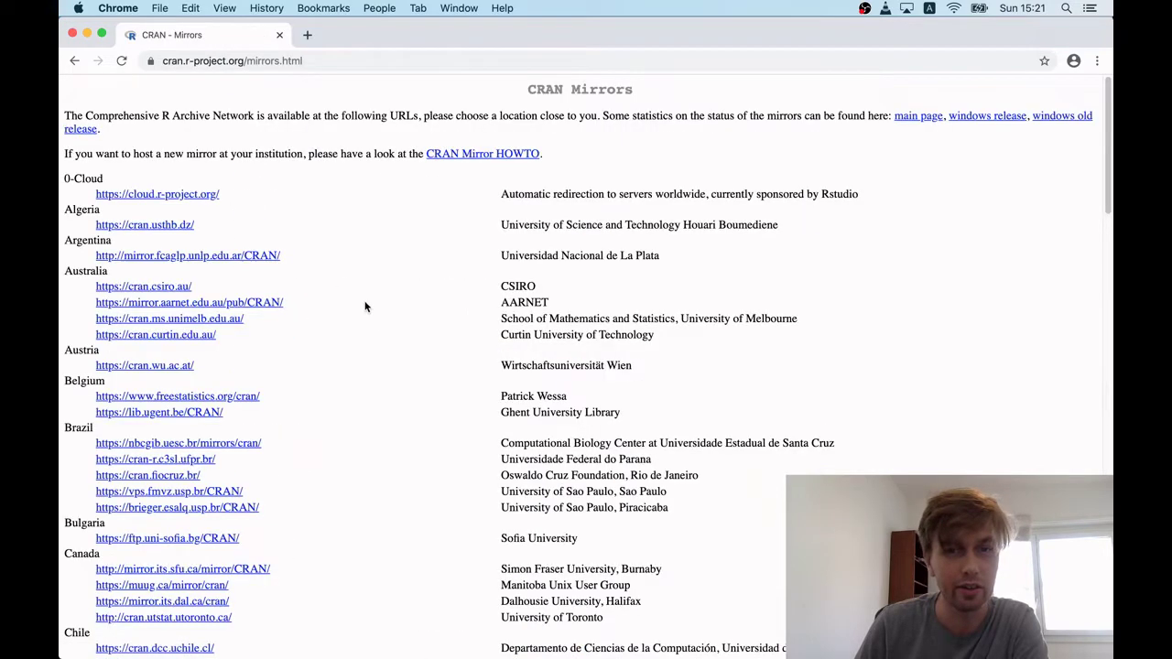
key("super+bracketleft")
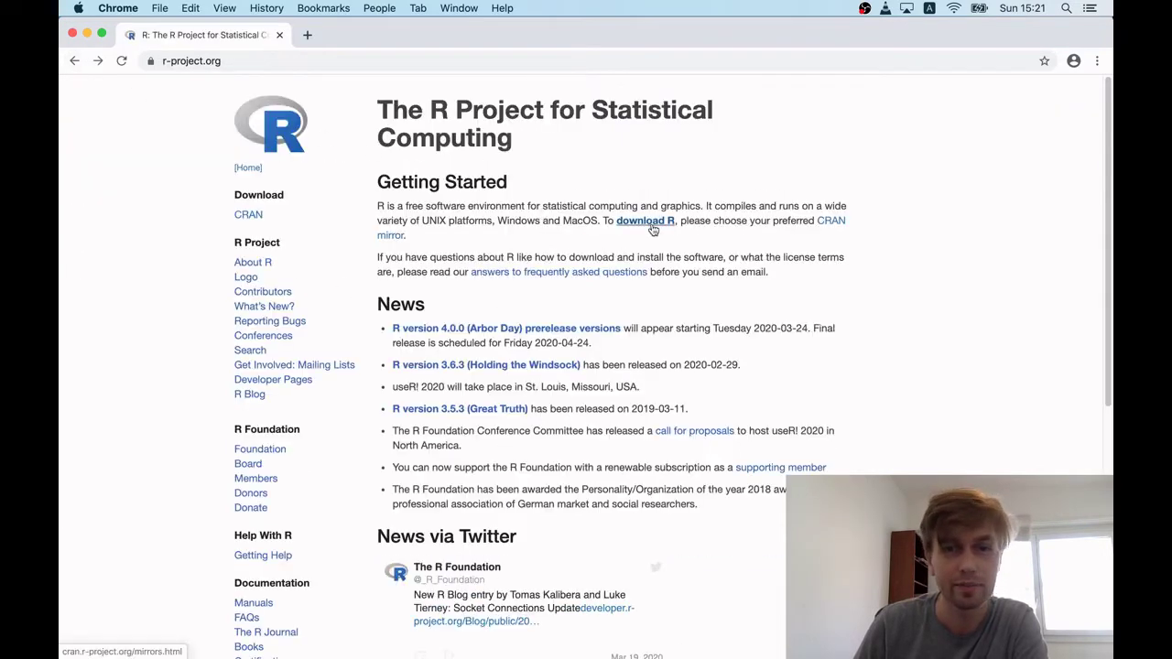
Open the CRAN mirror list from the download R link and choose the ETH Zürich mirror in Switzerland.
left_click(652, 224)
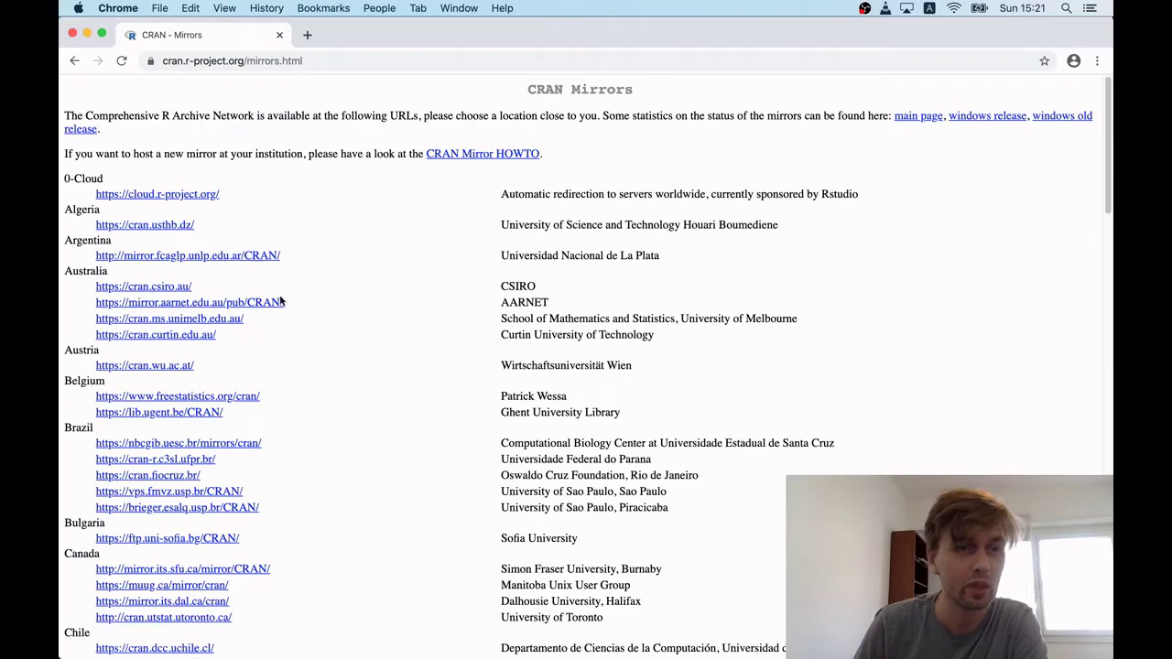
scroll(294, 430, "down", 20)
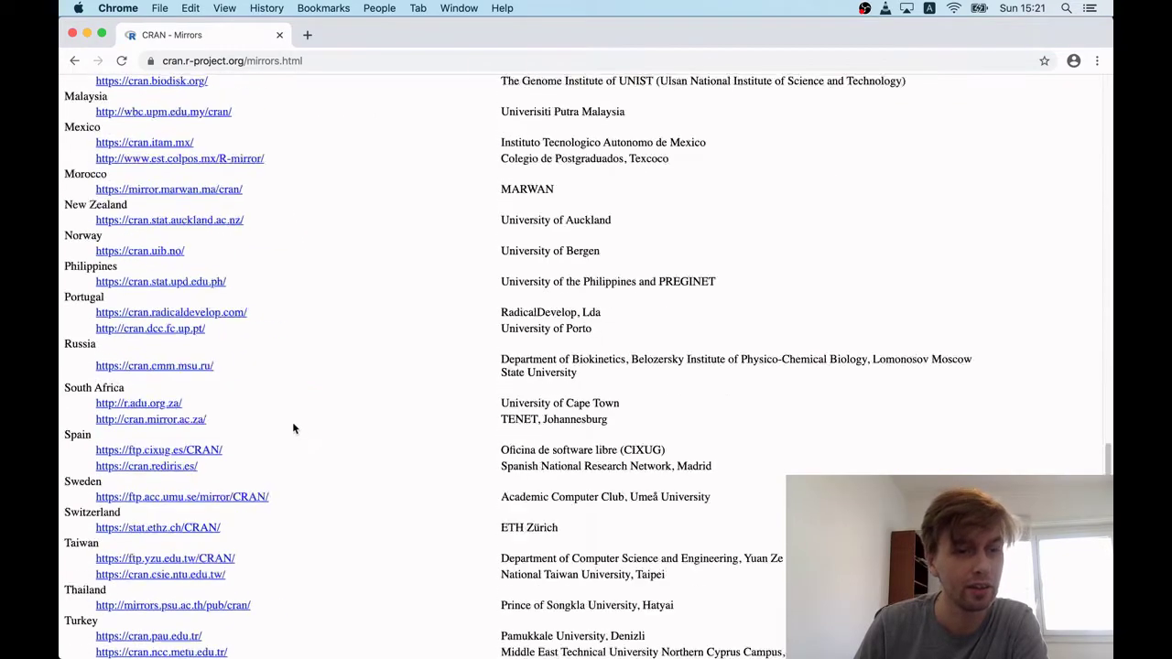
scroll(186, 411, "up", 5)
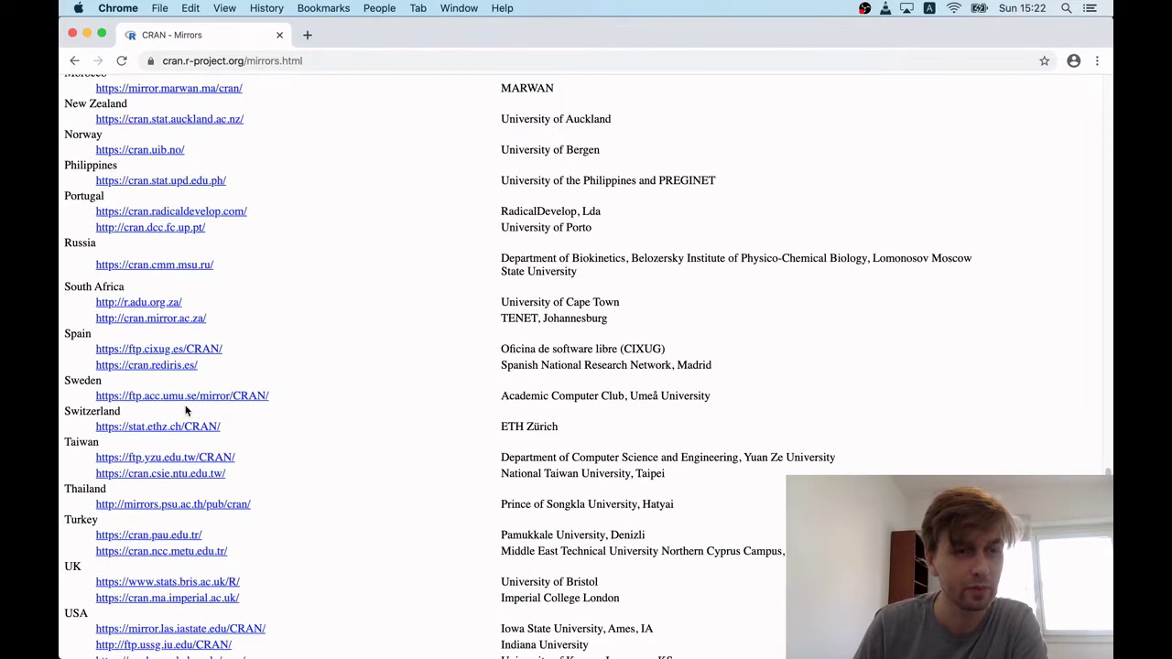
left_click(142, 427)
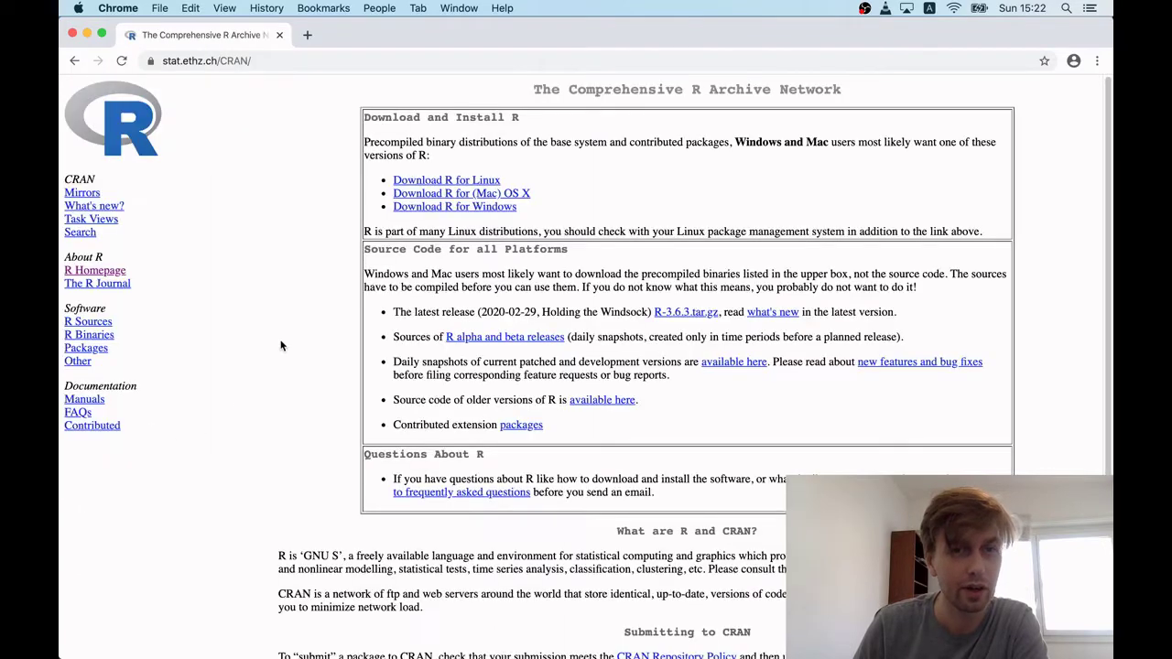
Download the notarized R-3.6.3.pkg for Mac OS X and open the downloaded package.
left_click(495, 197)
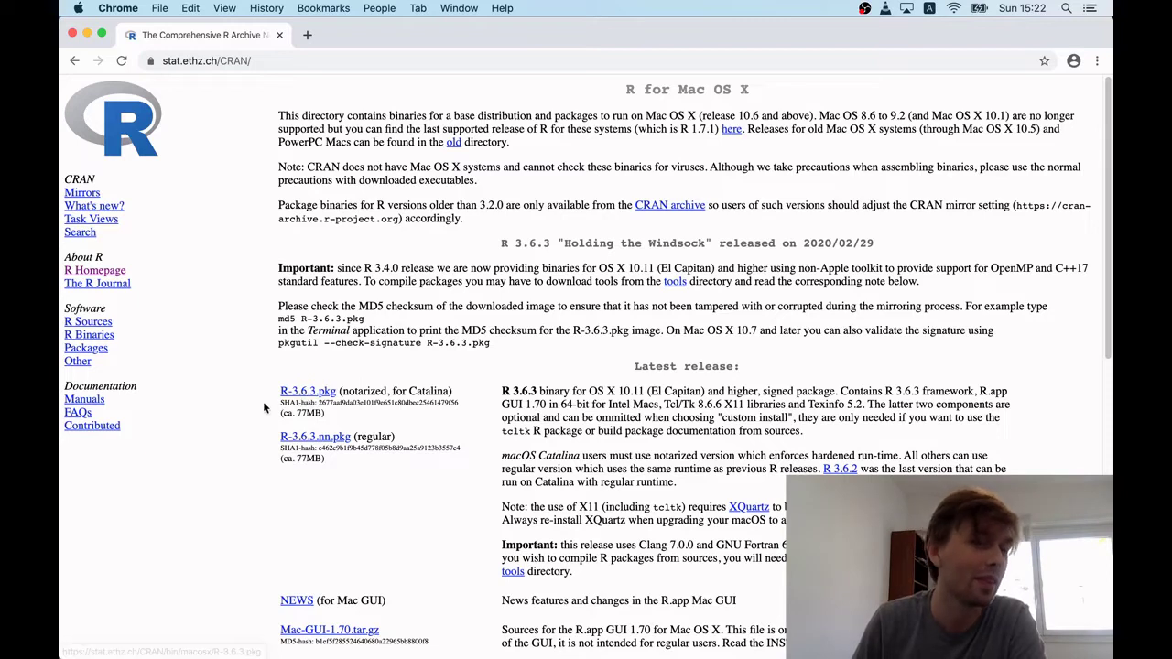
left_click(313, 394)
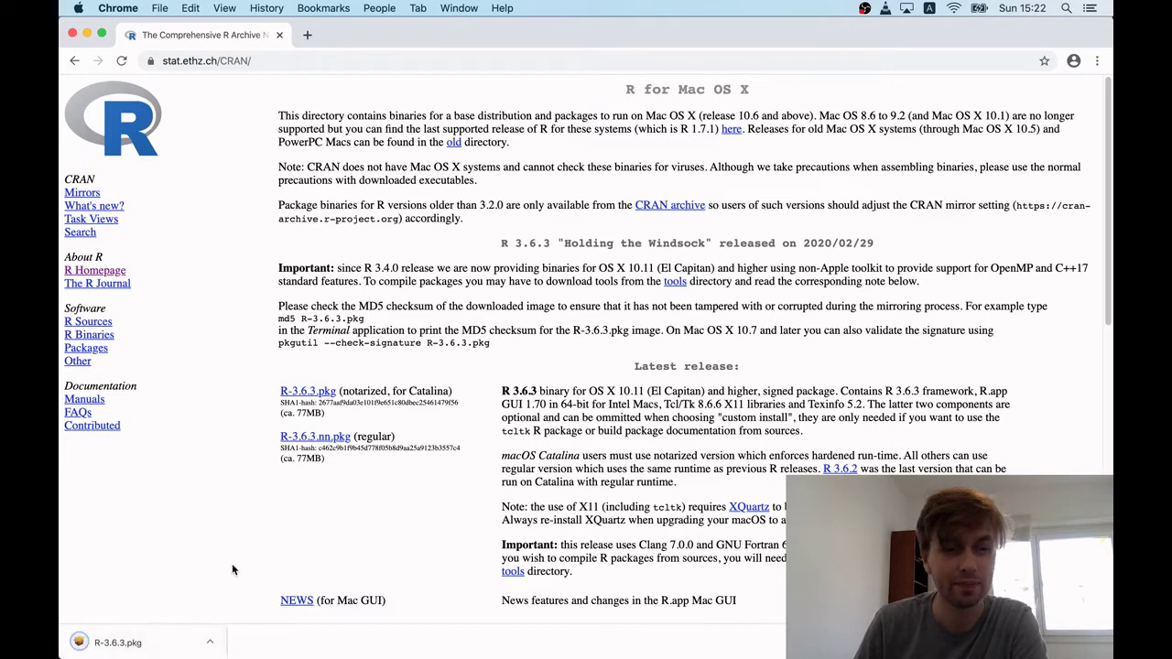
left_click(138, 646)
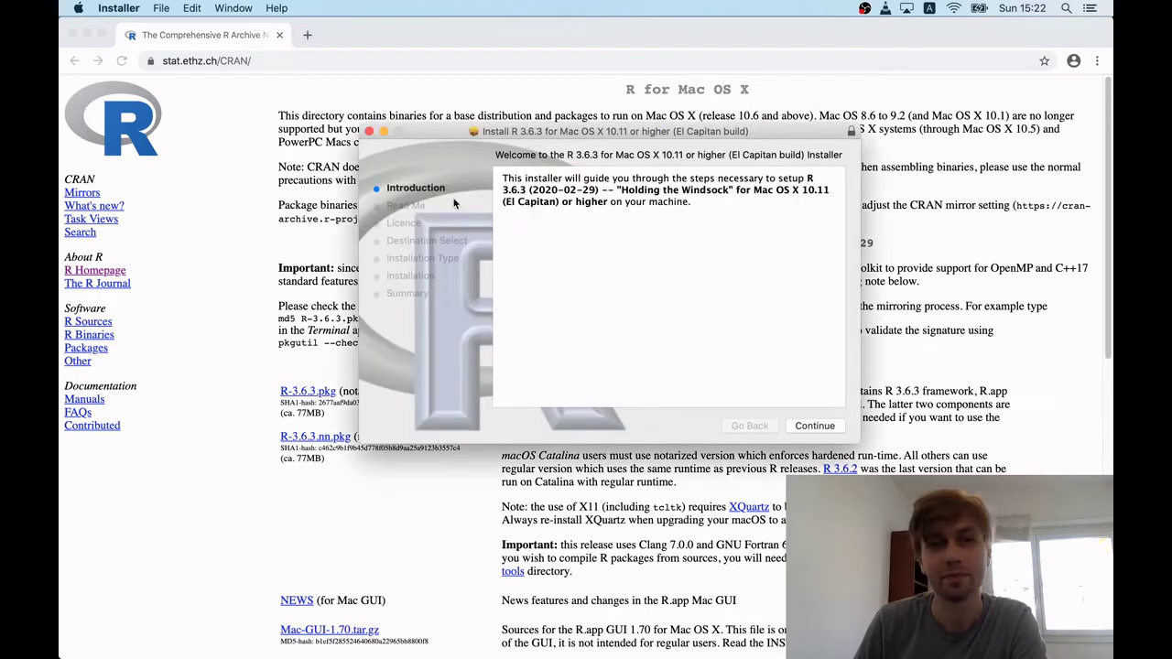
Run the standard installation of R 3.6.3, agreeing to the licence, and move the installer to the Bin when closing it.
left_click(815, 427)
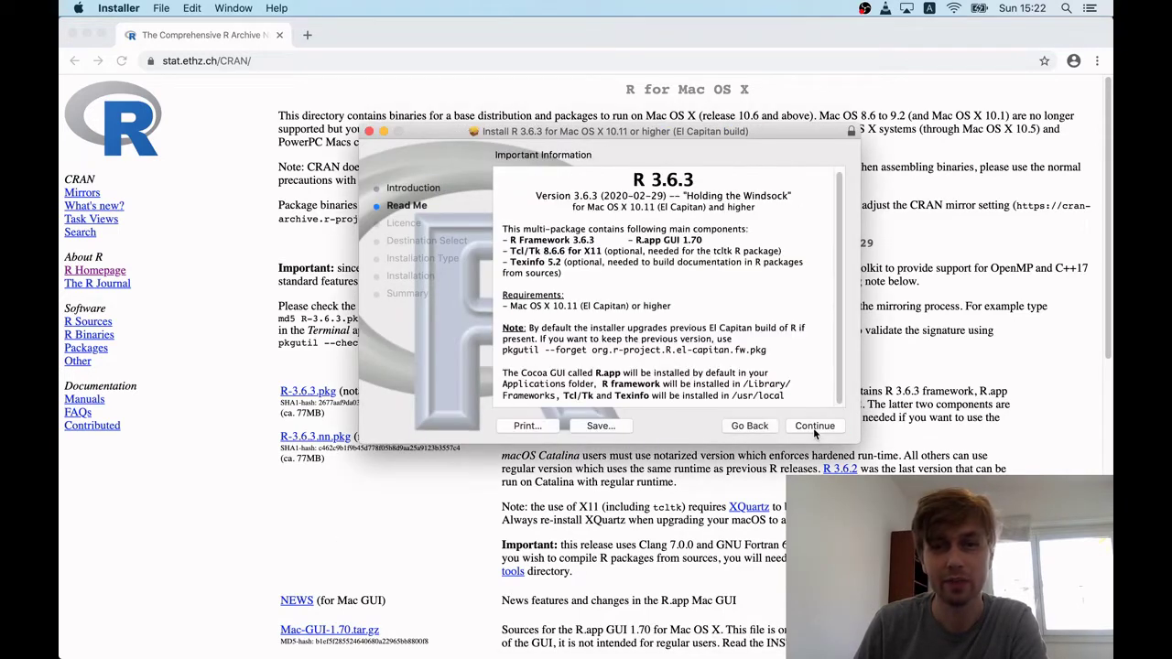
left_click(814, 427)
left_click(814, 427)
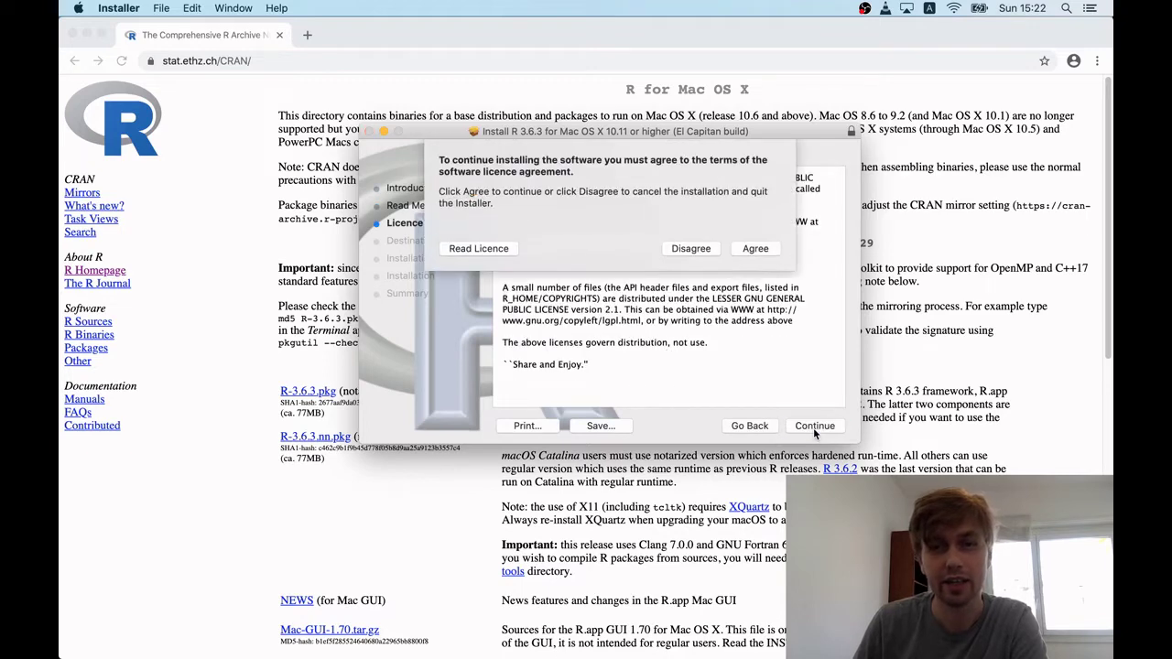
left_click(742, 246)
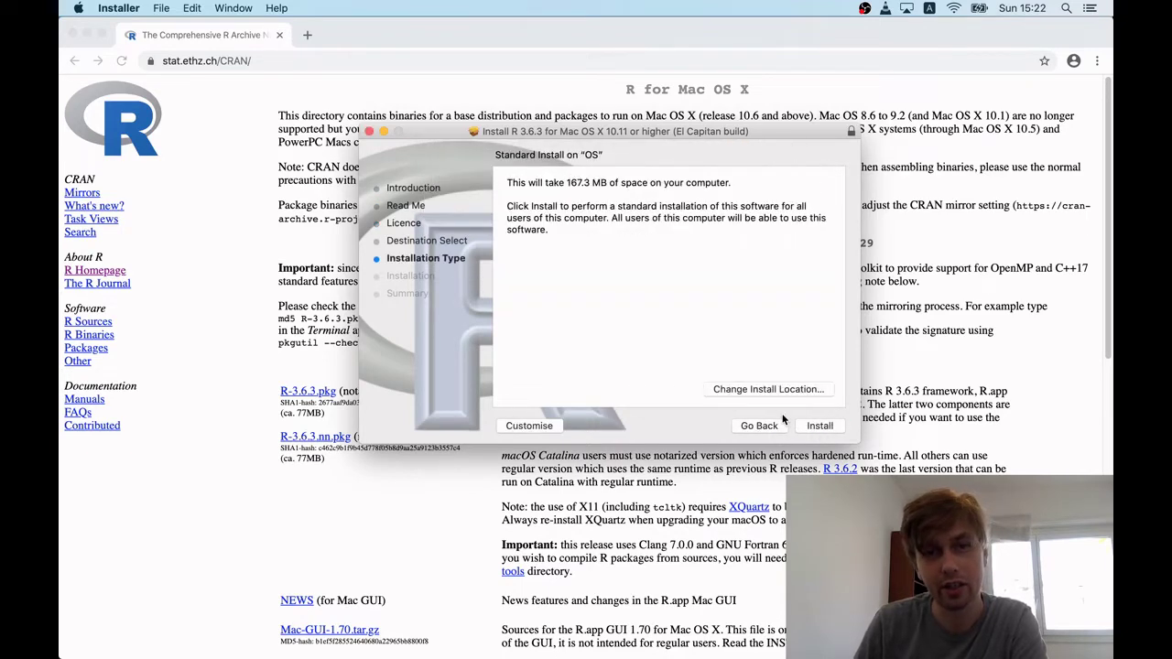
left_click(819, 426)
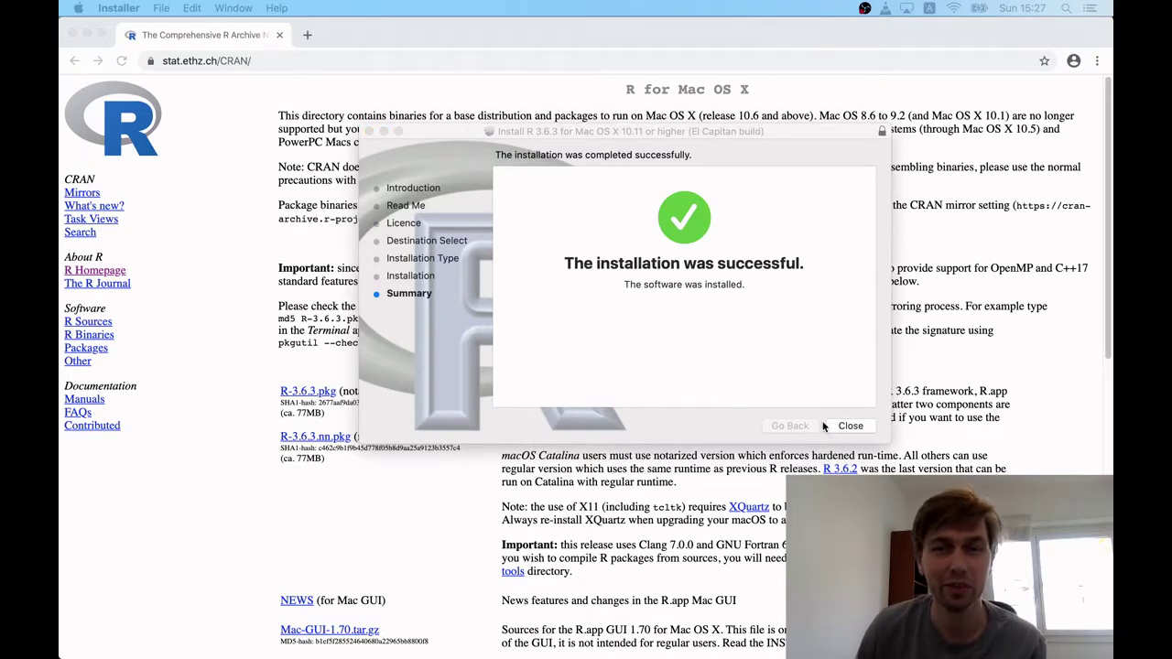
left_click(850, 427)
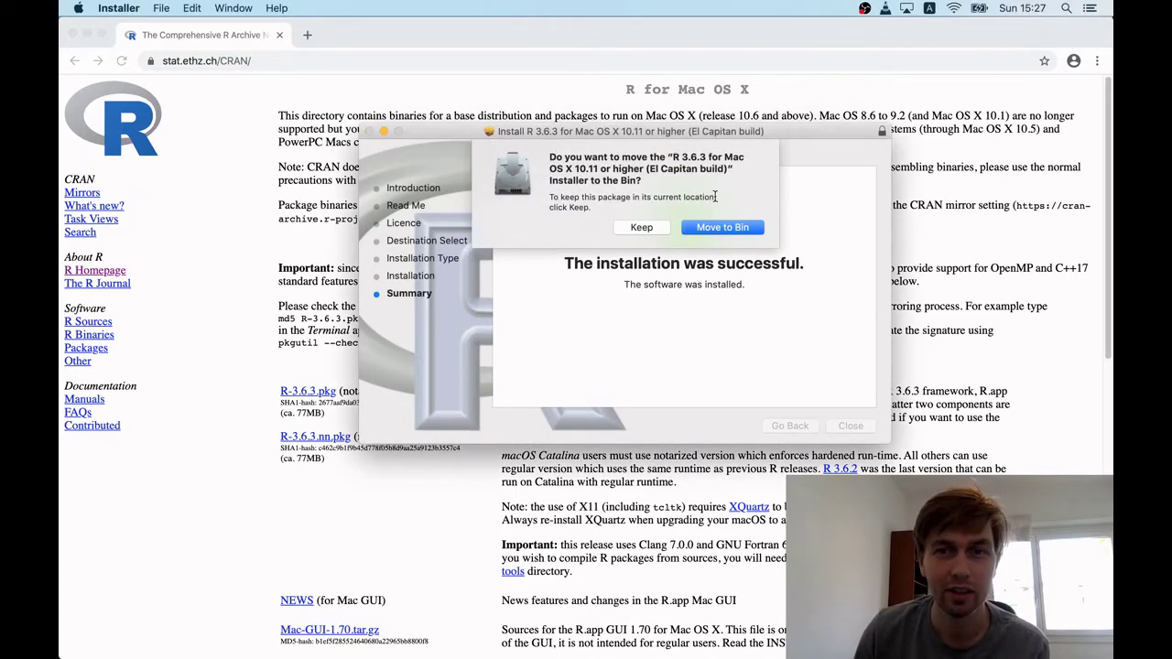
left_click(706, 229)
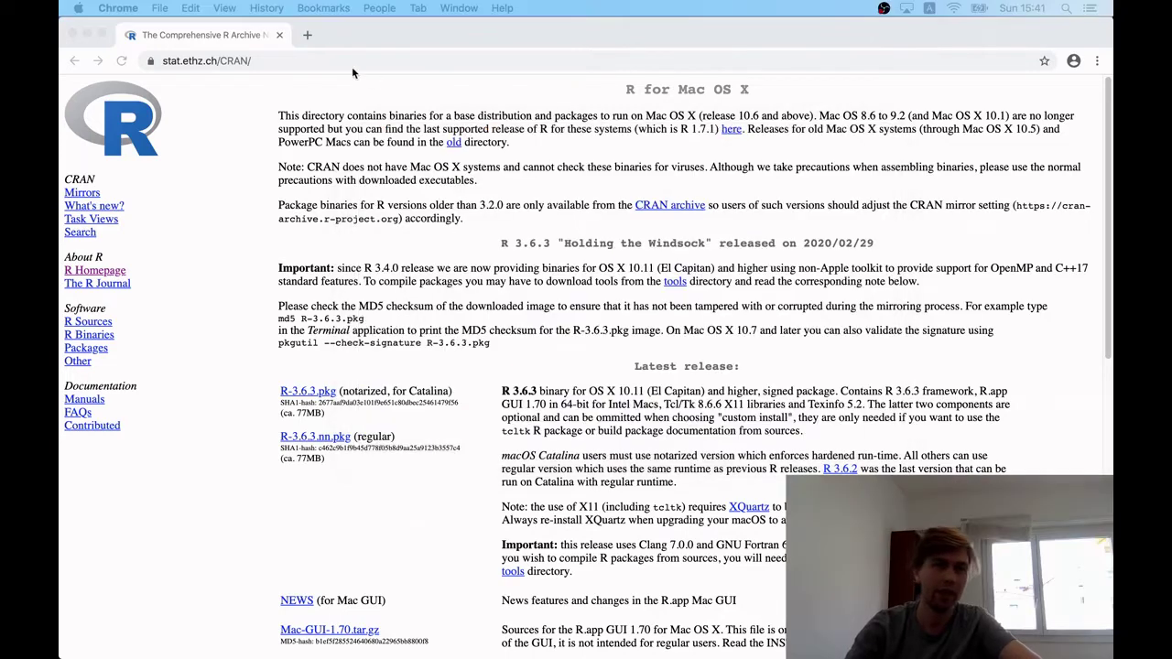
Search for "r studio" in a new browser tab and open the download page of the RStudio website.
left_click(314, 37)
type("r studio")
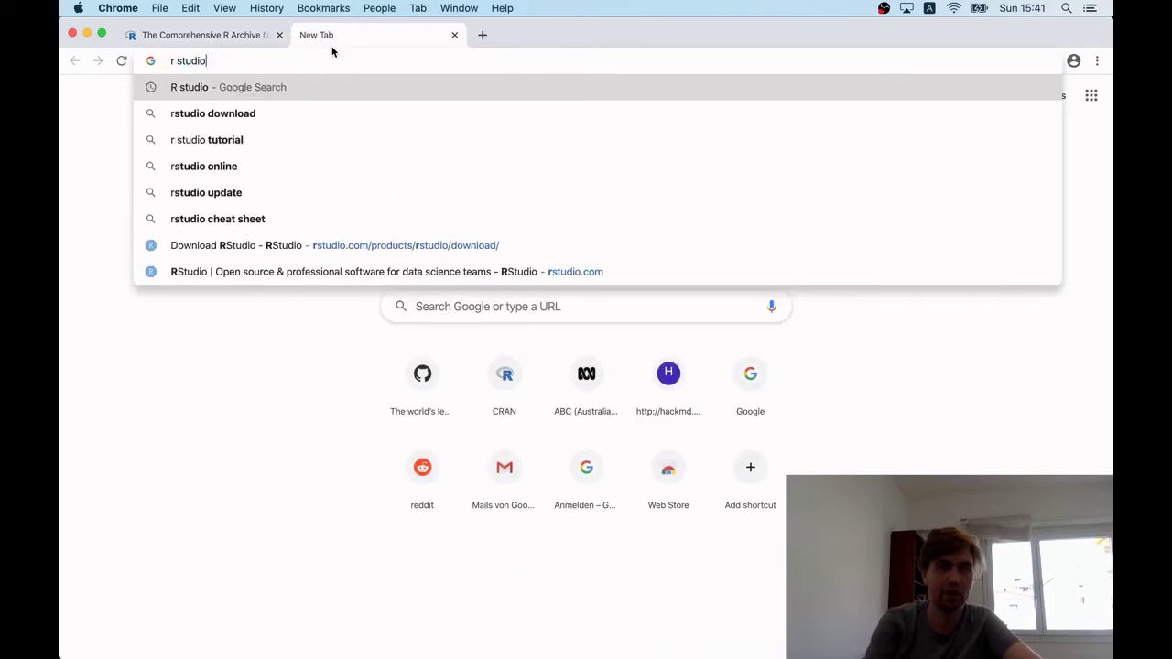
key("Return")
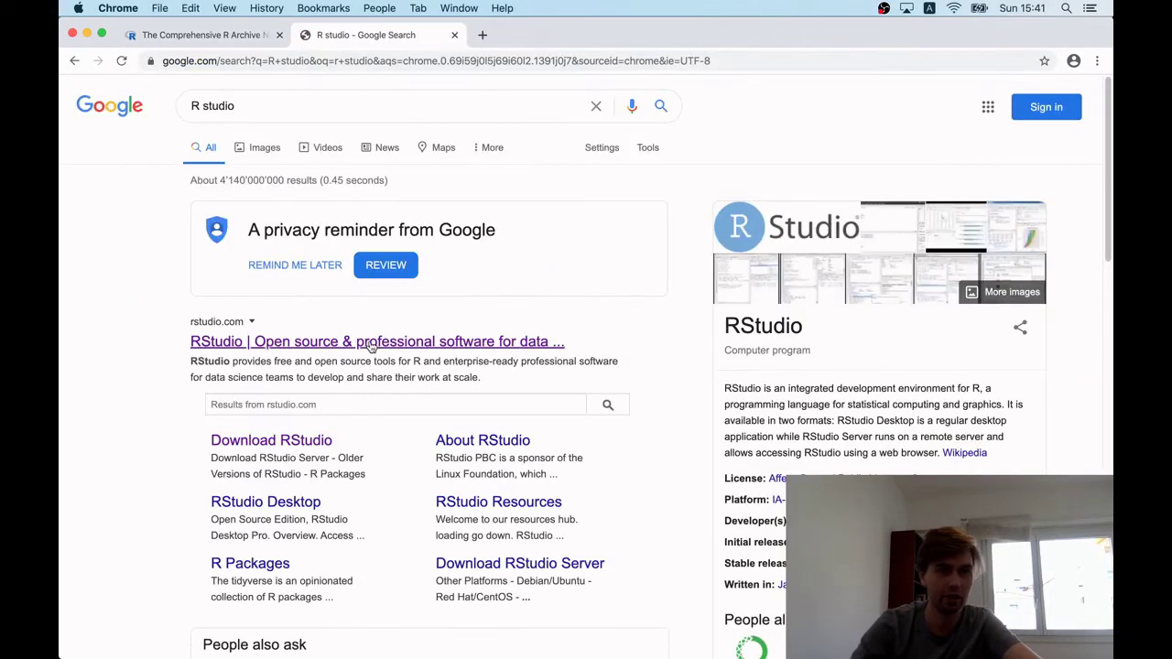
left_click(371, 339)
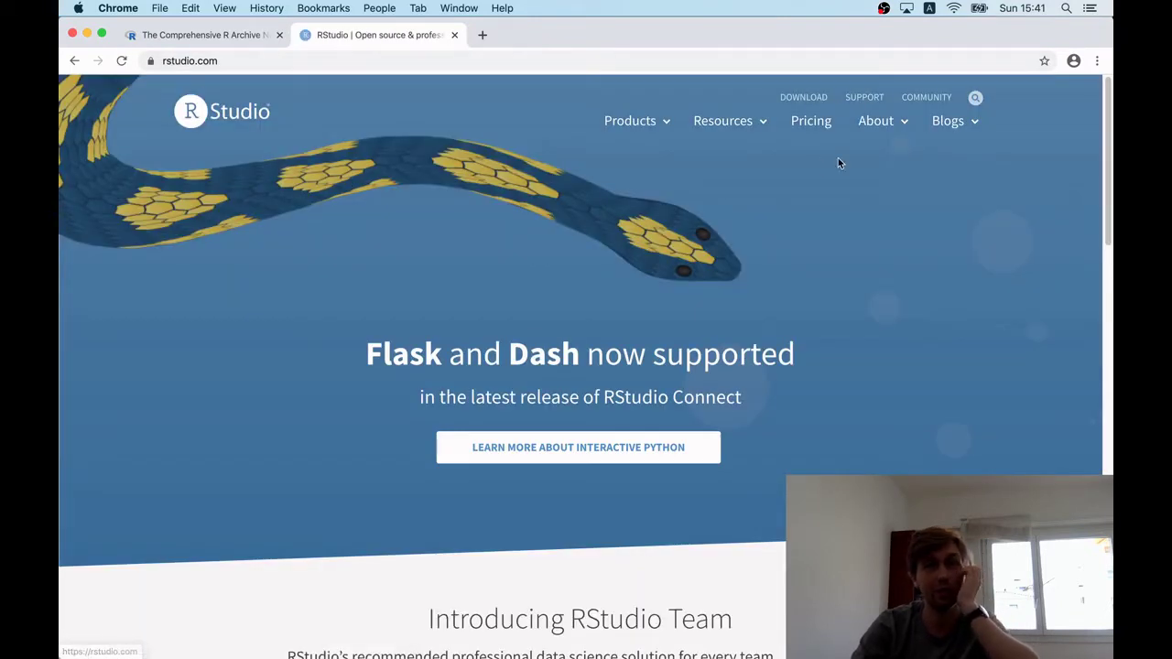
left_click(814, 101)
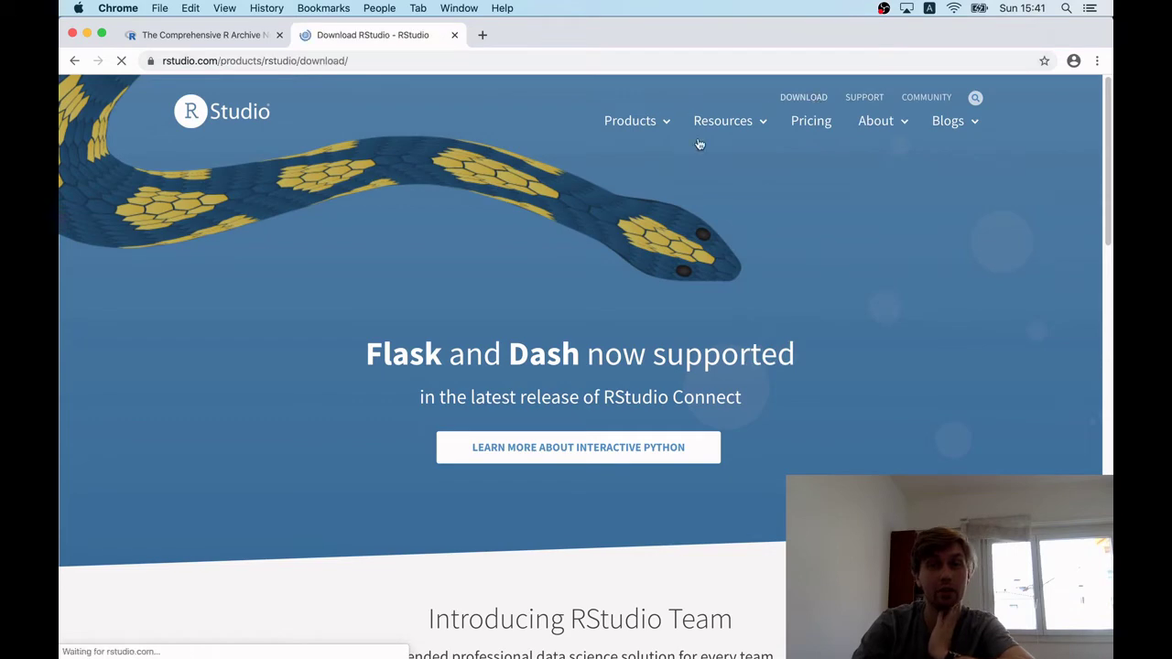
Choose the free RStudio Desktop edition and download RStudio 1.2.5033 for Mac.
scroll(453, 426, "down", 5)
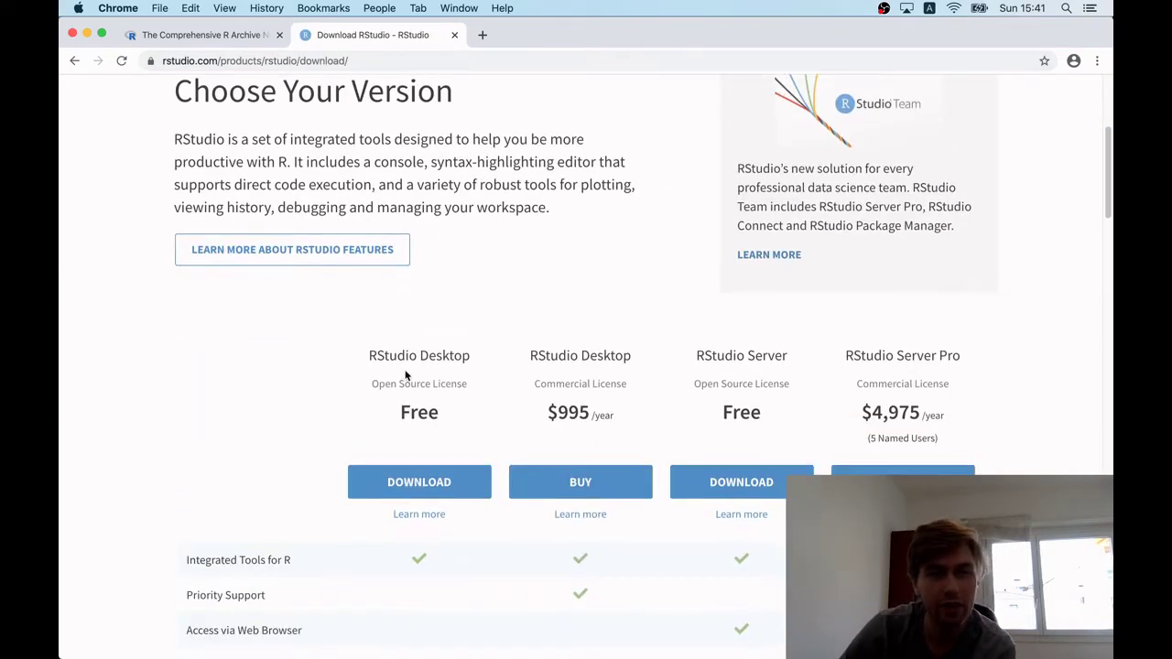
scroll(409, 348, "down", 4)
left_click(440, 296)
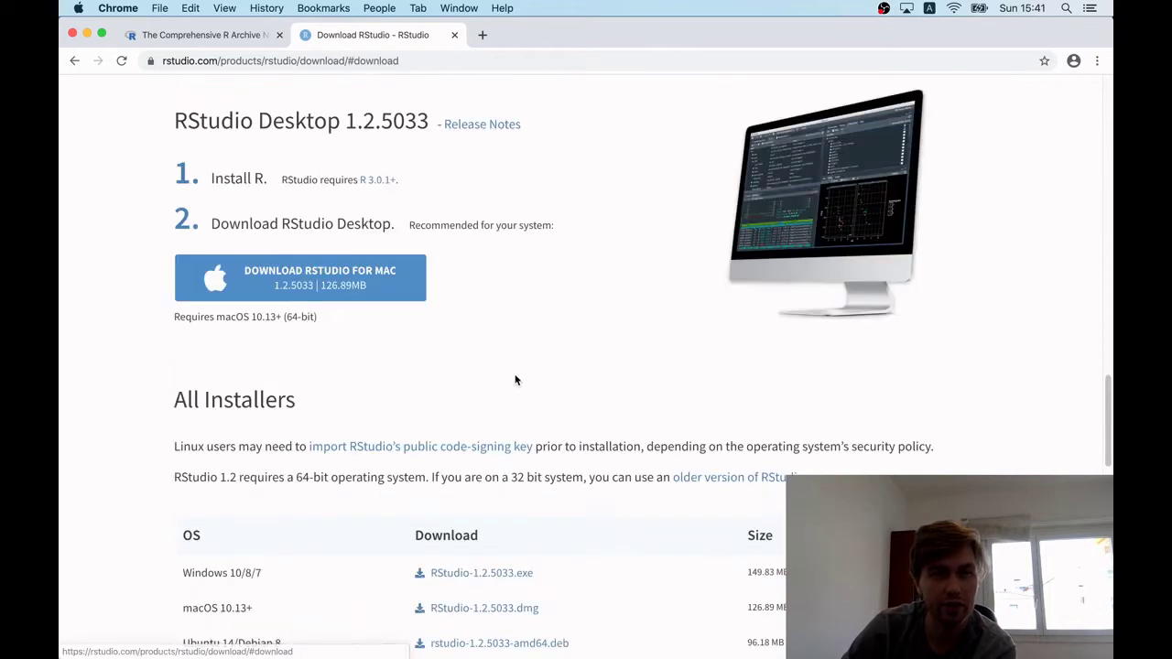
left_click(339, 285)
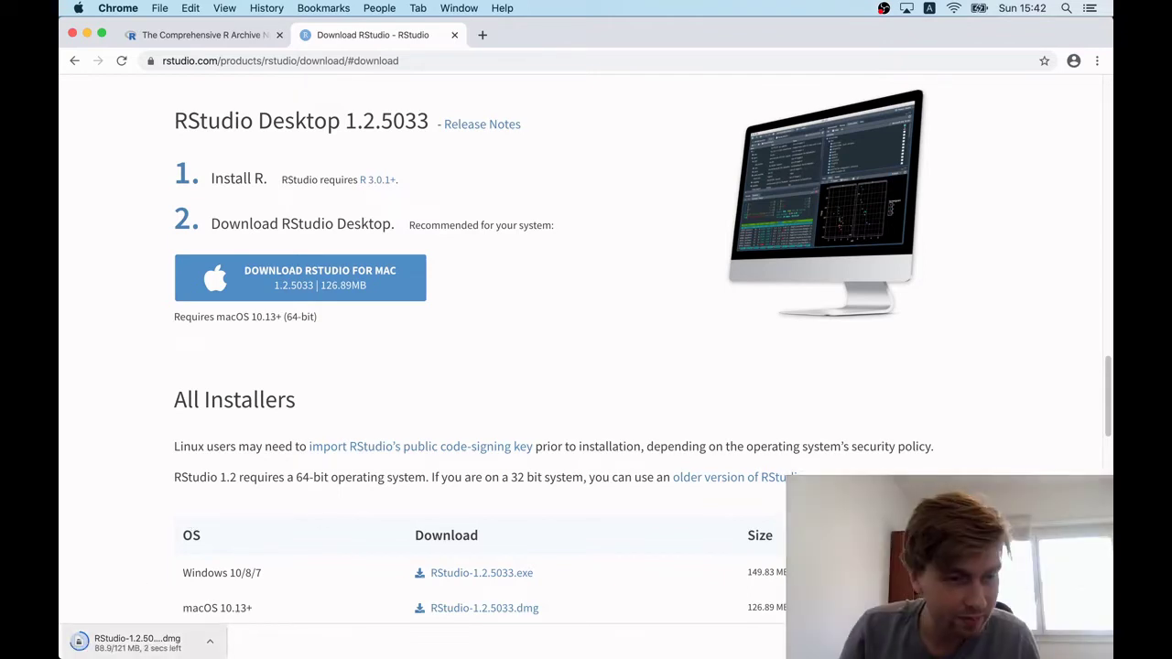
Open the downloaded RStudio disk image and copy RStudio into the Applications folder.
mouse_move(82, 655)
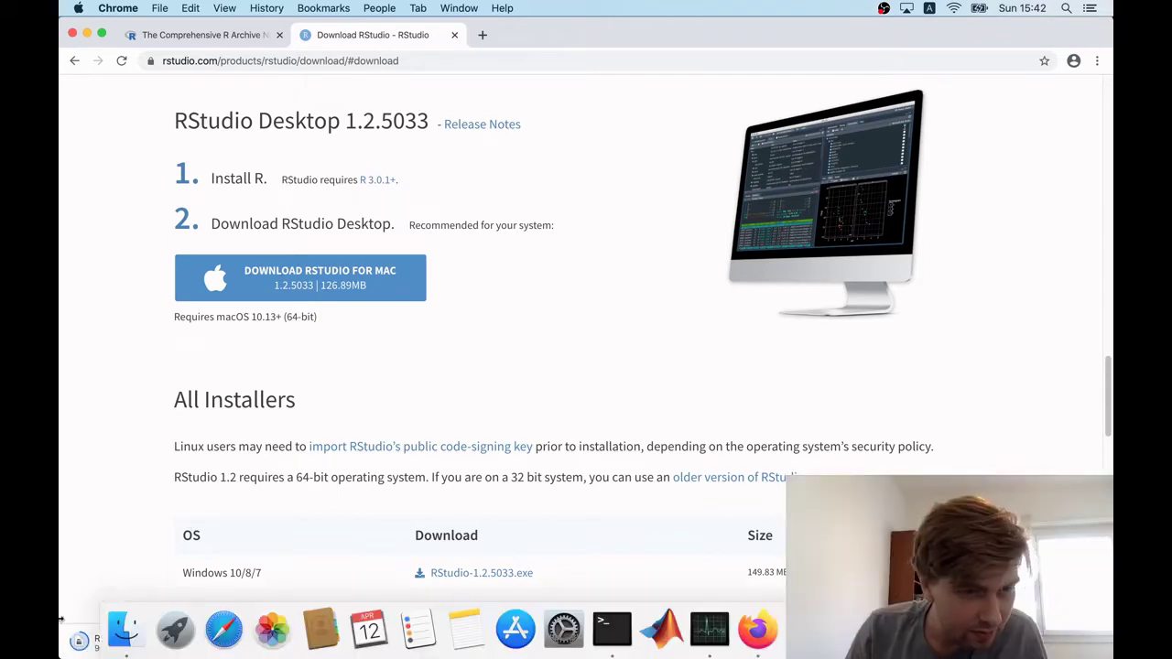
left_click(91, 654)
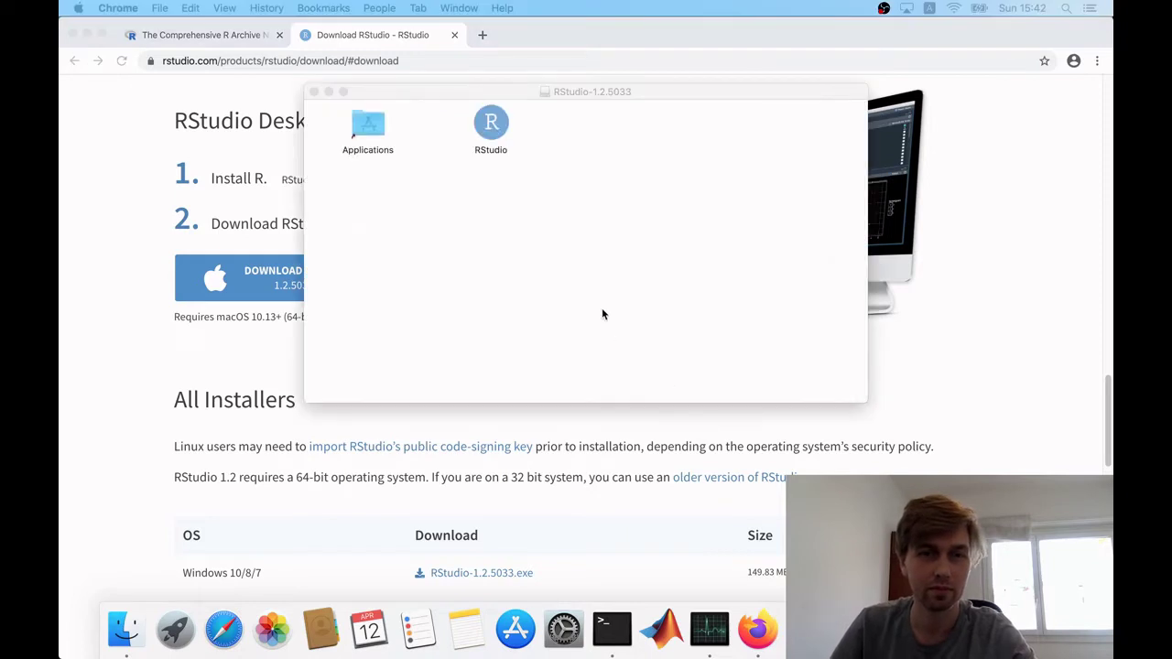
left_click_drag(491, 121, 361, 128)
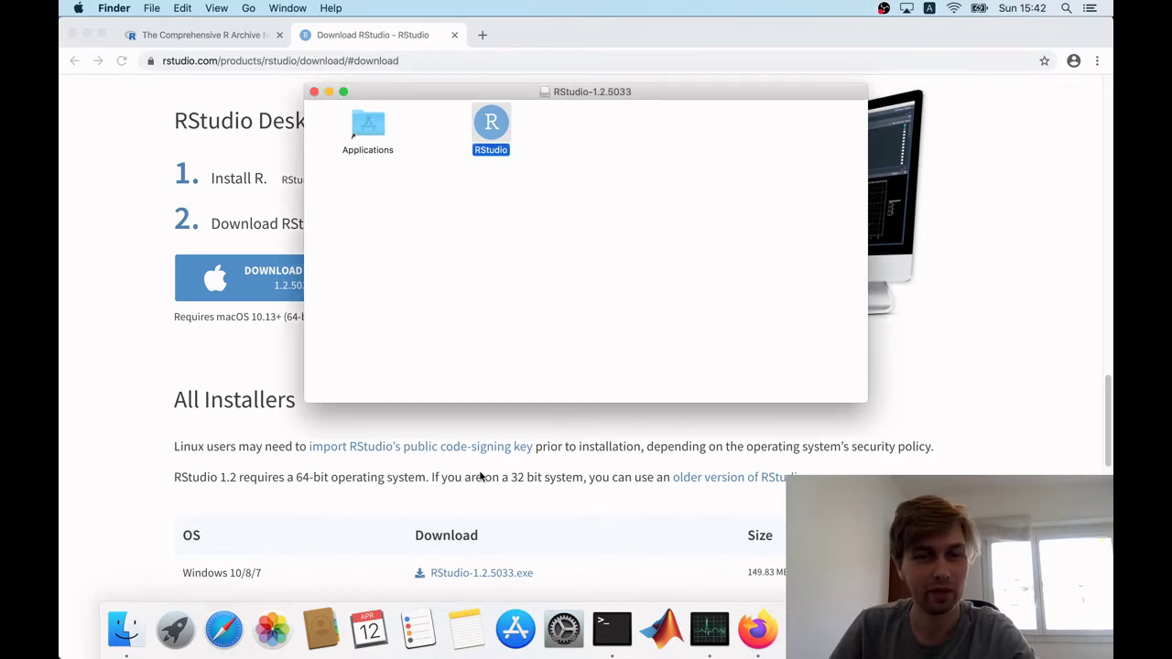
Start RStudio from the installed applications, close the disk image and browser windows, and allow the downloaded app to open.
left_click(175, 628)
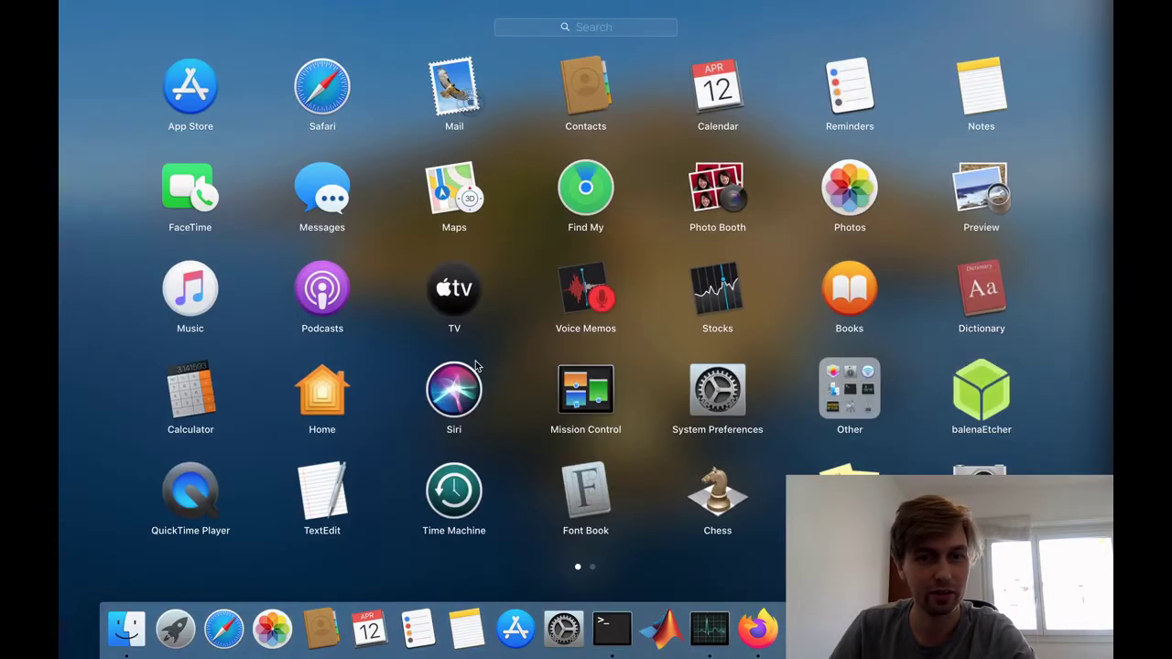
scroll(475, 364, "right", 3)
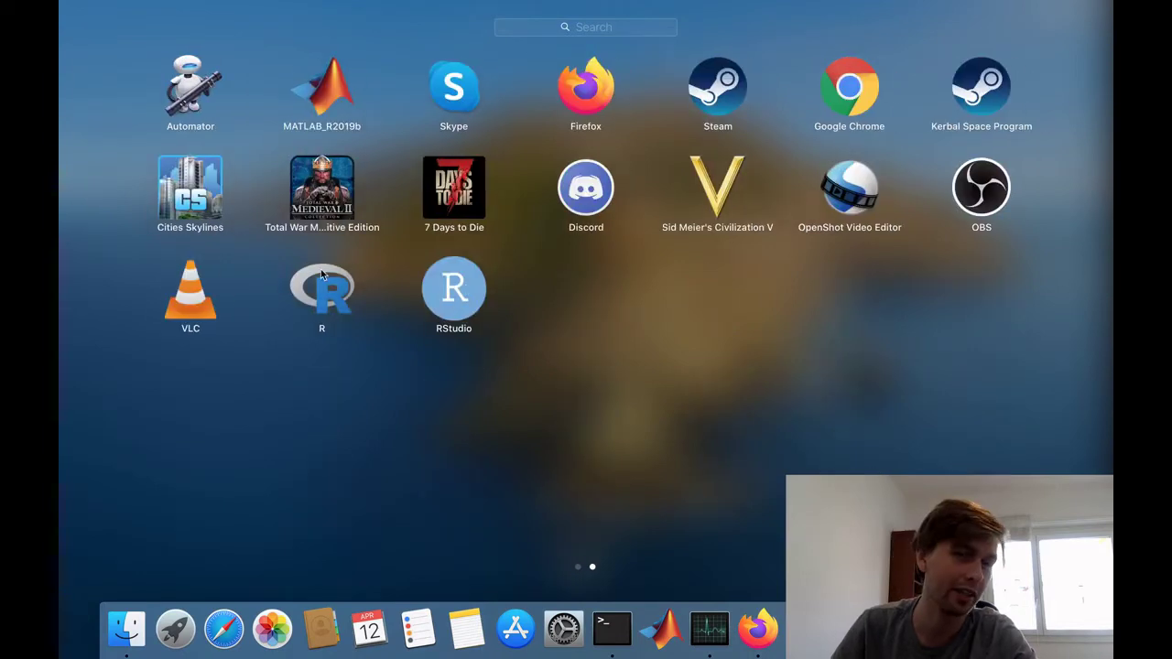
left_click(453, 296)
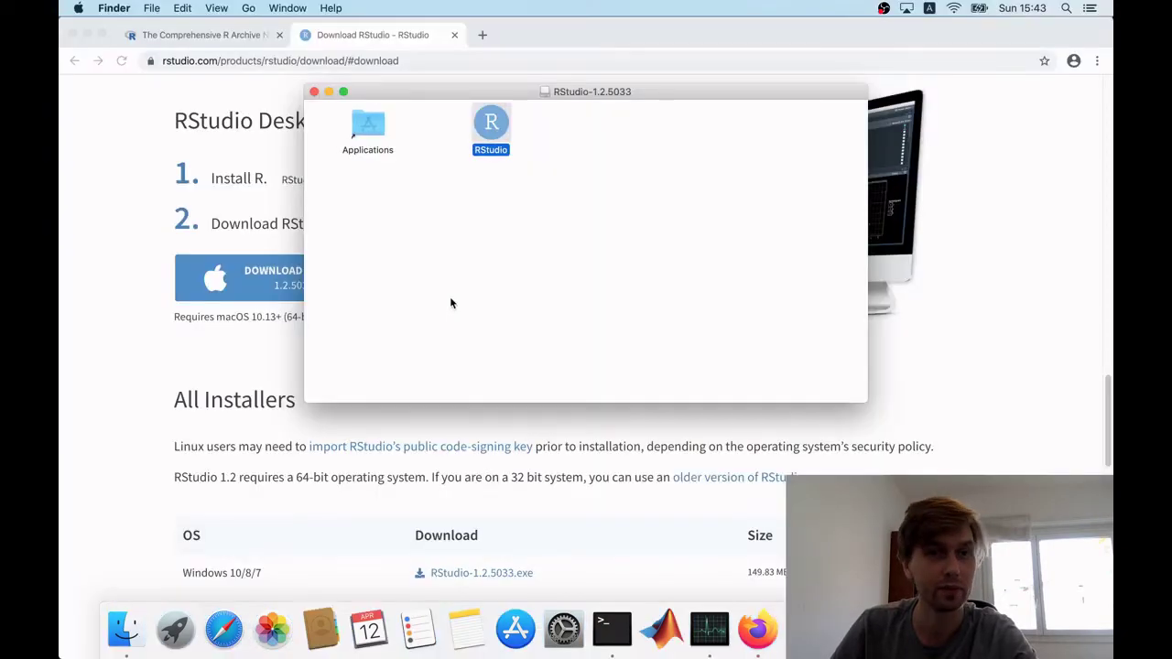
left_click(315, 92)
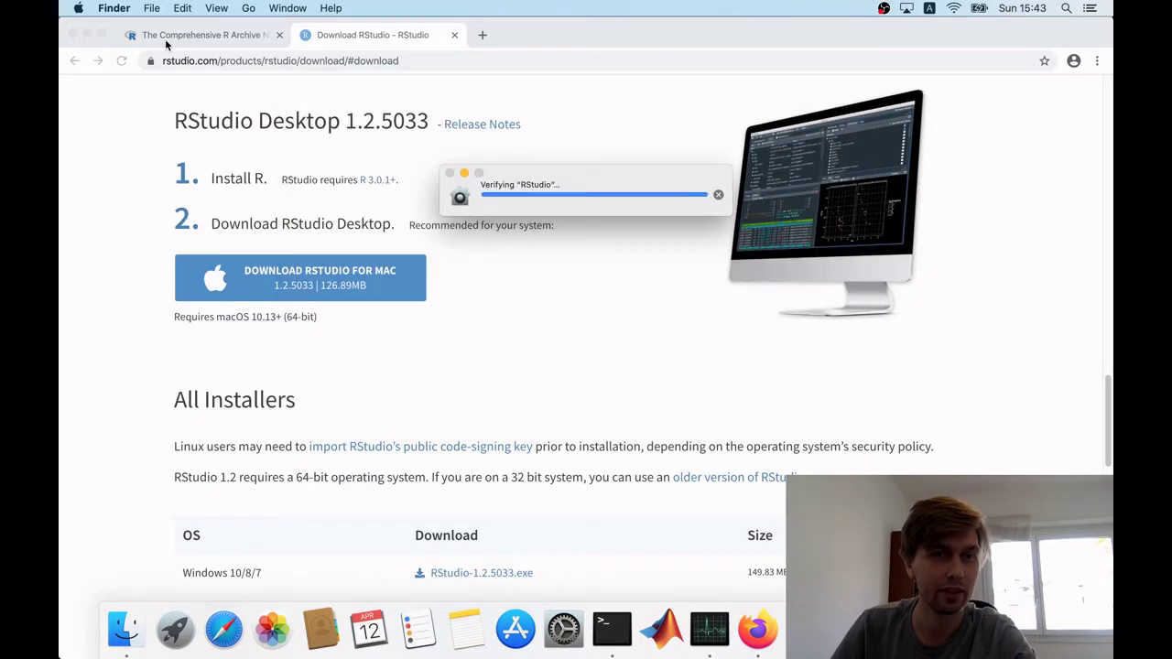
left_click(73, 35)
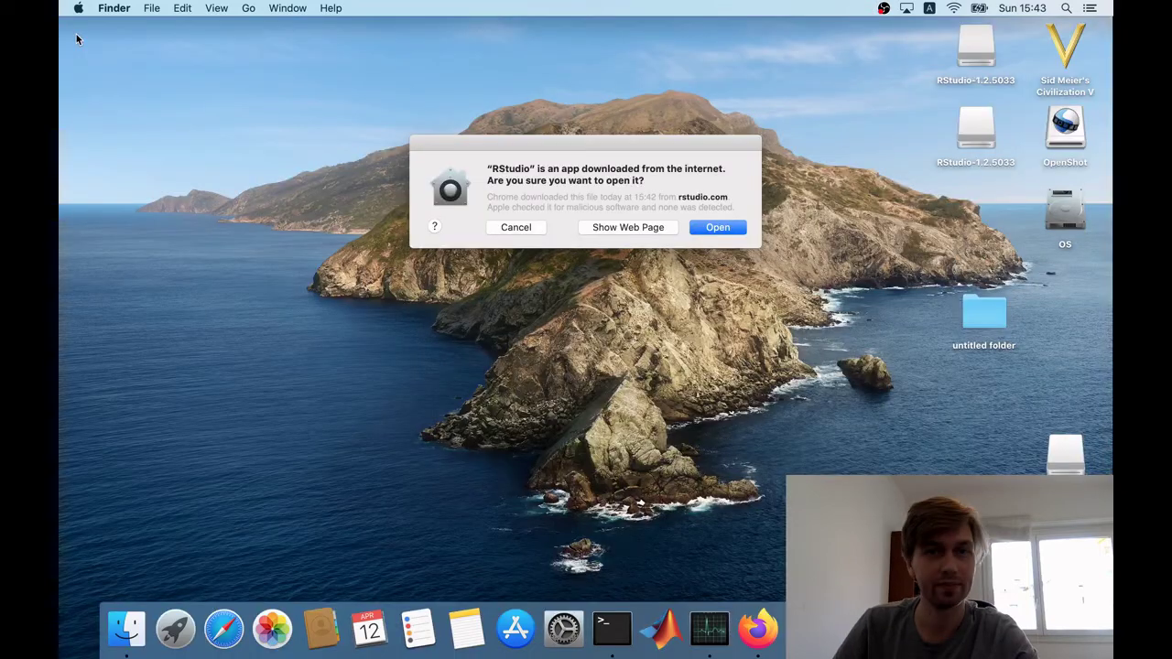
left_click(720, 232)
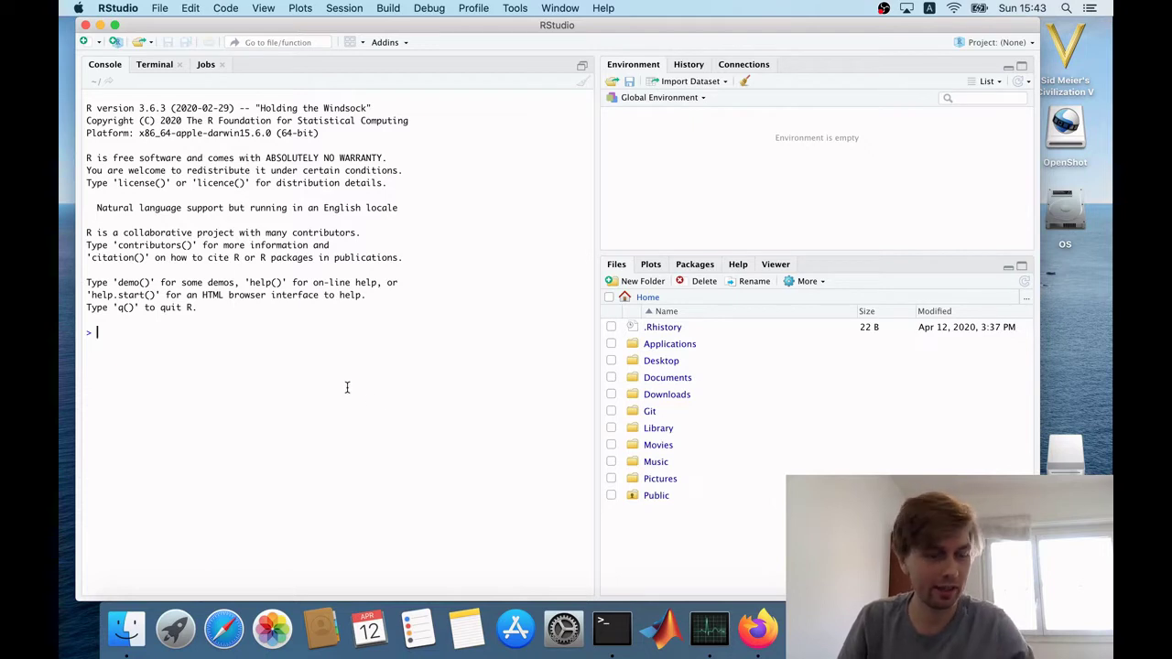
Assign 3 to the variable a and a + 1 to the variable x in the R console.
type("3")
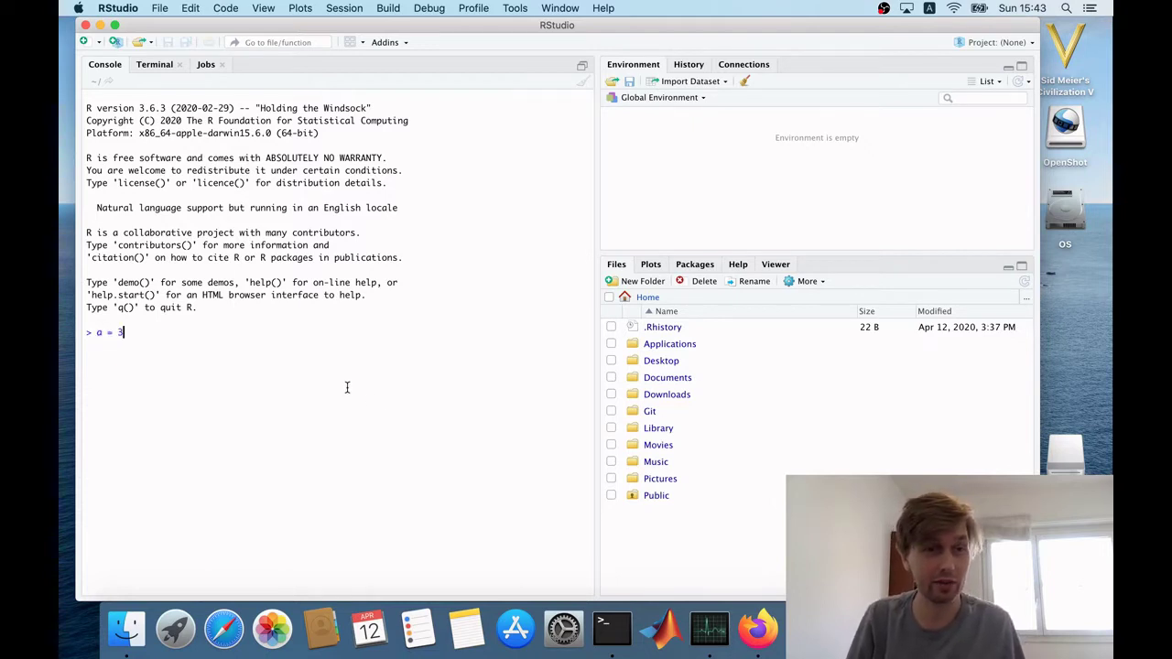
key("Return")
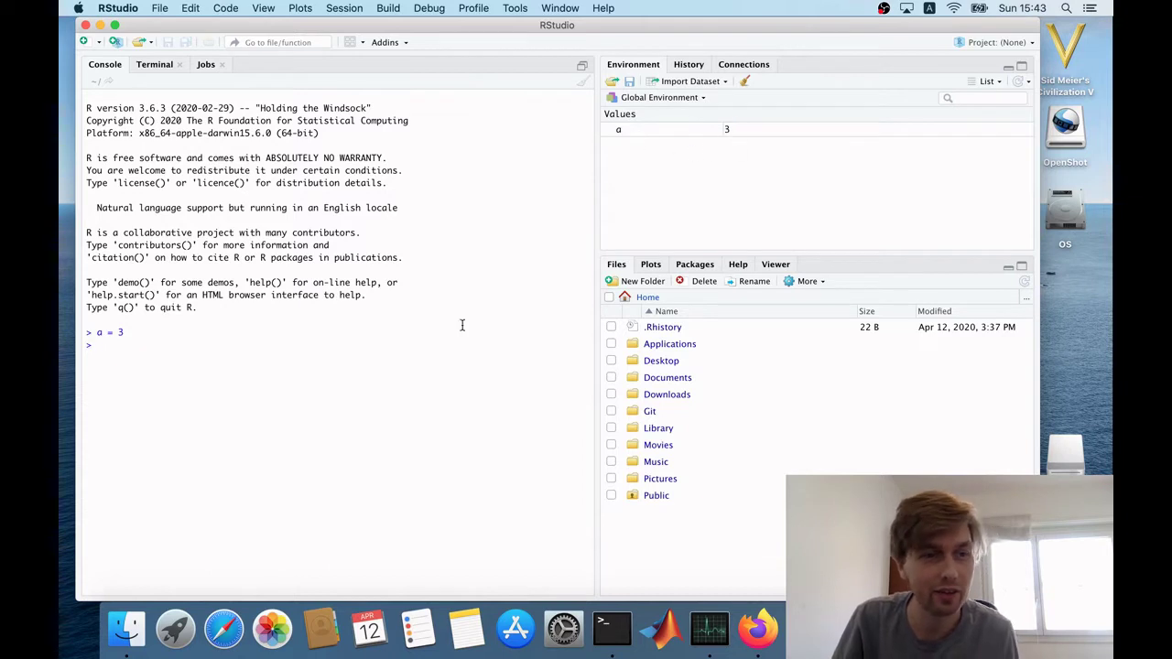
type("x = a + 1")
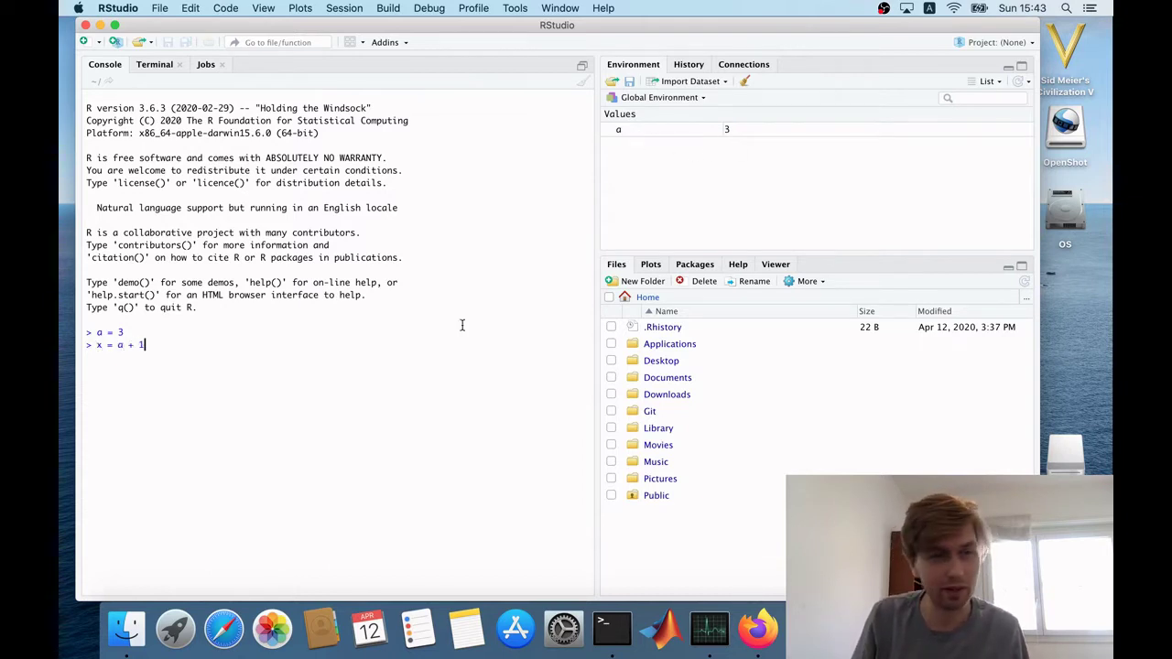
key("Return")
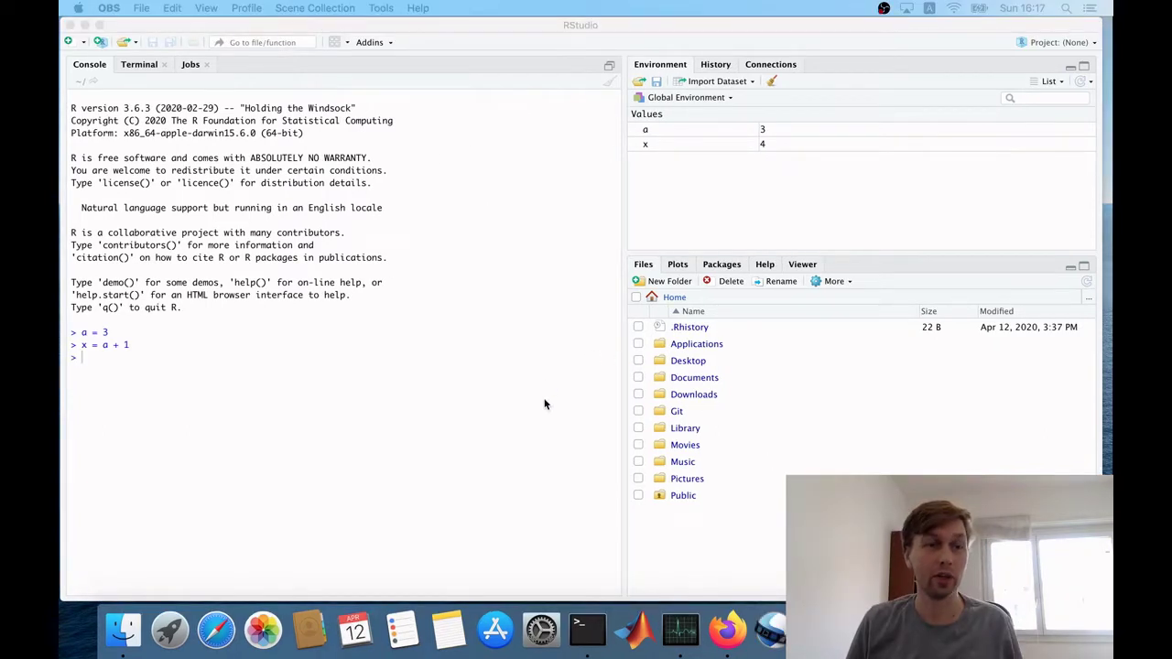
Install the dplyr package from the R console, answering no to installing from sources that need compilation.
left_click(383, 406)
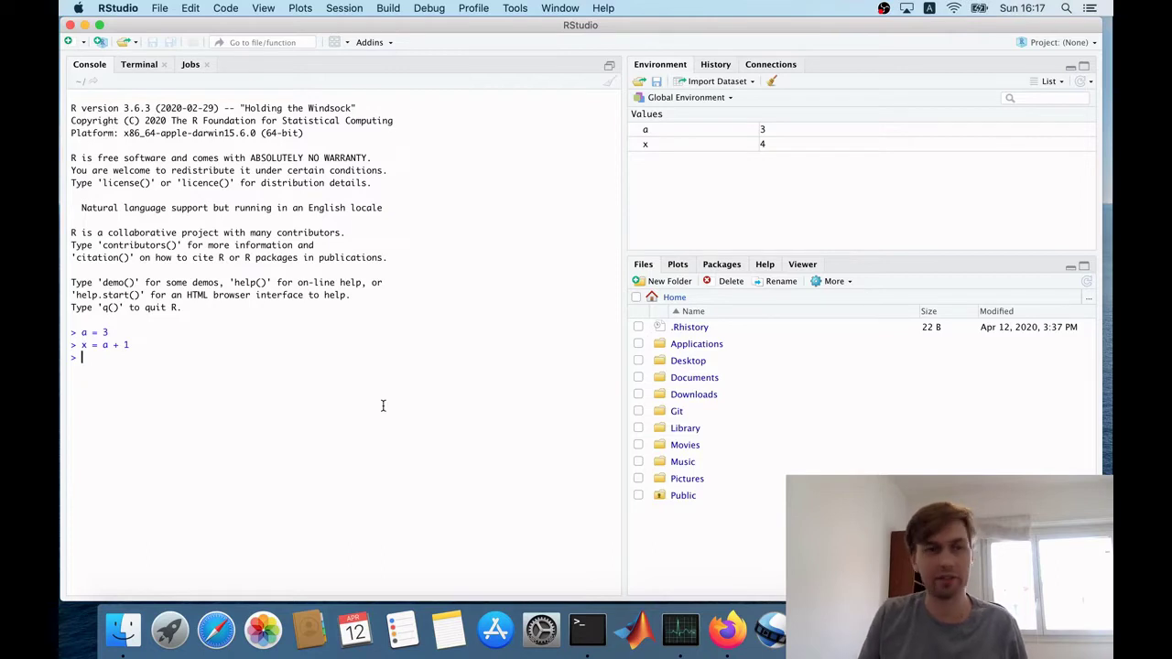
type("install.packa")
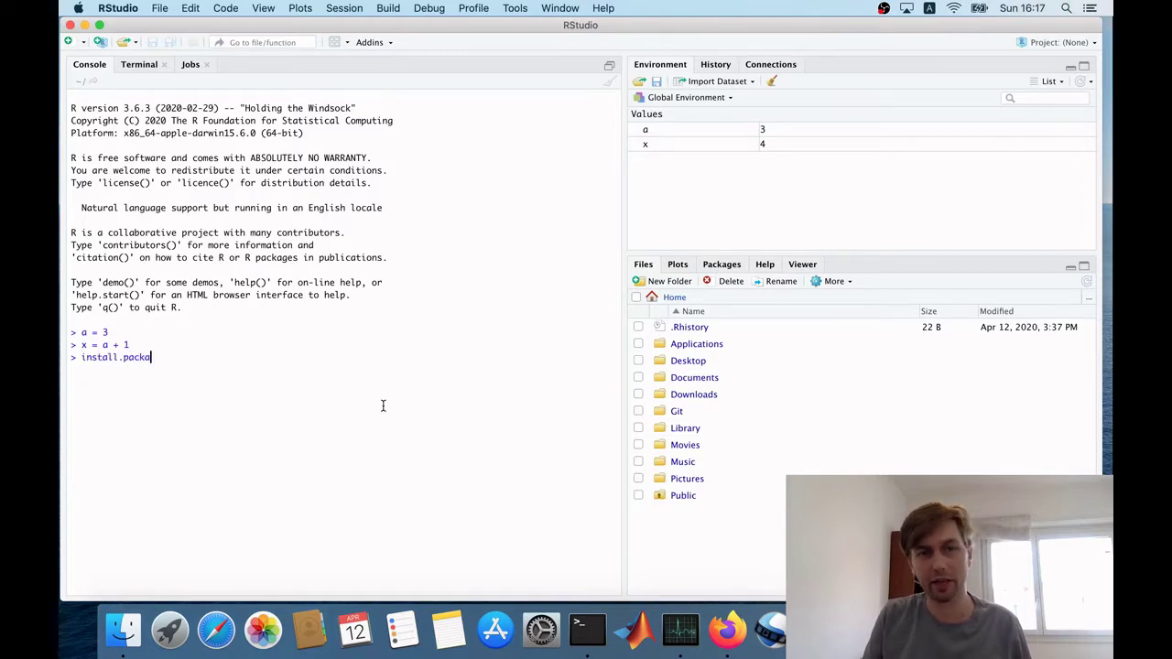
type("ges(\"")
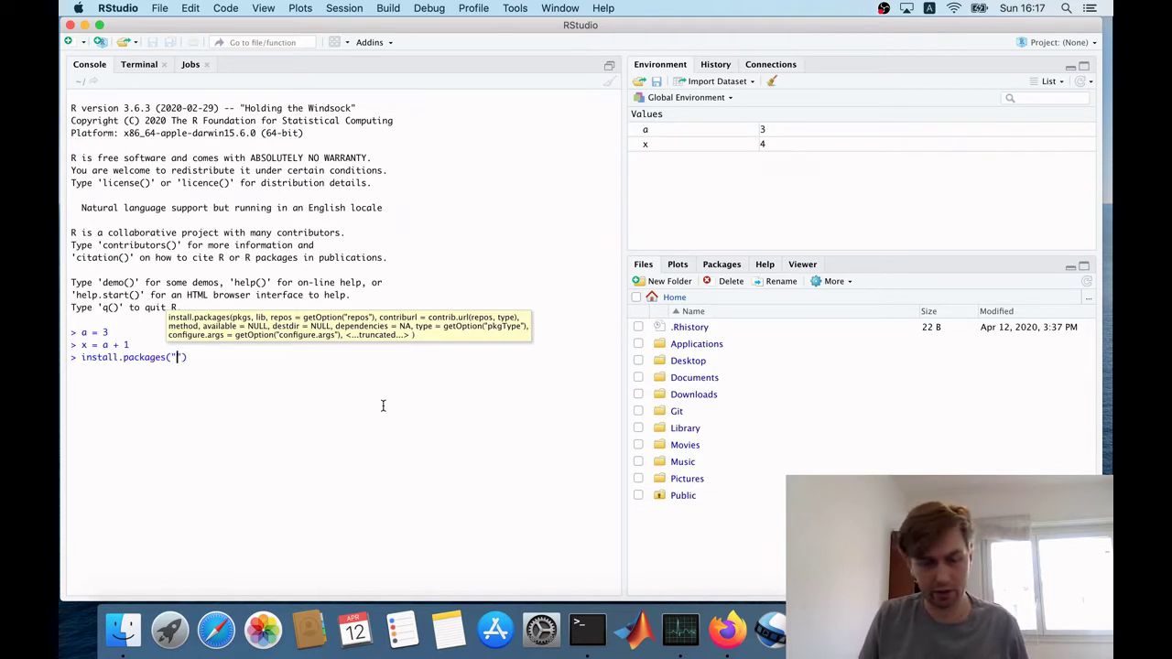
type("dplyr")
key("Return")
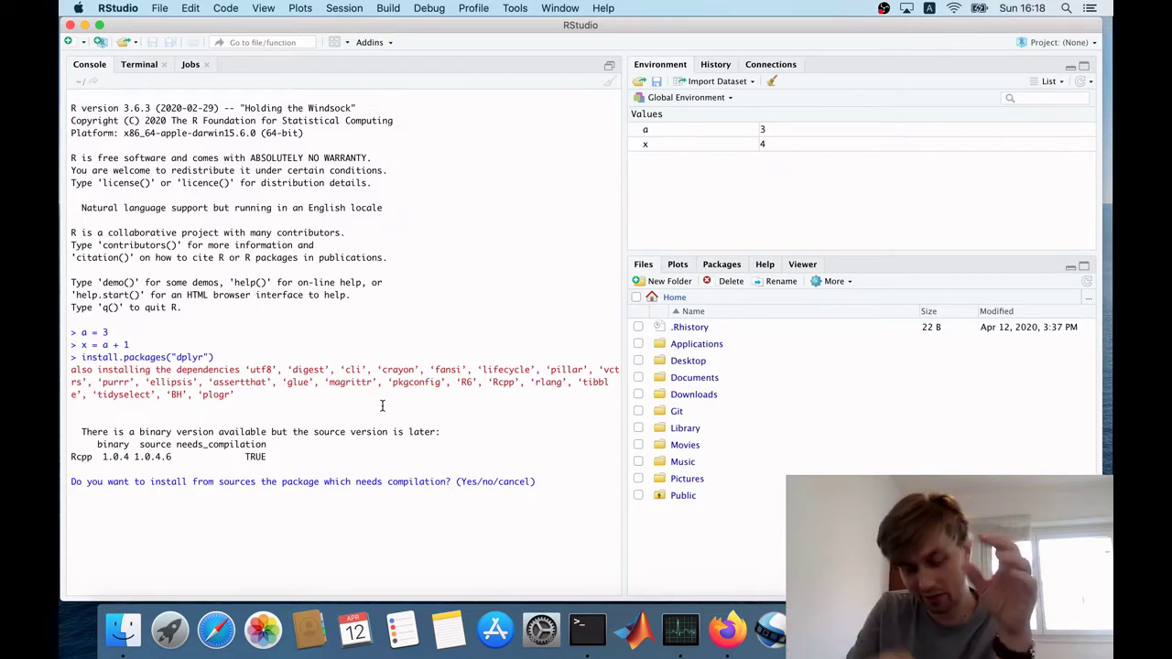
type("no")
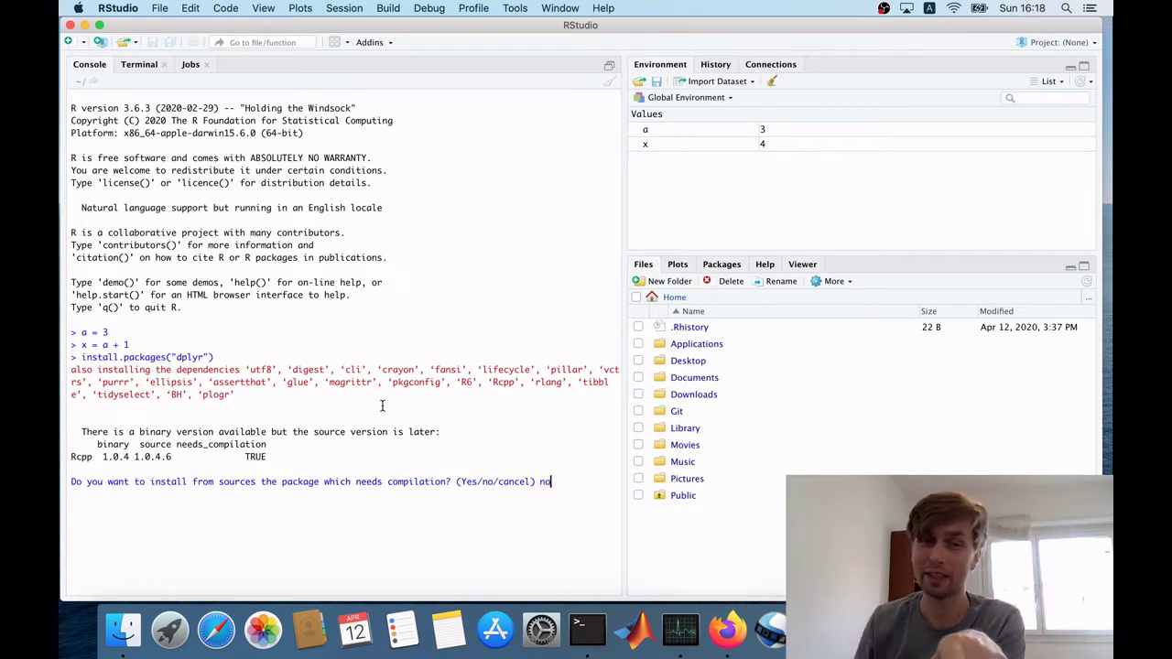
key("Return")
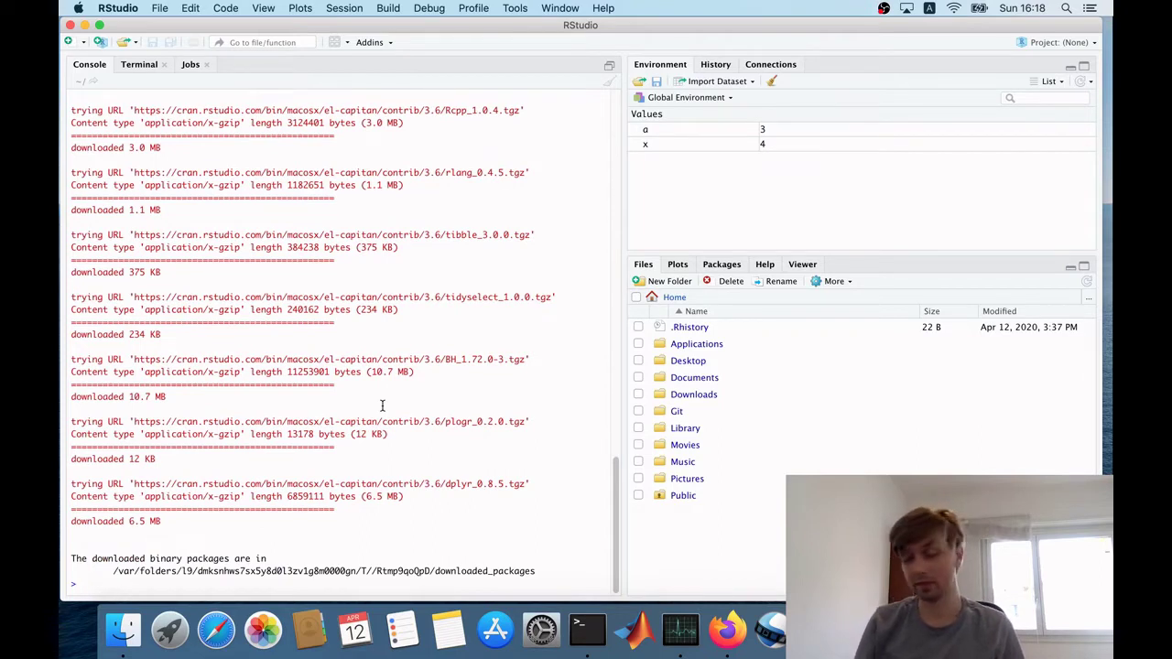
Reuse the previous install command with the package name changed to "remotes" to install the remotes package.
key("Up")
key("Left")
key("Left")
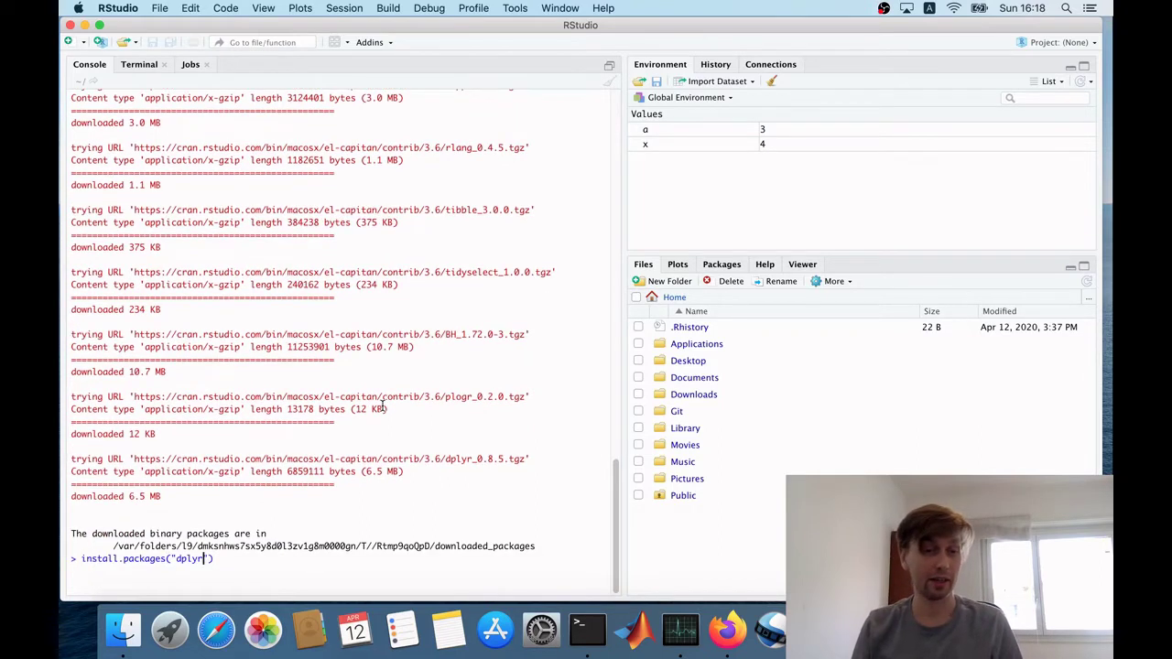
key("shift+Left")
key("shift+Left")
key("shift+Left")
key("shift+Left")
key("shift+Left")
type("remotes")
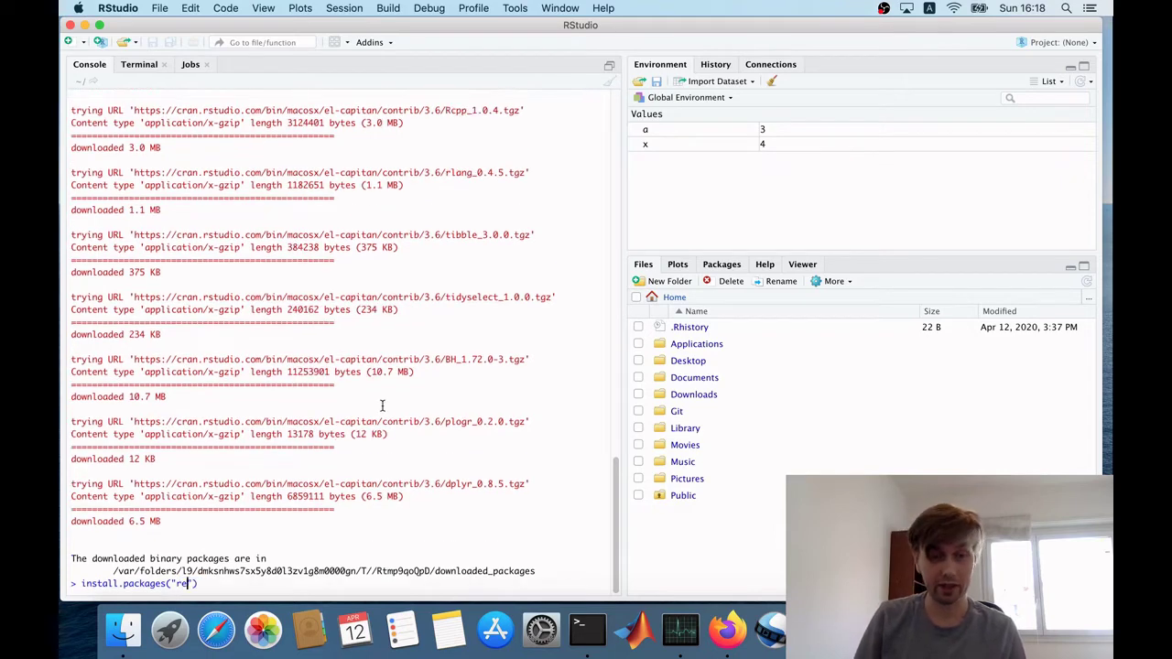
key("Return")
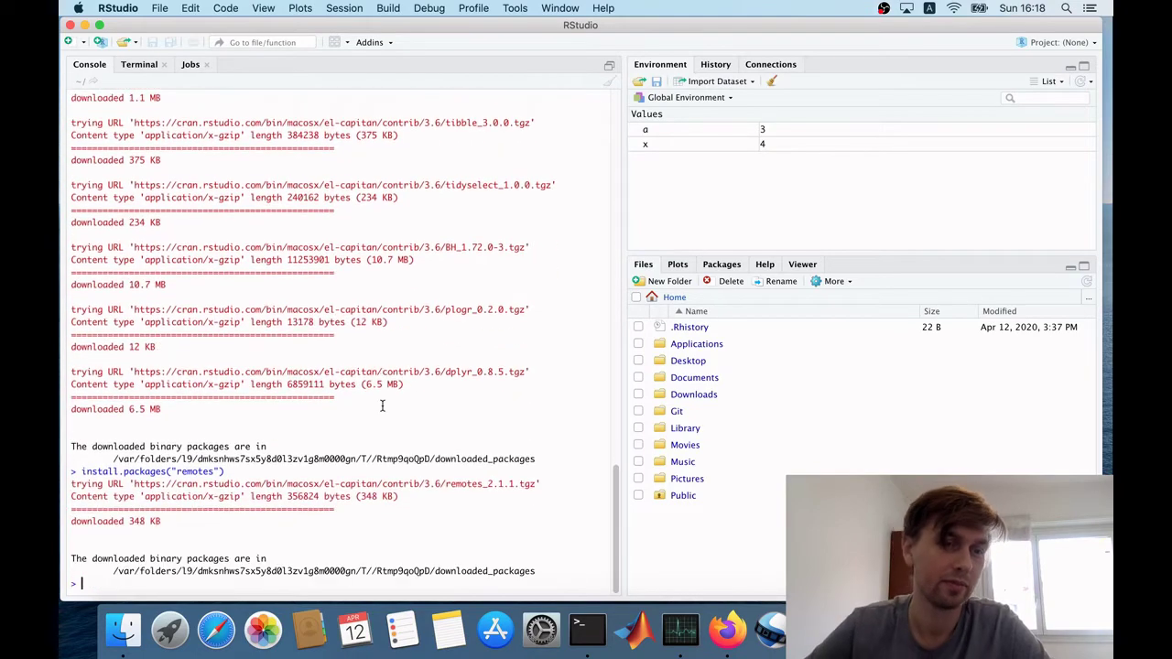
Load the dplyr package into the R session with library(dplyr).
type("l")
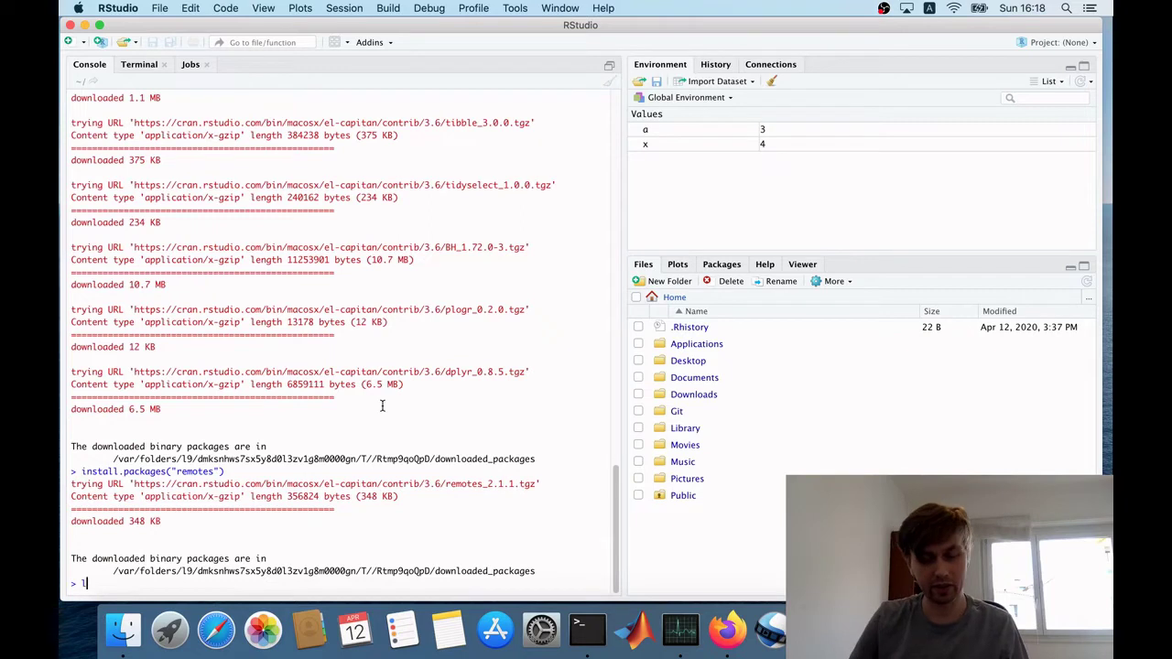
type("ibrary(dpl")
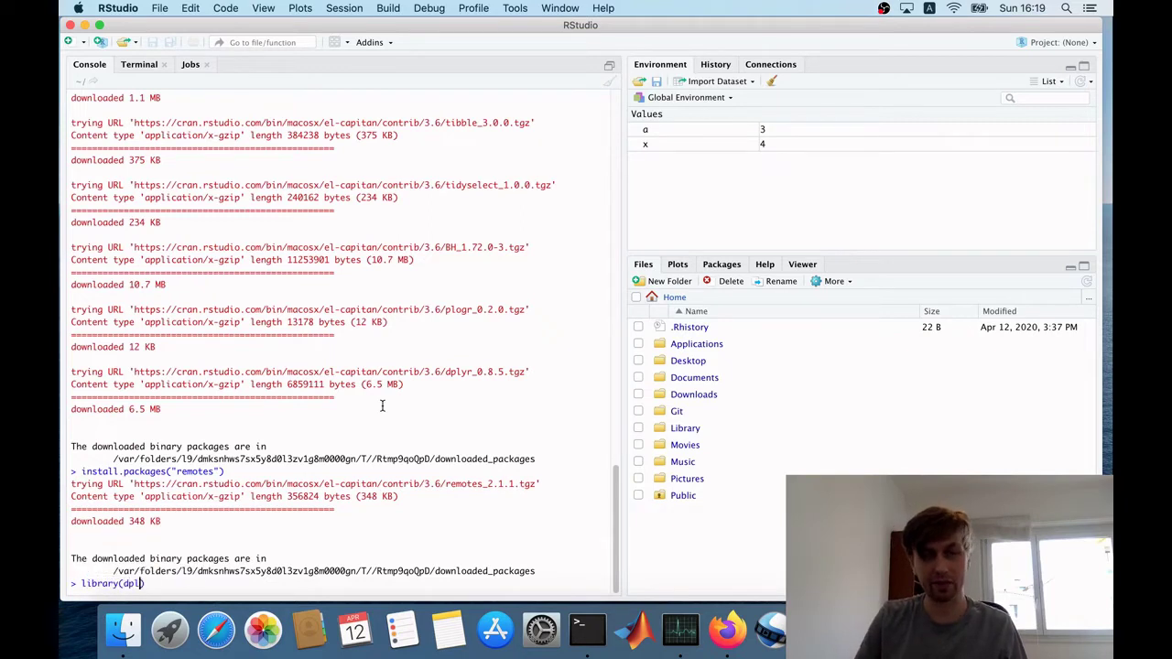
type("yr")
key("Return")
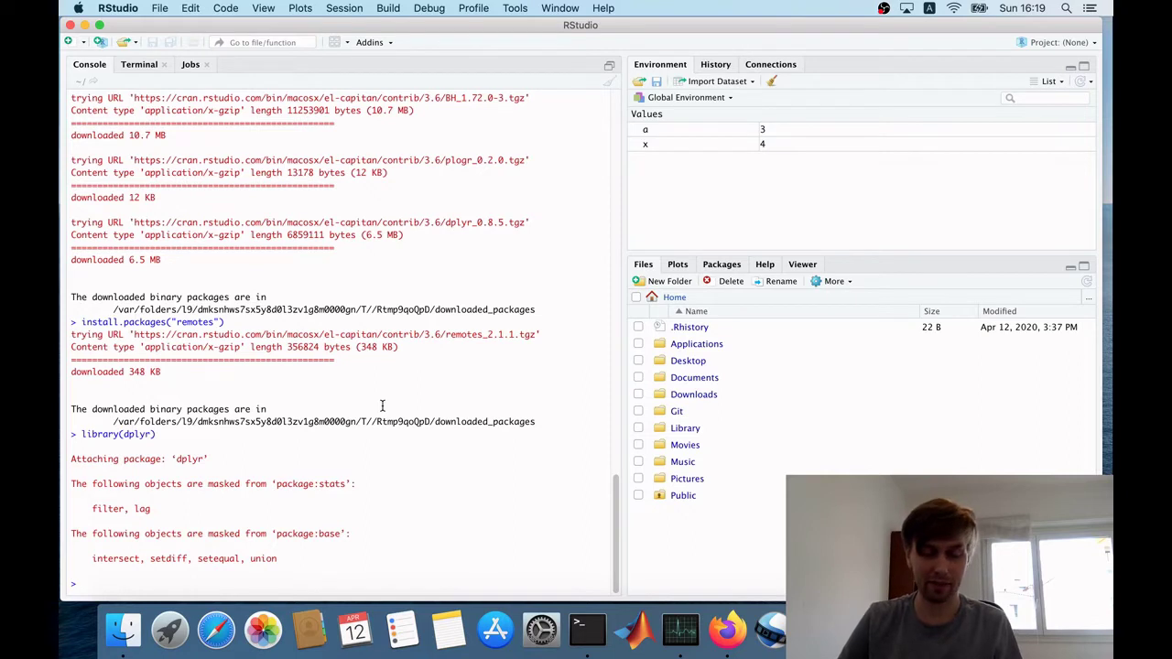
Restart the R session, print the variable a in the console, and restart the session once more.
key("super+shift+F10")
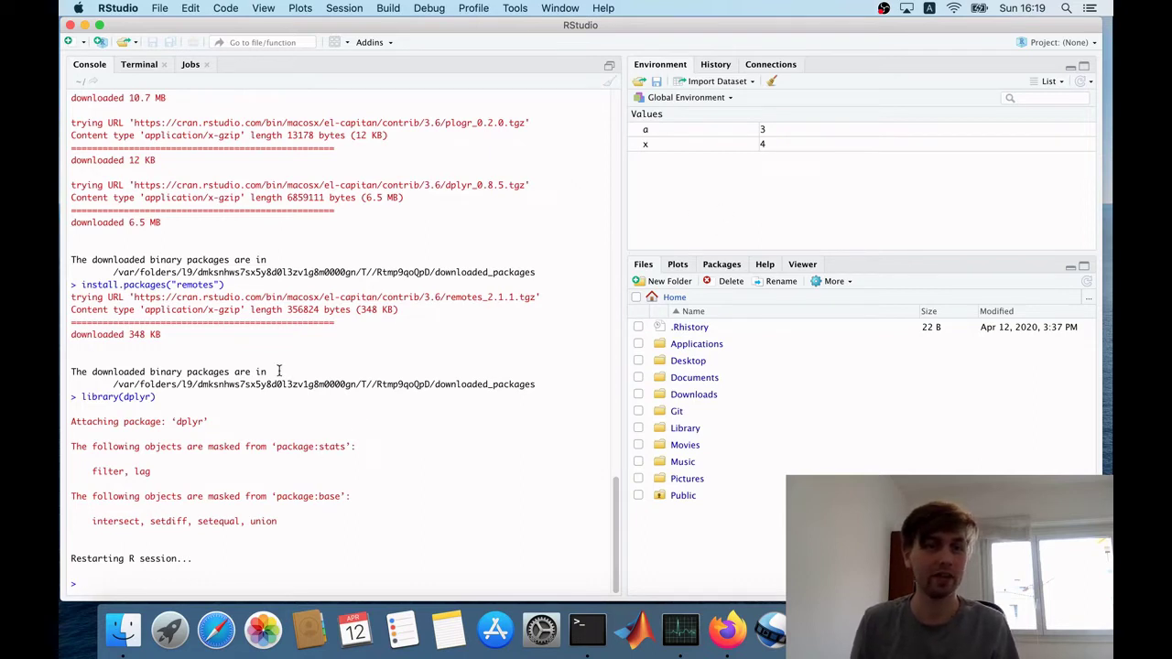
type("a")
key("Return")
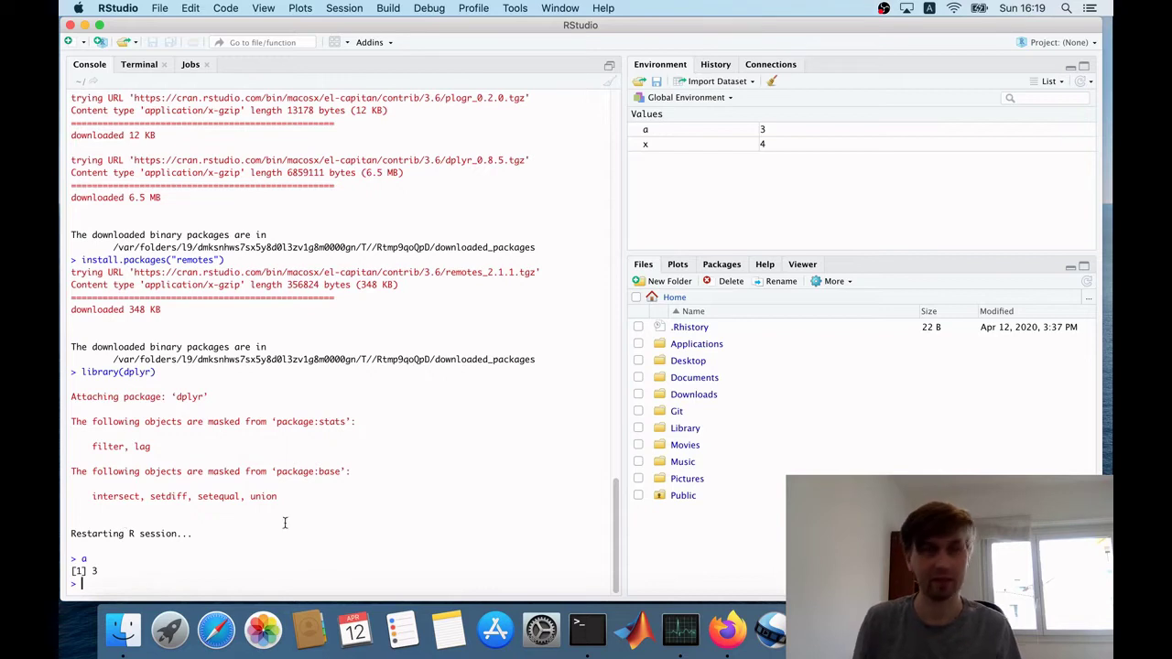
left_click(346, 7)
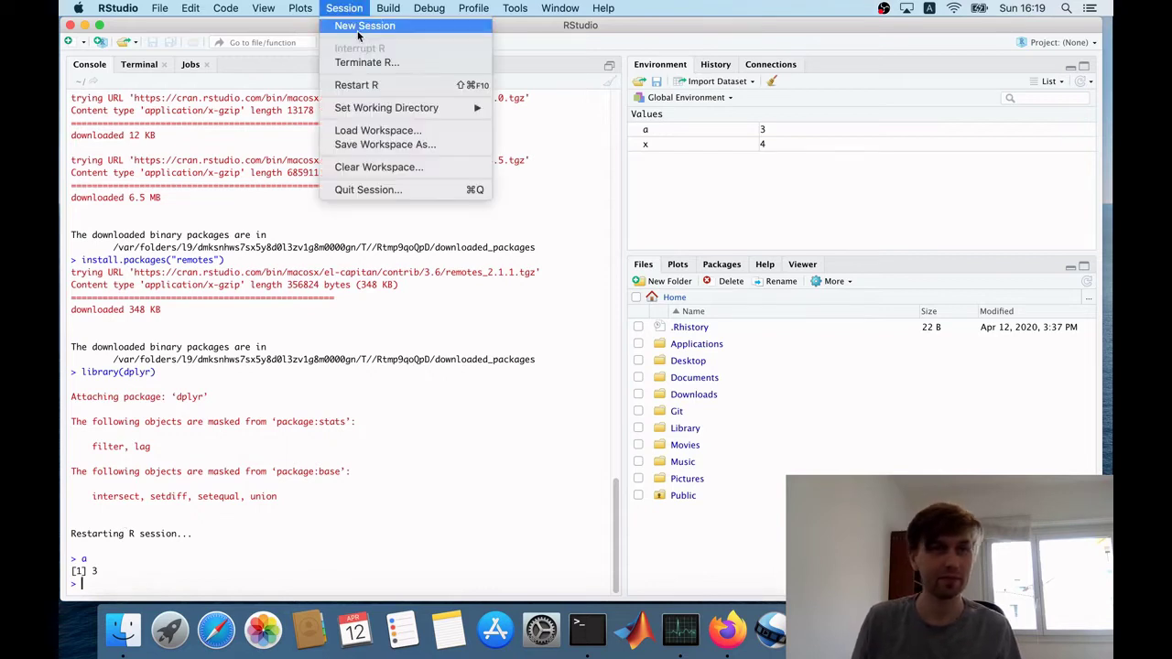
left_click(367, 84)
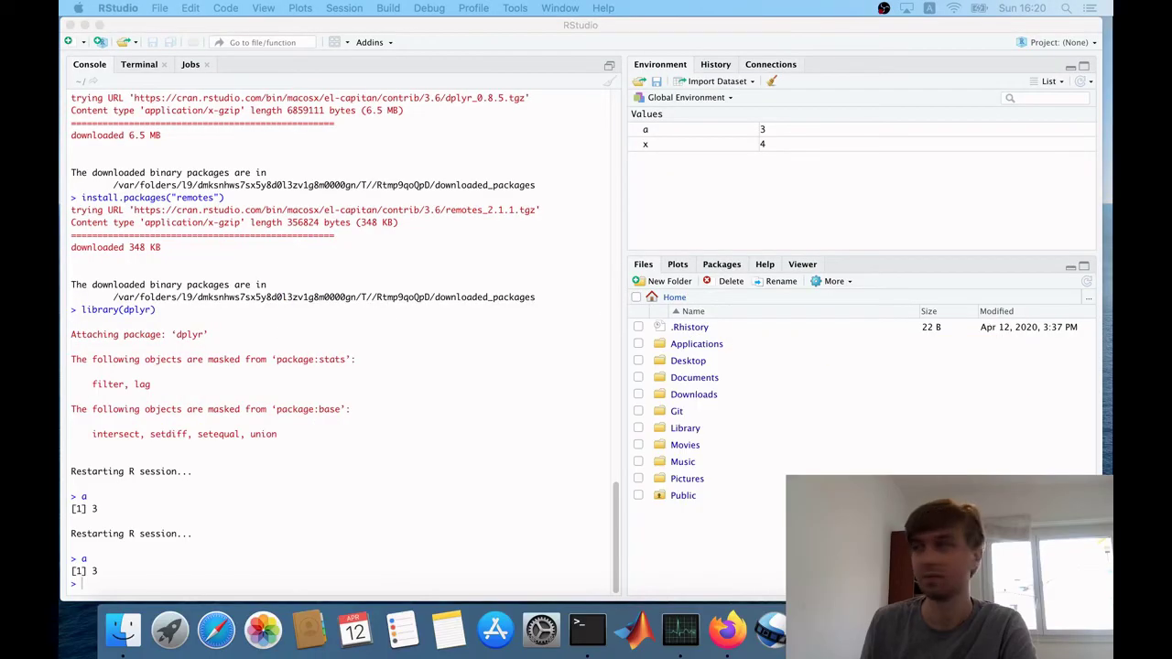
Turn off restoring .RData into the workspace at startup in the global options, and restart RStudio without saving the workspace image.
left_click(428, 8)
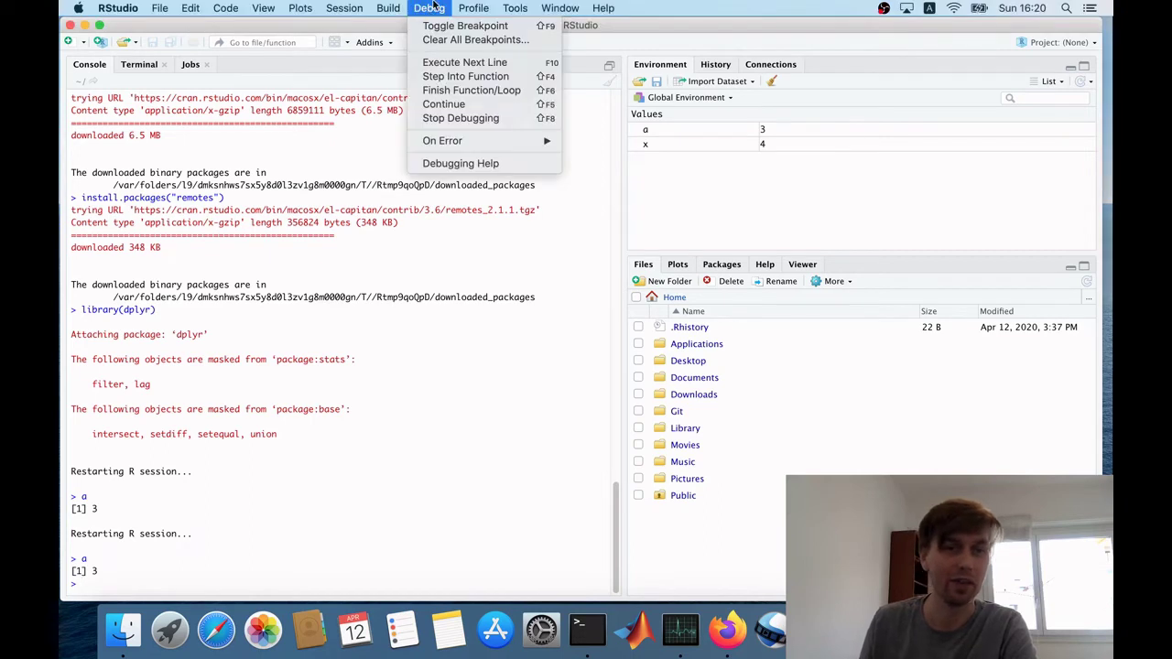
left_click(428, 8)
left_click(517, 11)
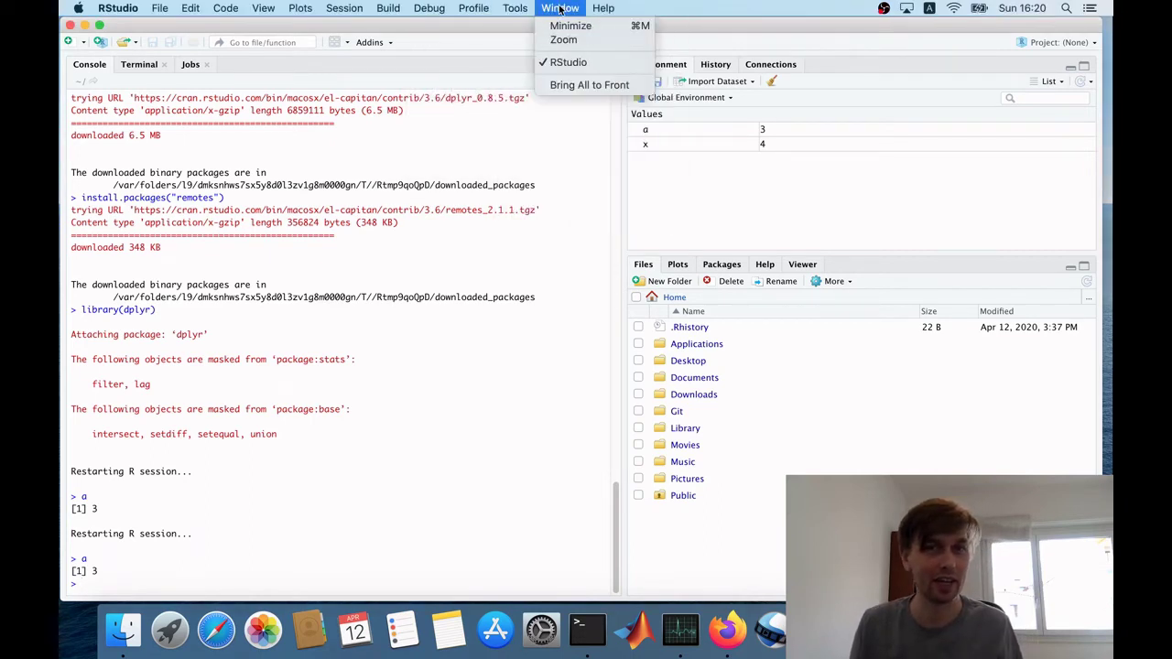
left_click(569, 225)
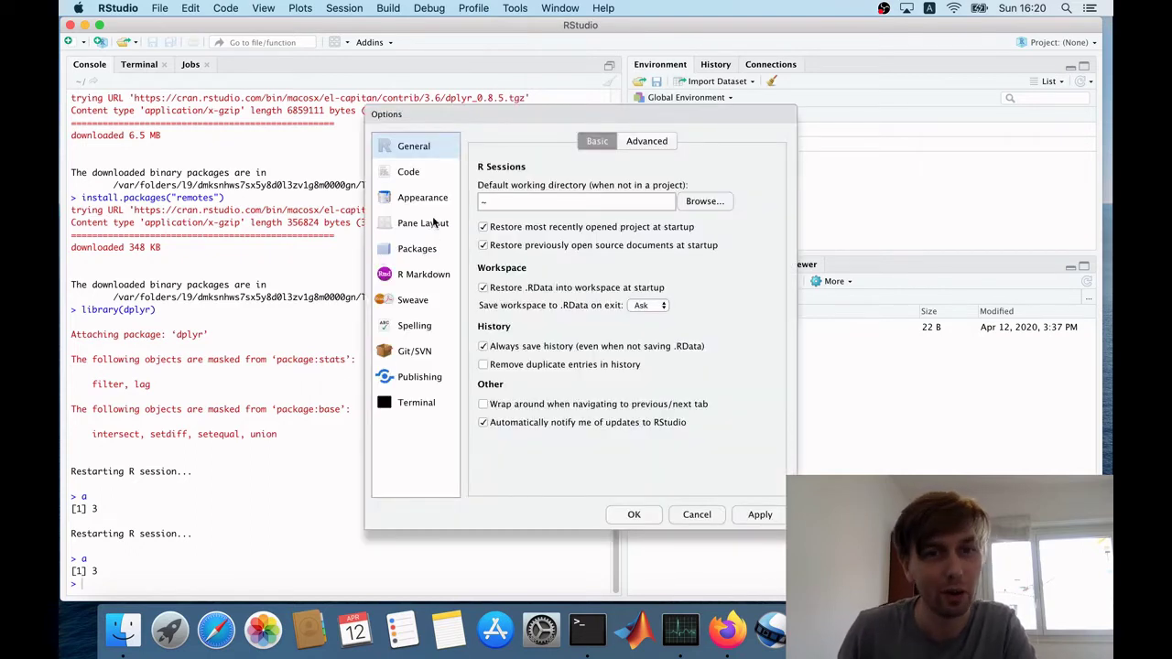
left_click(484, 288)
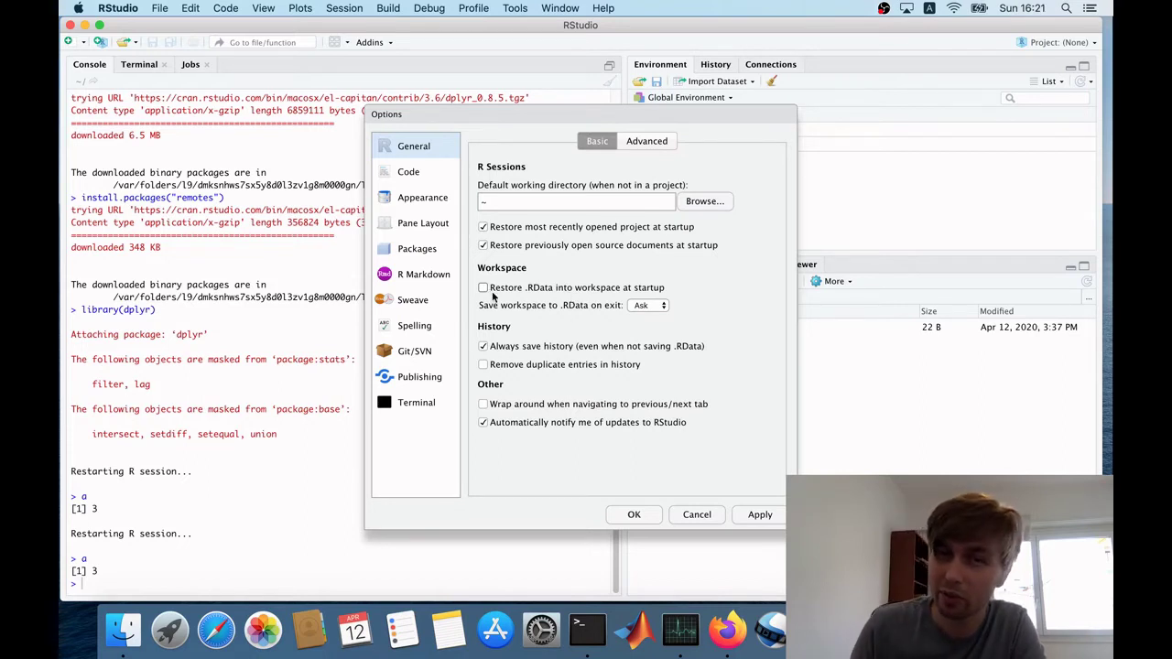
left_click(764, 518)
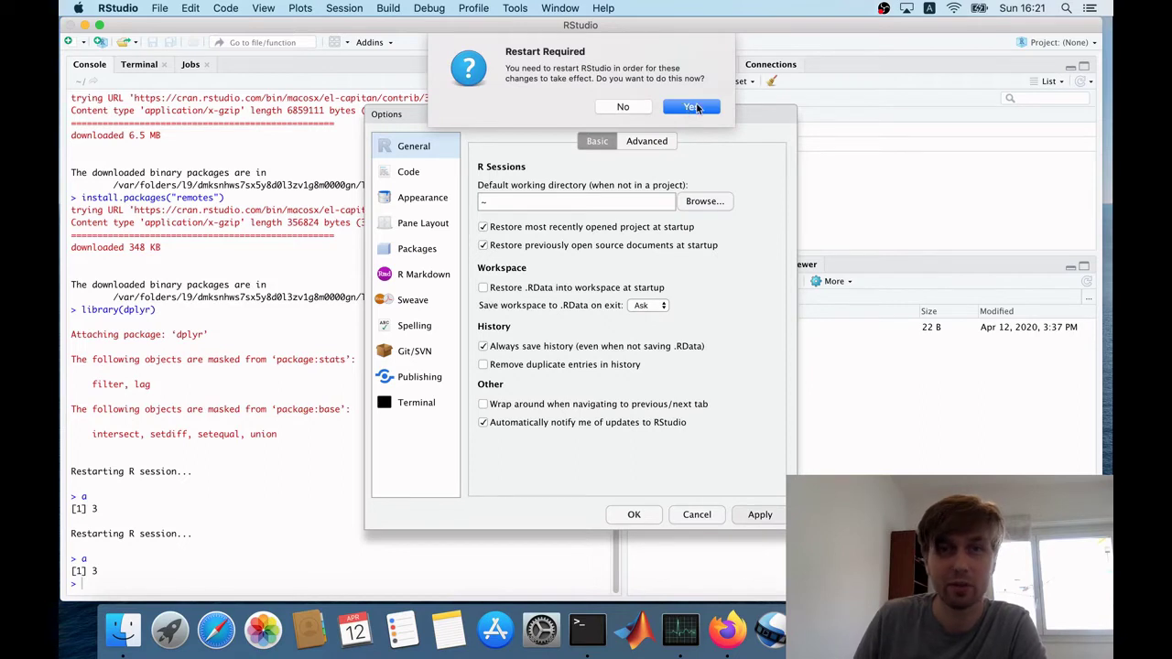
left_click(692, 107)
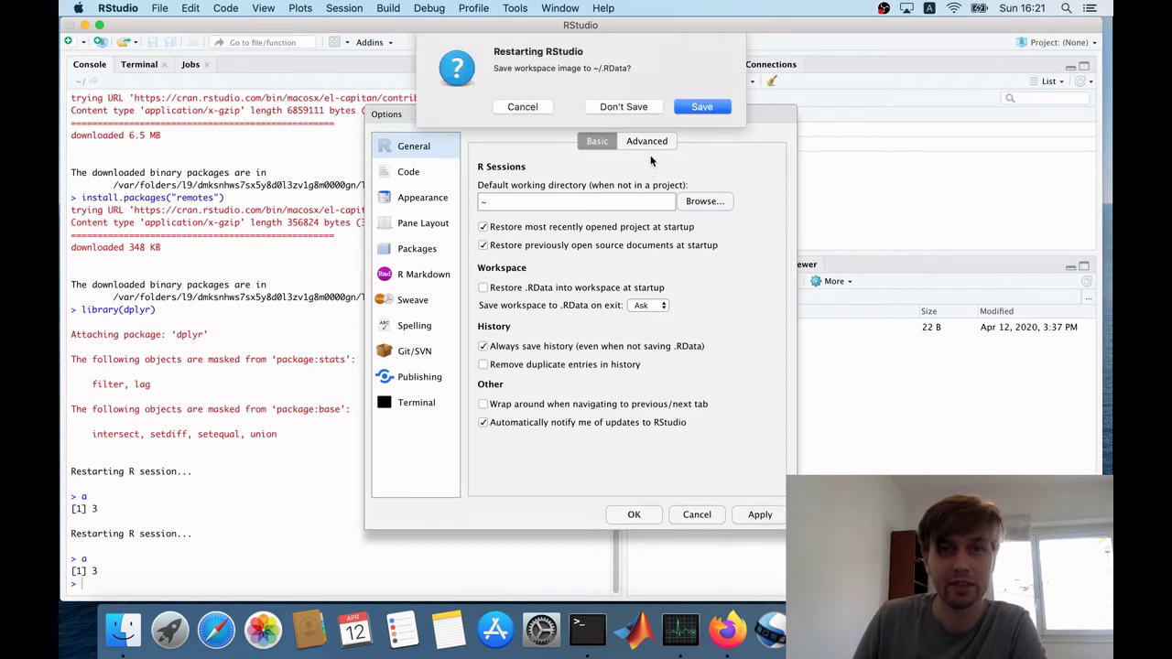
left_click(626, 106)
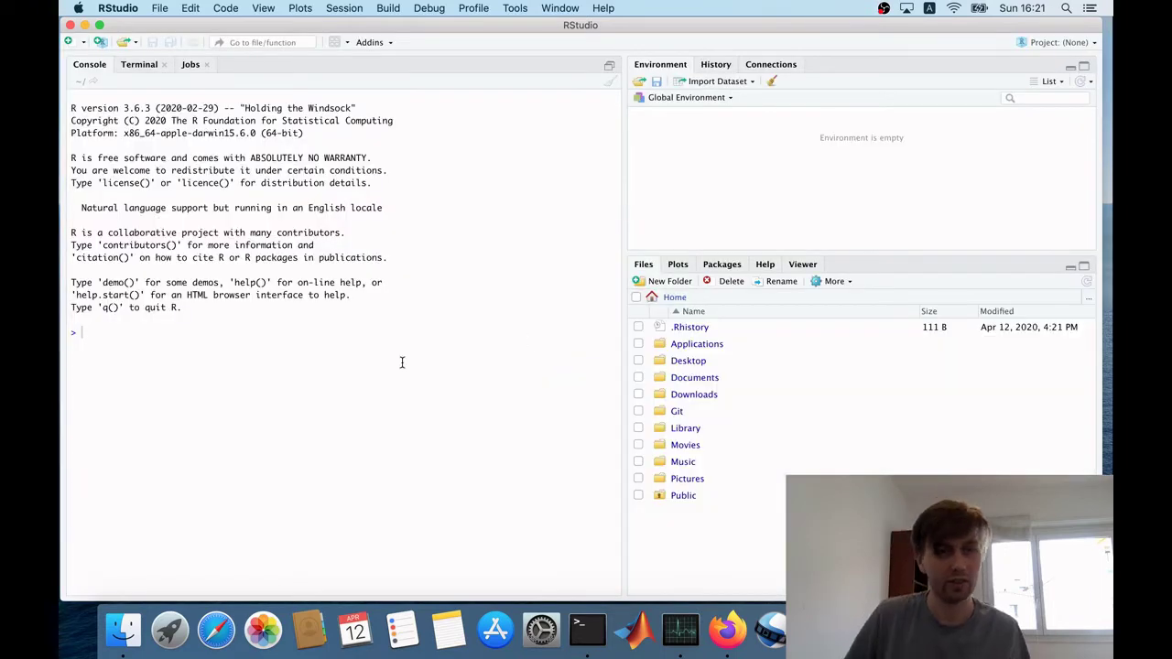
Assign 3 to the variable a again in the console of the restarted RStudio.
type("a = 3")
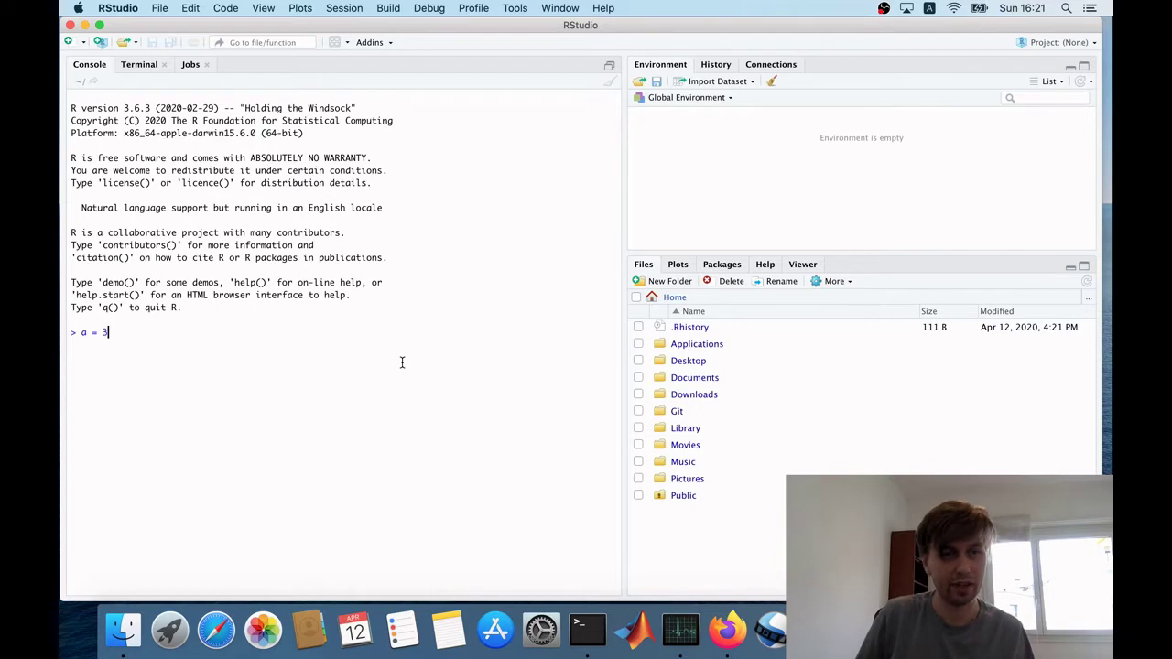
key("Return")
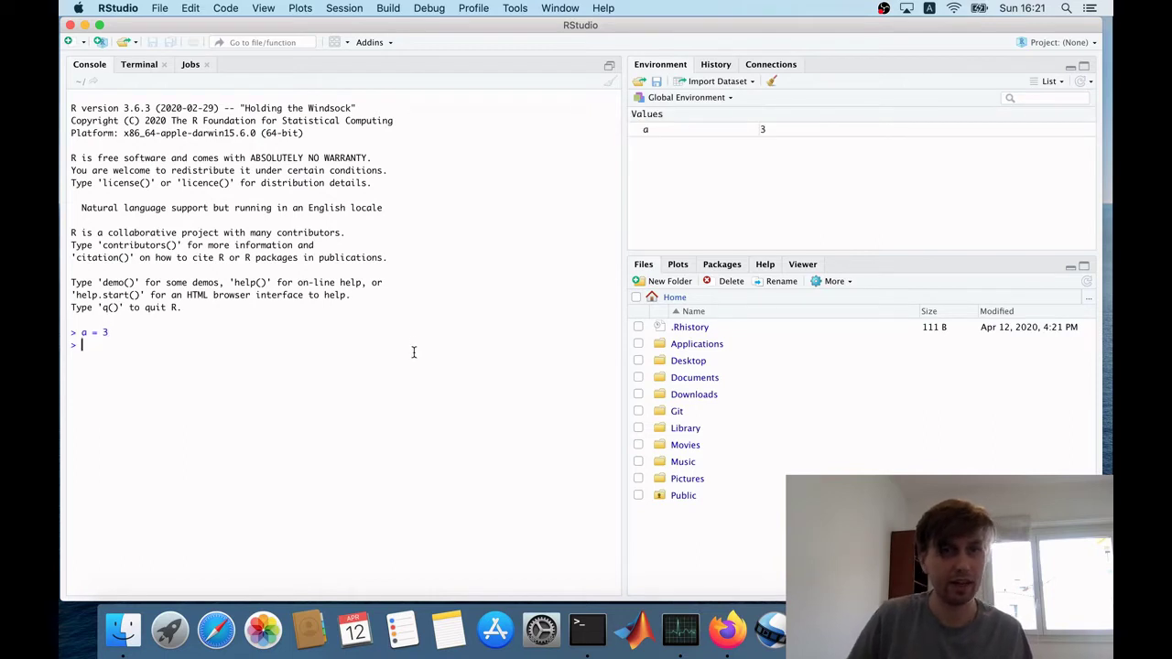
Restart the R session and print the variable a in the console twice to check whether it was kept.
left_click(357, 7)
left_click(371, 86)
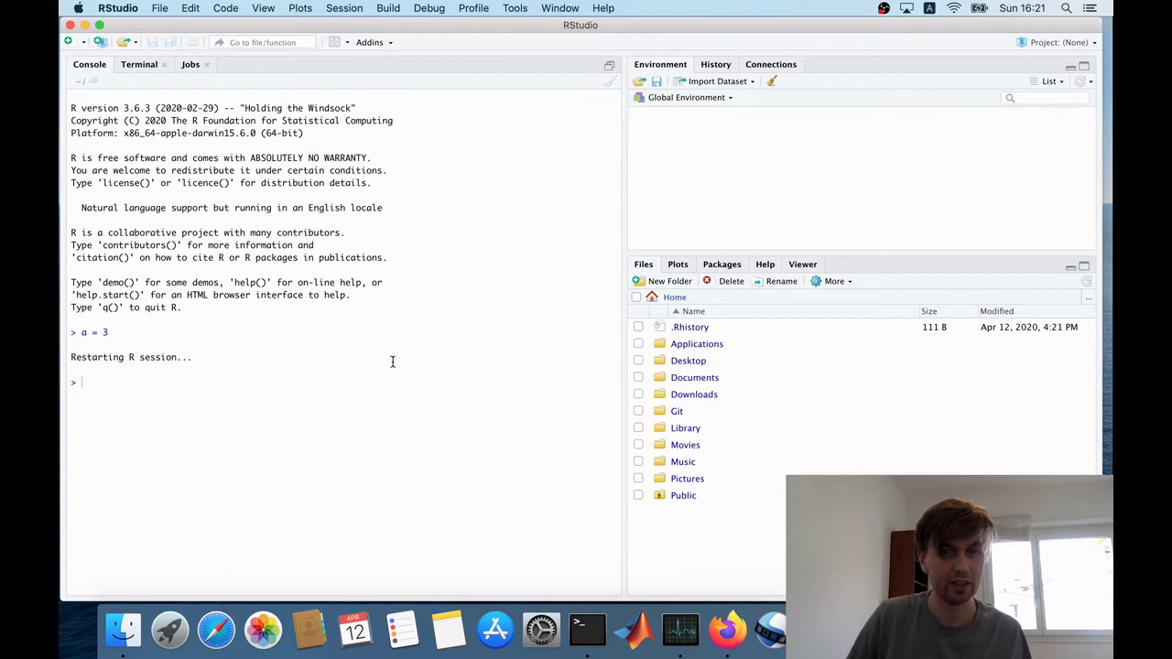
type("a")
key("Return")
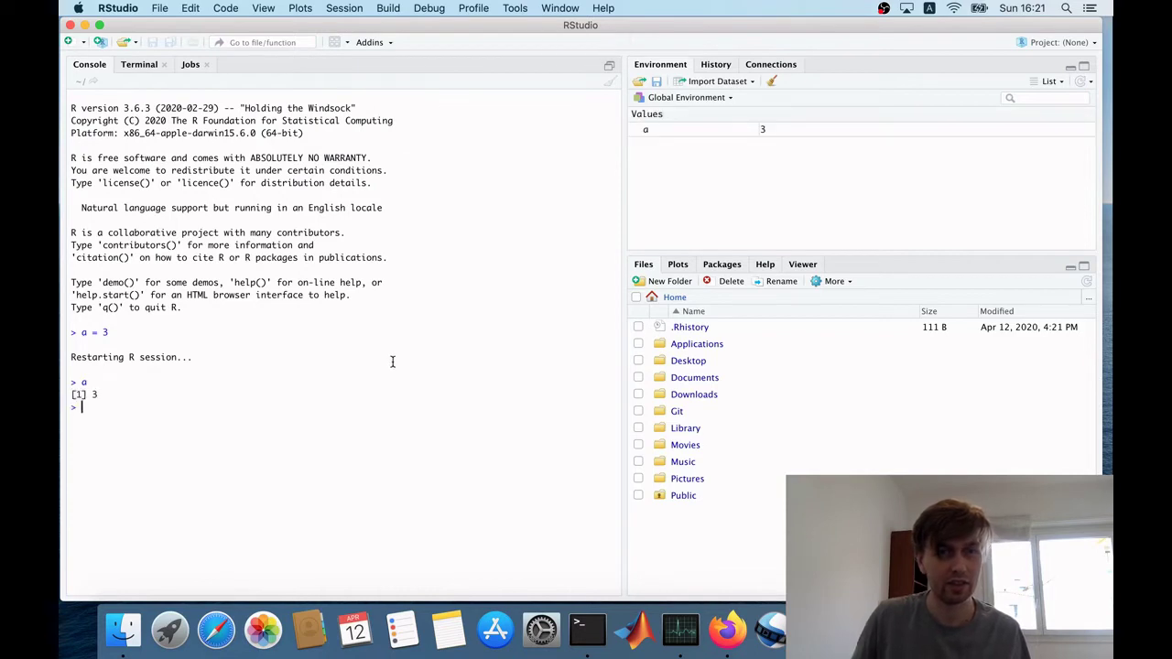
type("a")
key("Return")
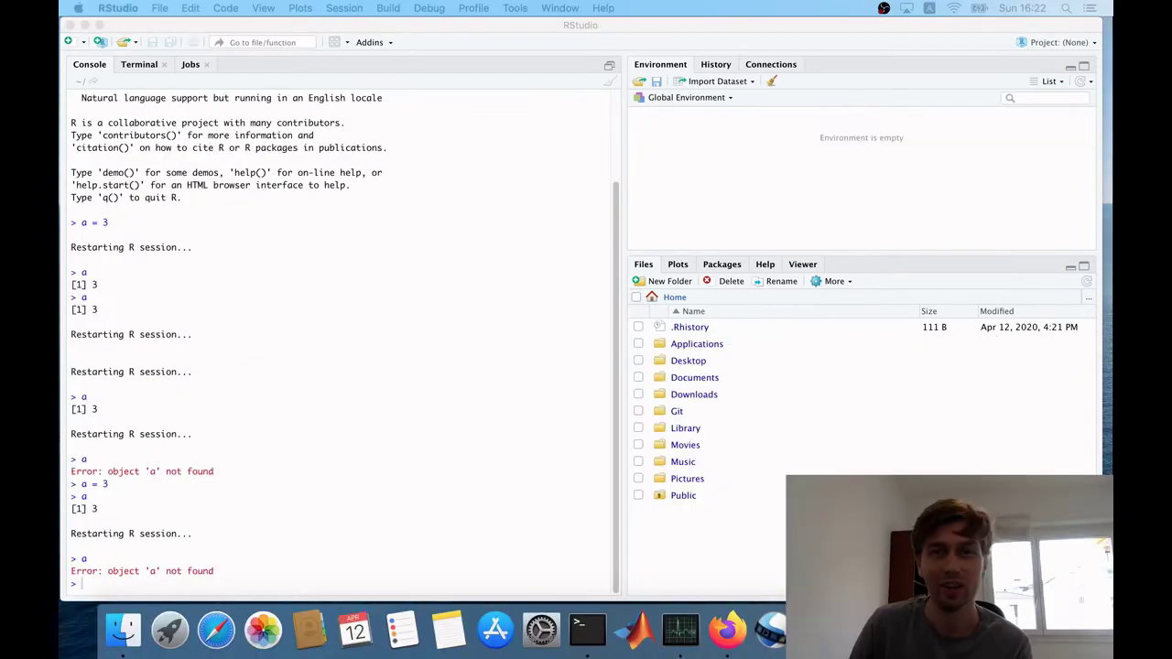
Set saving the workspace to .RData on exit to Never in the global options and confirm the dialog.
left_click(419, 8)
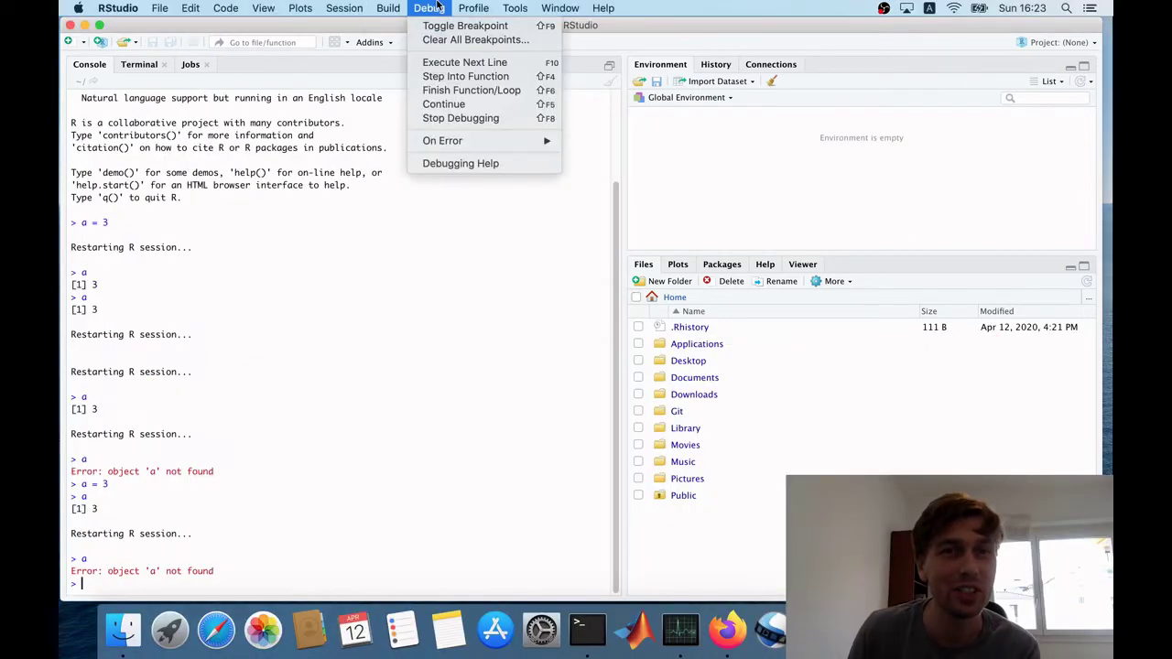
mouse_move(515, 8)
left_click(541, 210)
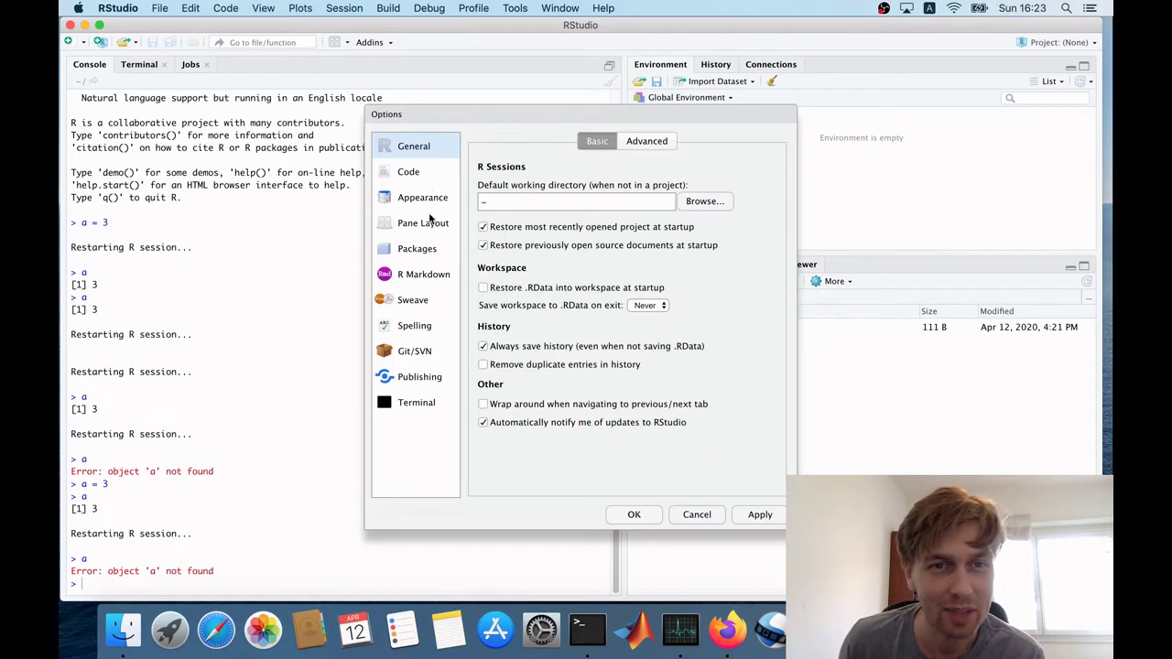
left_click(648, 306)
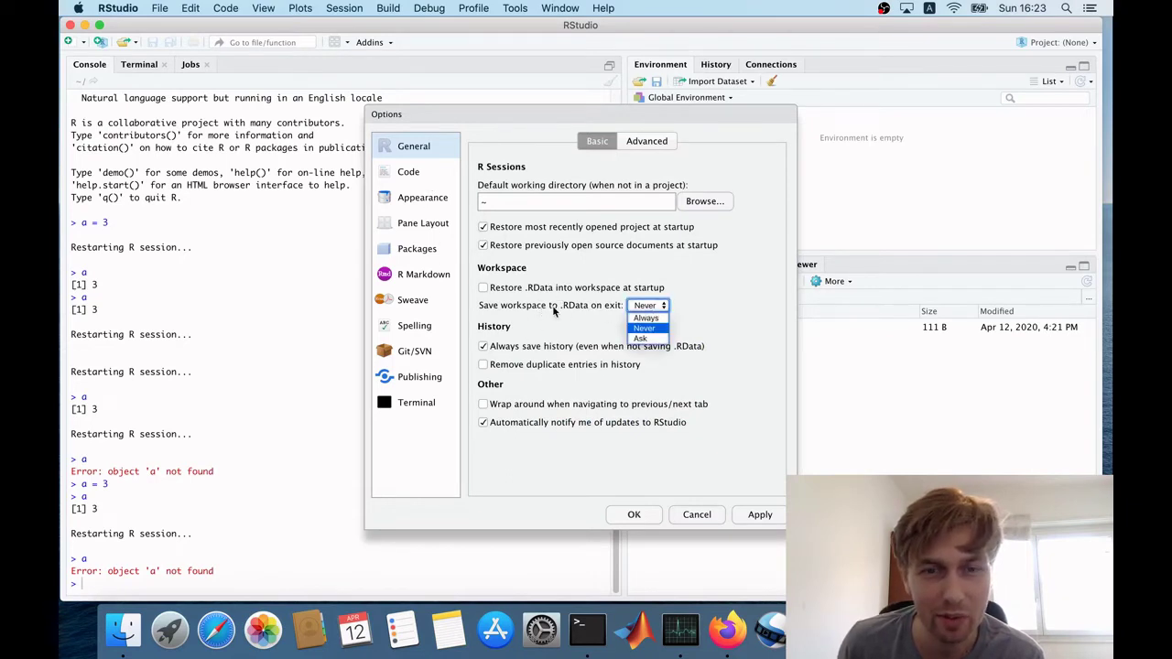
left_click(647, 331)
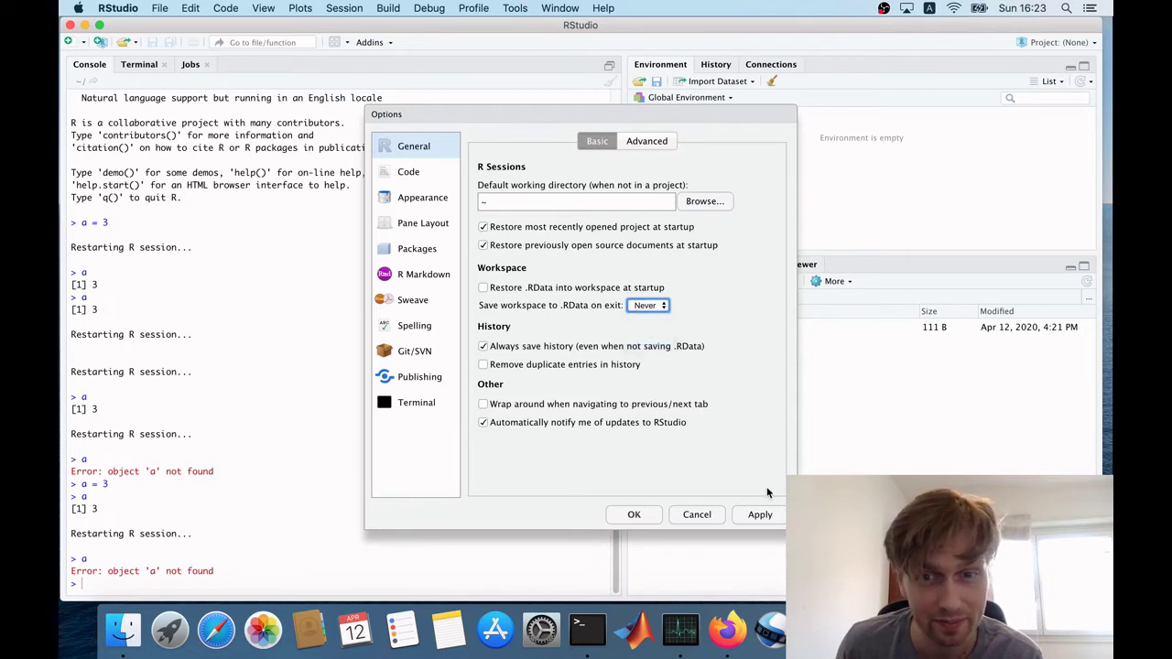
left_click(632, 515)
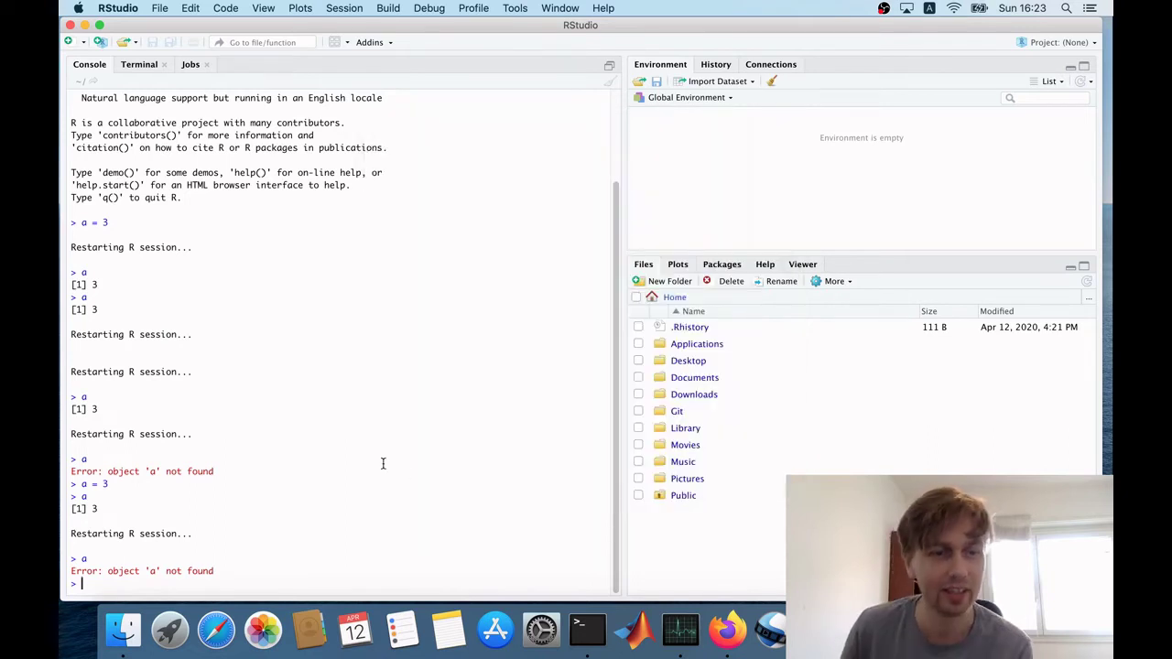
Assign 3 to the variable a in the console and print its value.
type("a = 3")
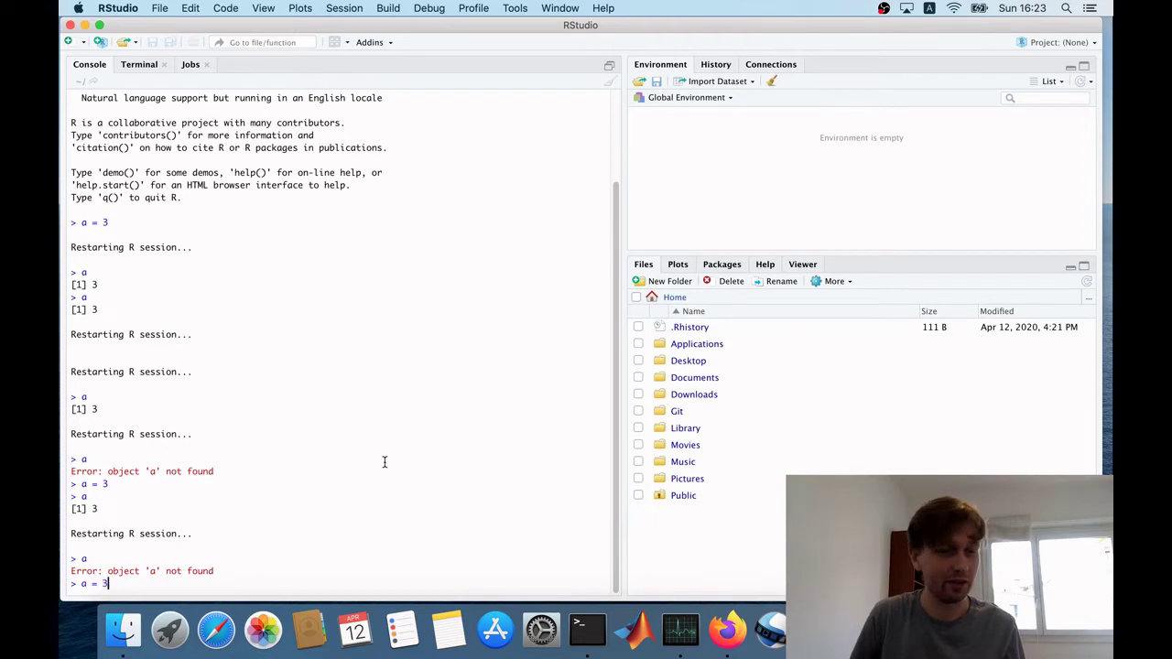
key("Return")
type("a")
key("Return")
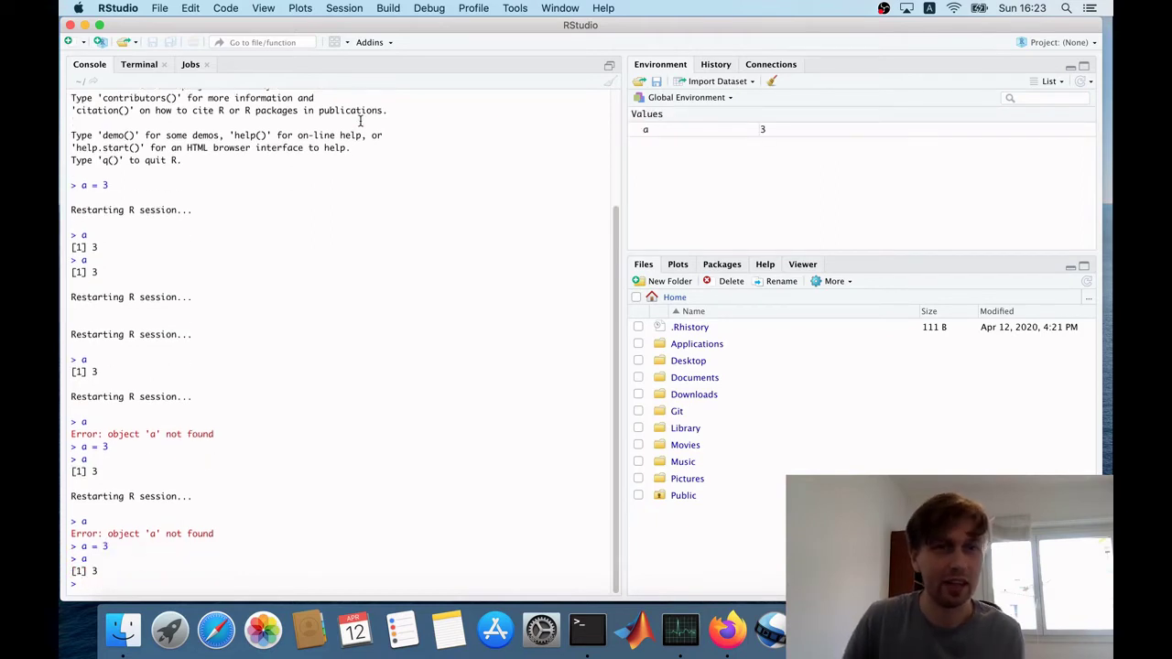
Restart the R session and print the variable a to check whether the workspace starts clean.
left_click(340, 7)
left_click(357, 90)
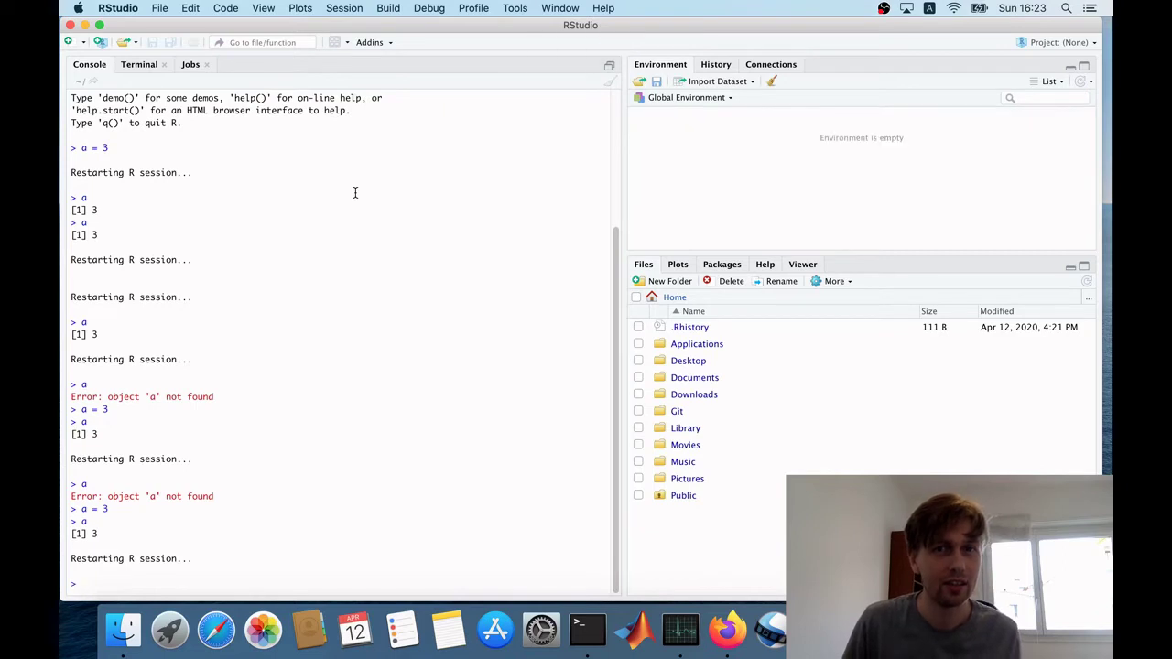
type("a")
key("Return")
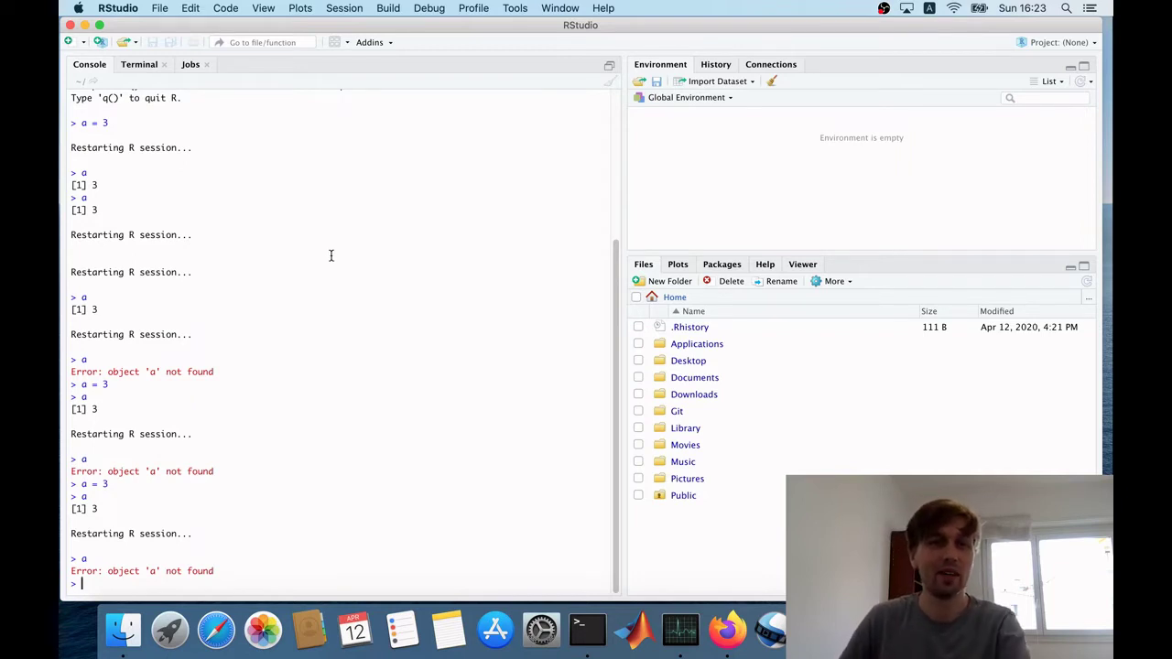
Load the dplyr package in the console with library(dplyr).
type("lib")
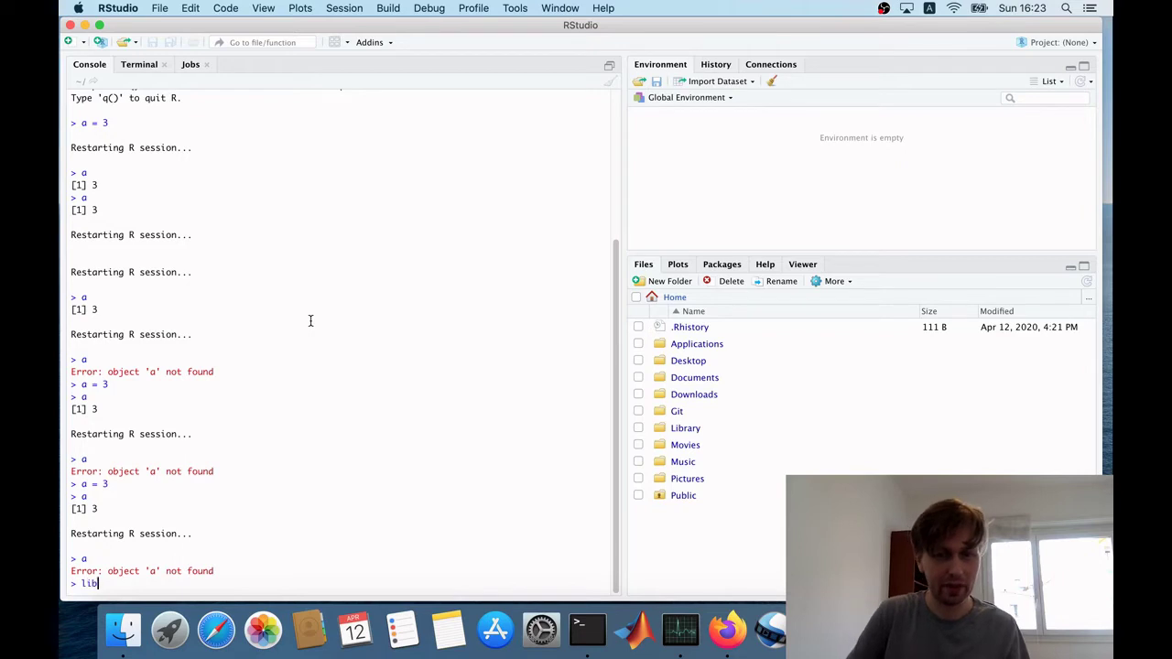
type("rary(dplyr")
key("Return")
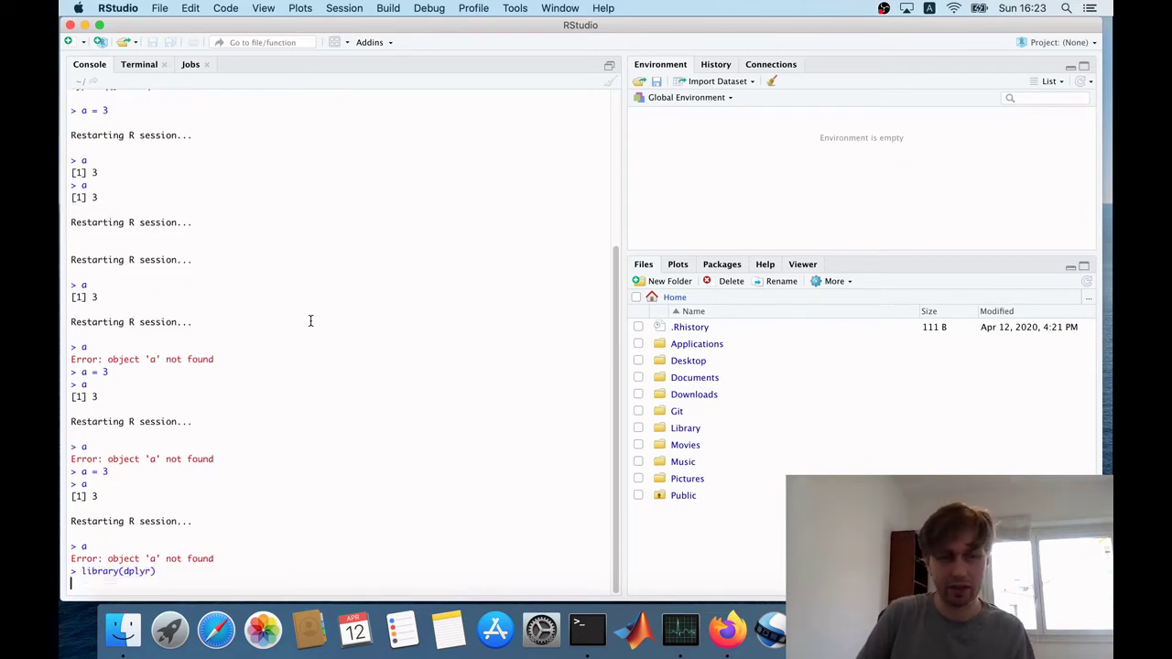
Load the remotes package by reusing the previous console command as library(remotes).
key("Up")
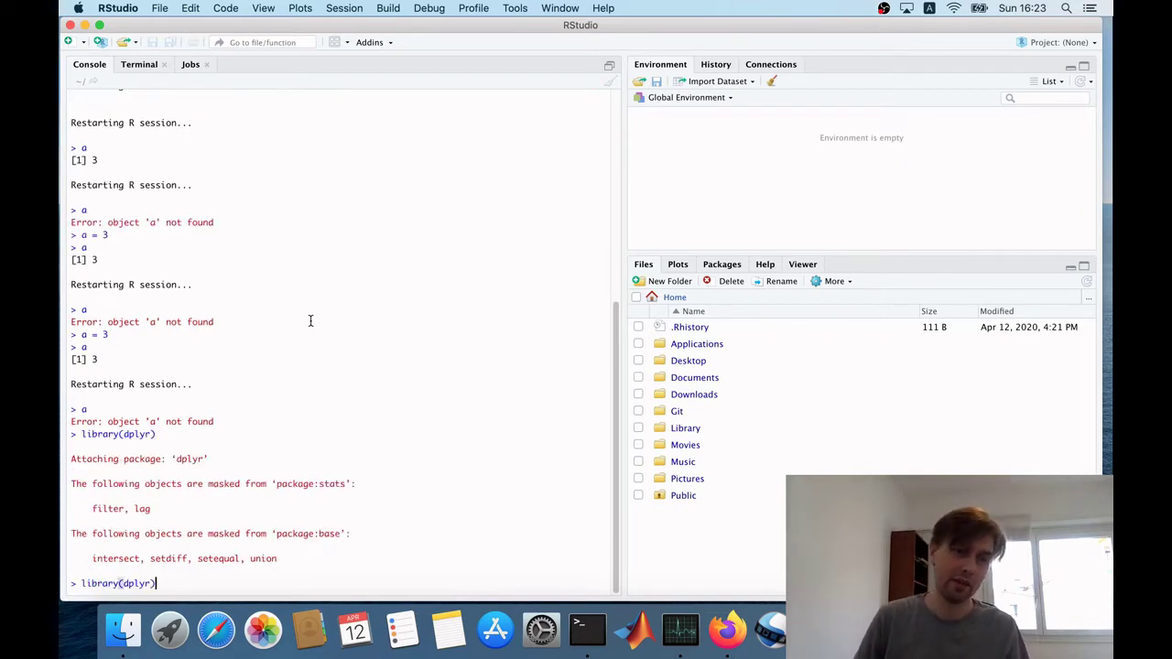
key("Left")
key("shift+Left")
key("shift+Left")
key("shift+Left")
key("shift+Left")
key("shift+Left")
type("remotes")
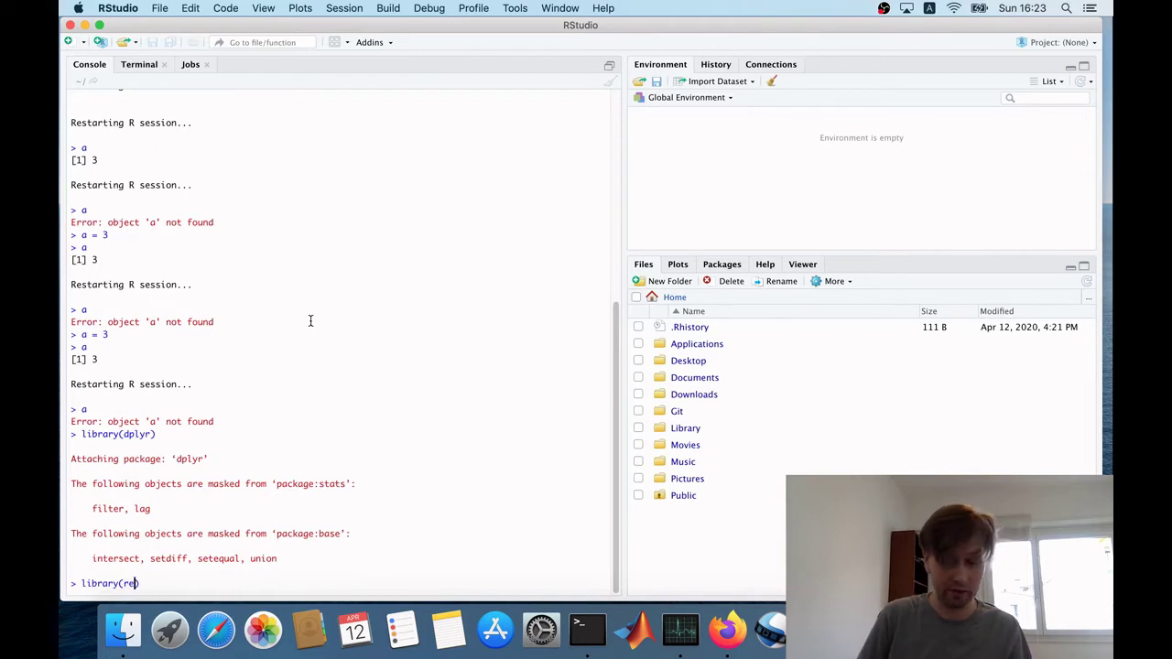
key("Return")
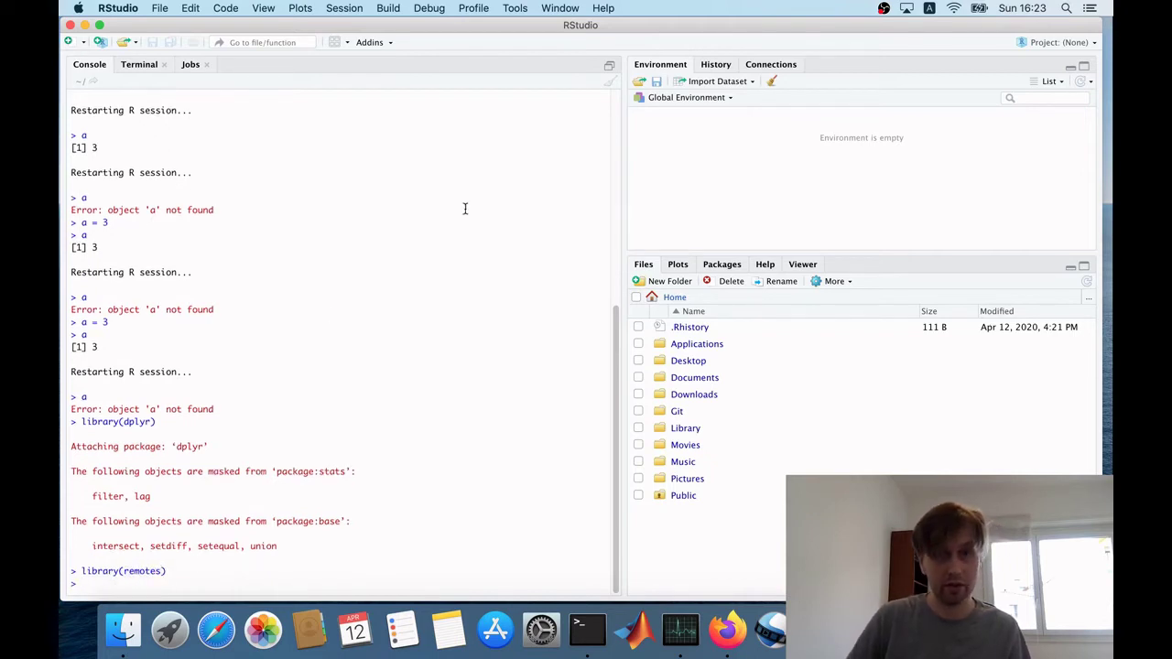
Look through the list of installed packages to see which ones are loaded.
left_click(742, 264)
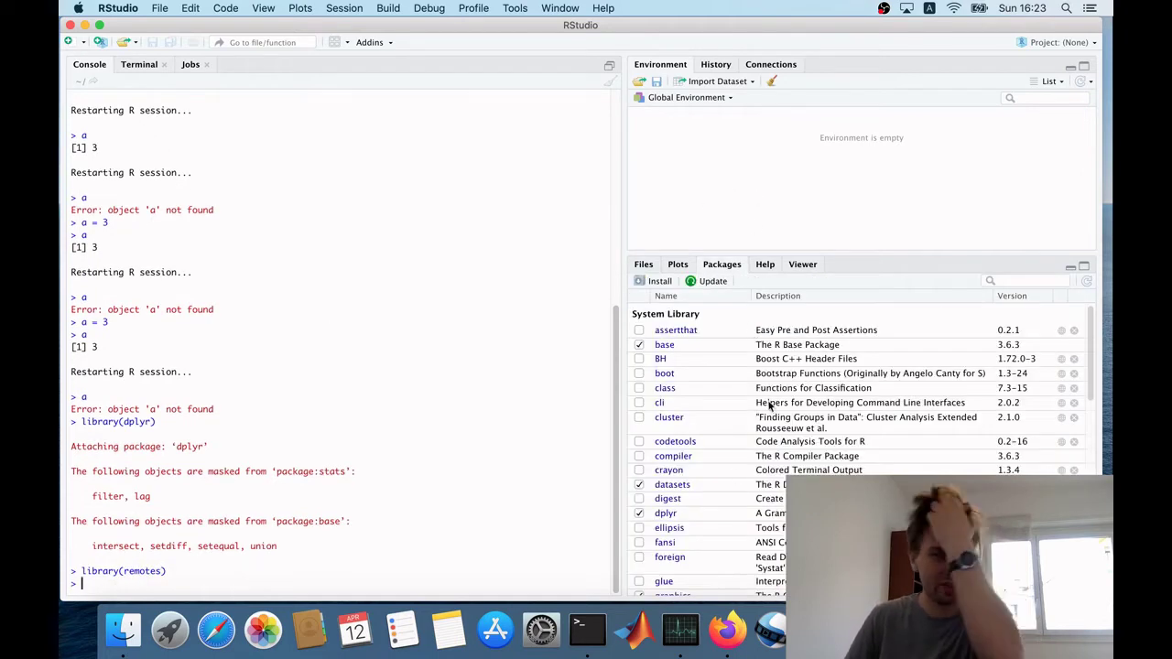
scroll(726, 439, "down", 5)
scroll(726, 439, "down", 10)
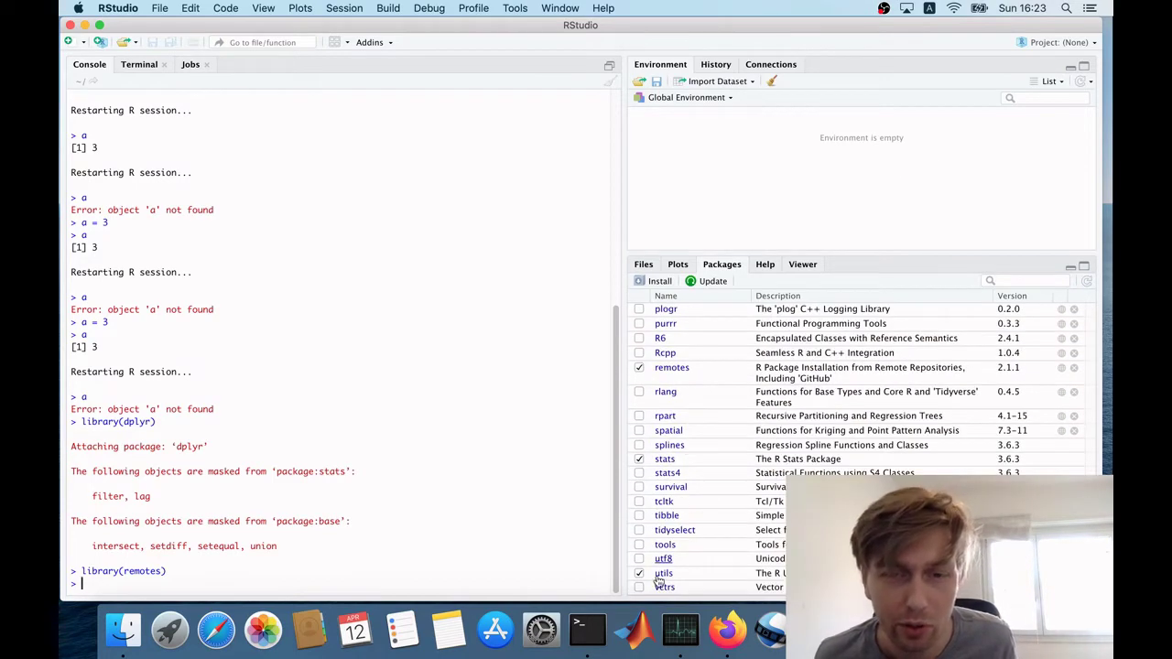
scroll(685, 414, "up", 5)
scroll(685, 412, "up", 8)
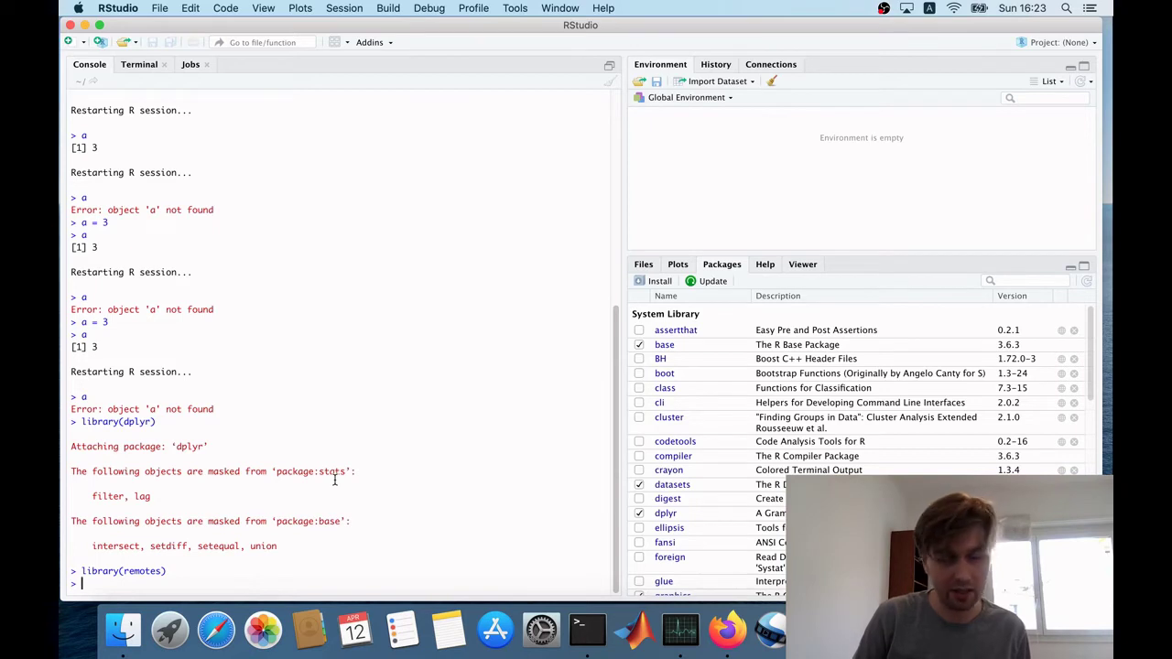
Restart the R session and start a remotes::install_github() call in the console, choosing the function from the completion list.
key("super+shift+F10")
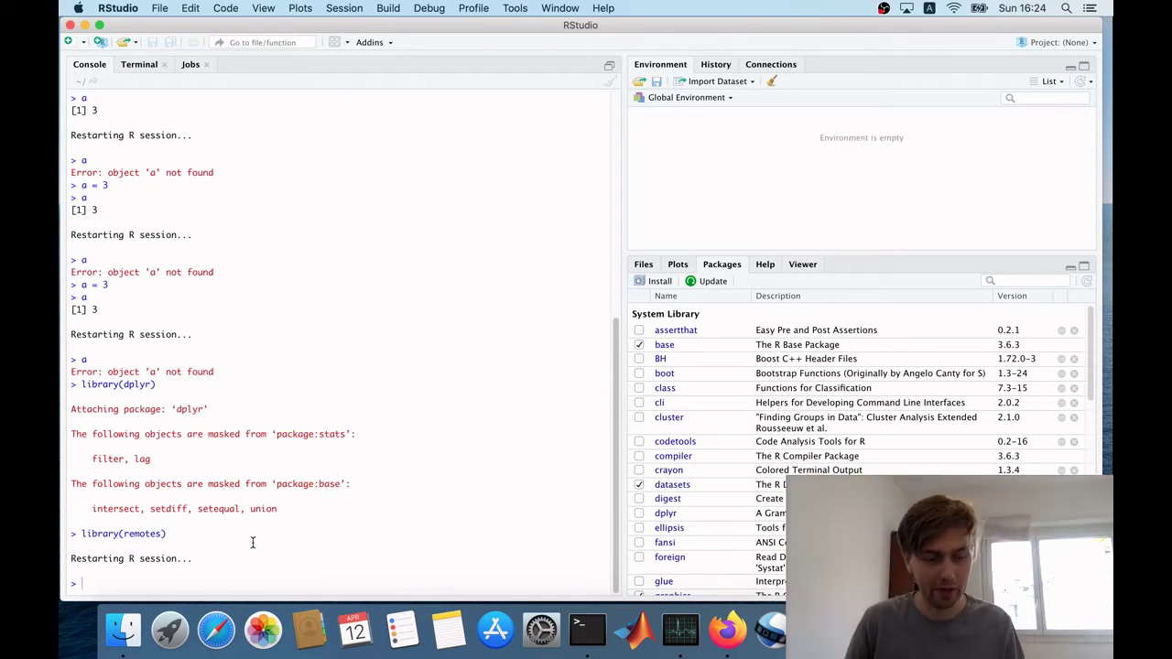
type("remotes")
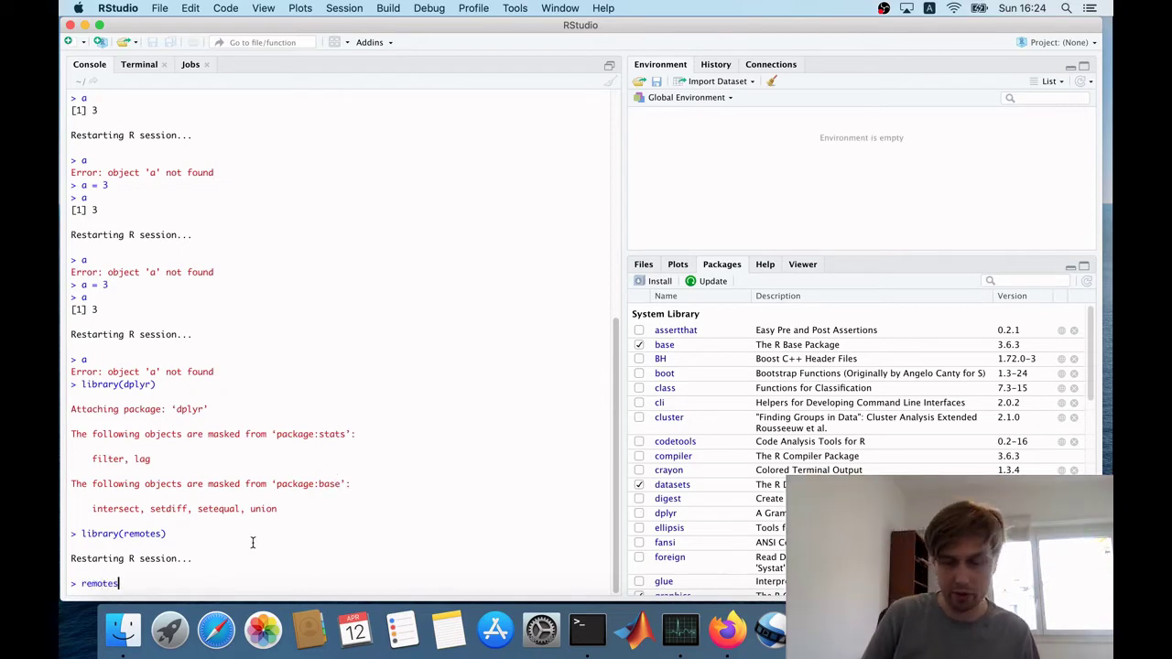
type("::")
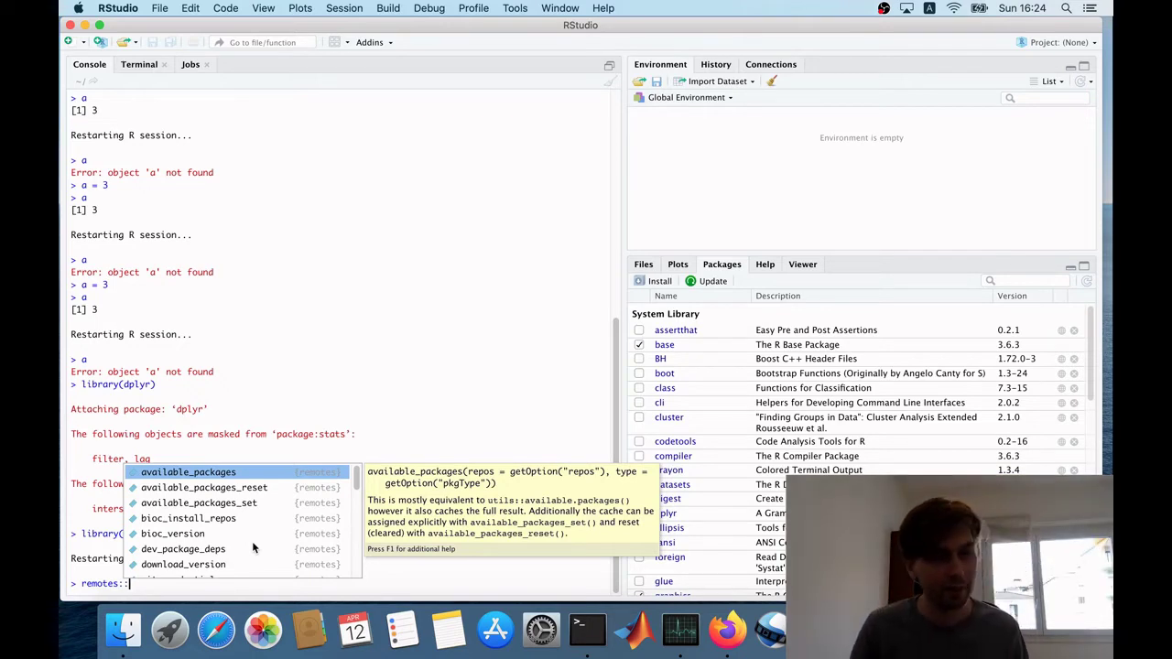
key("Down")
key("Down")
key("Down")
key("Down")
key("Down")
key("Down")
key("Down")
key("Down")
key("Down")
key("Down")
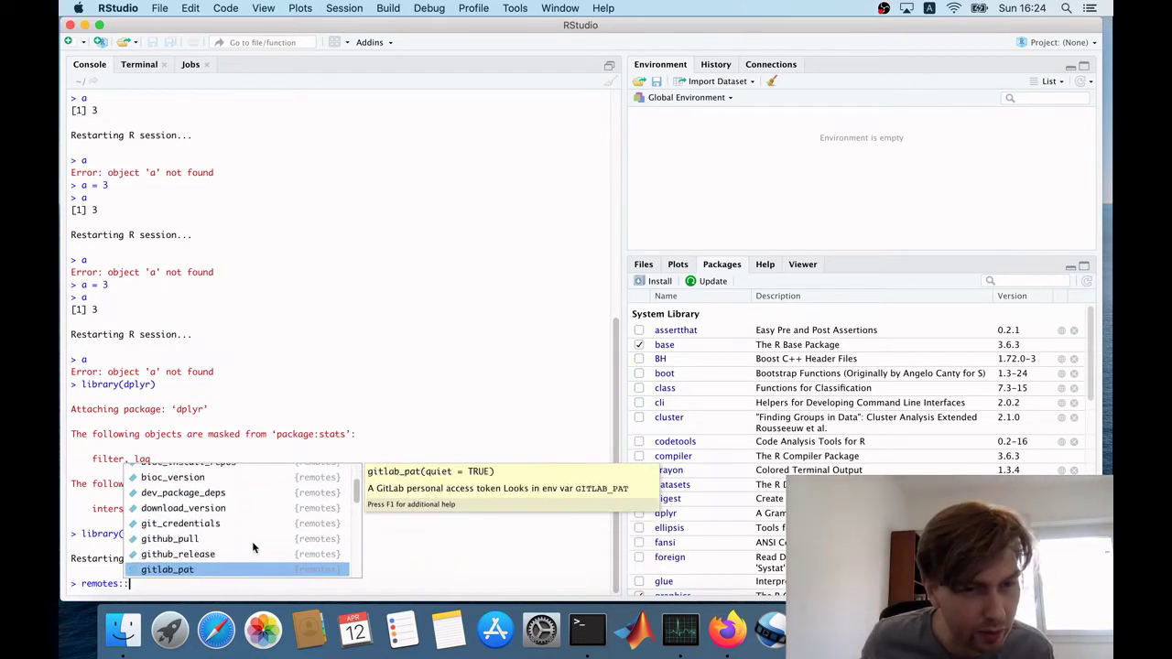
key("Down")
key("Down")
key("Down")
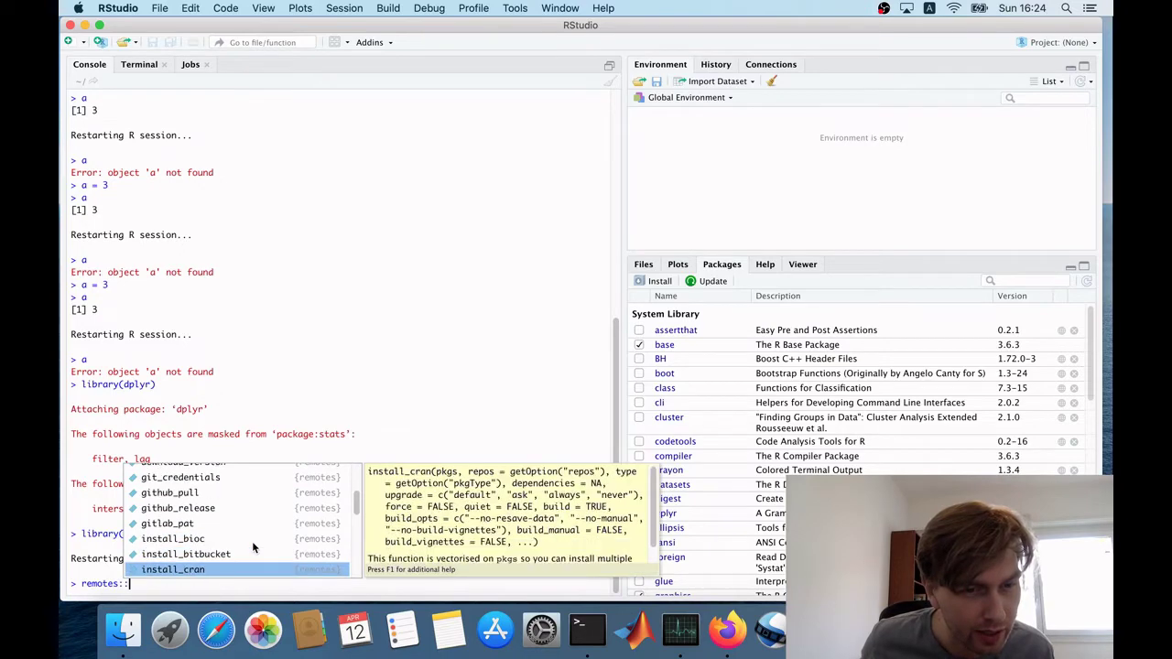
key("Down")
key("Down")
key("Down")
key("Down")
key("Down")
key("Up")
key("Return")
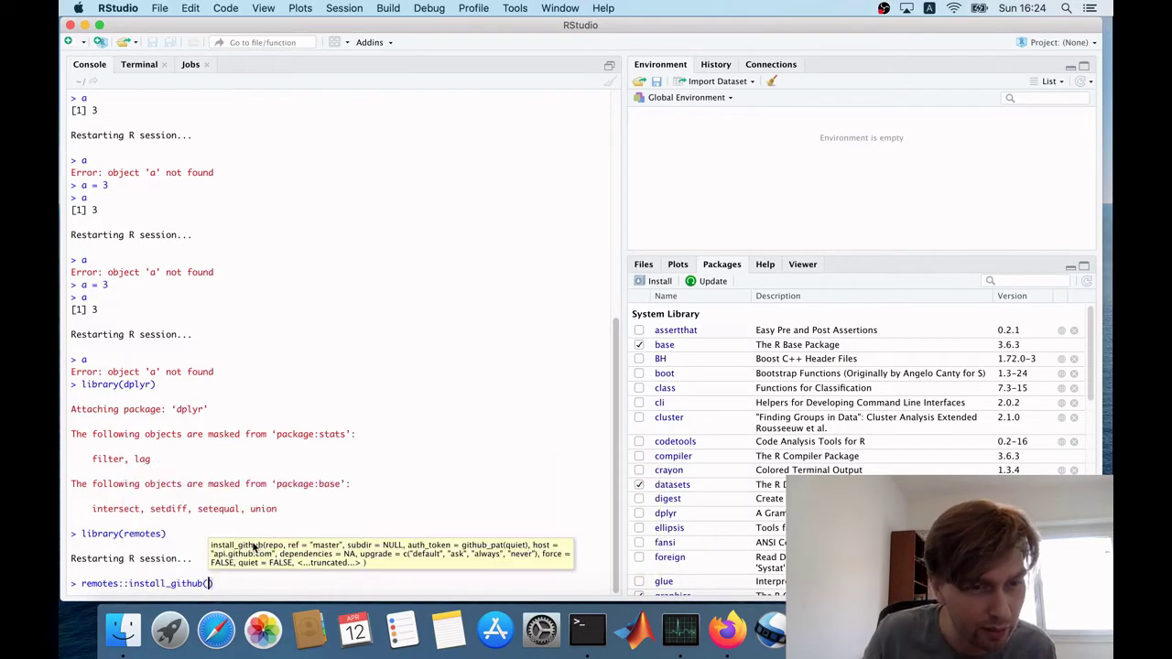
Enter the author's EasyMMD GitHub repository as the quoted argument of install_github and run the command.
type("\"")
type("Anthony")
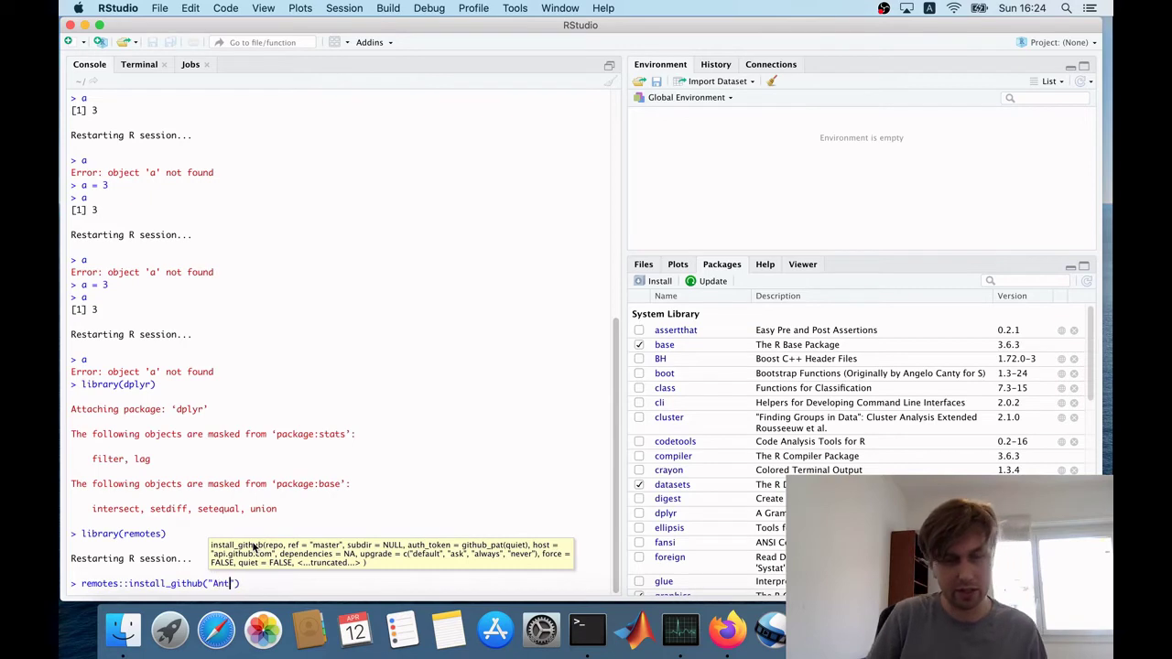
type("Ebert/Ea")
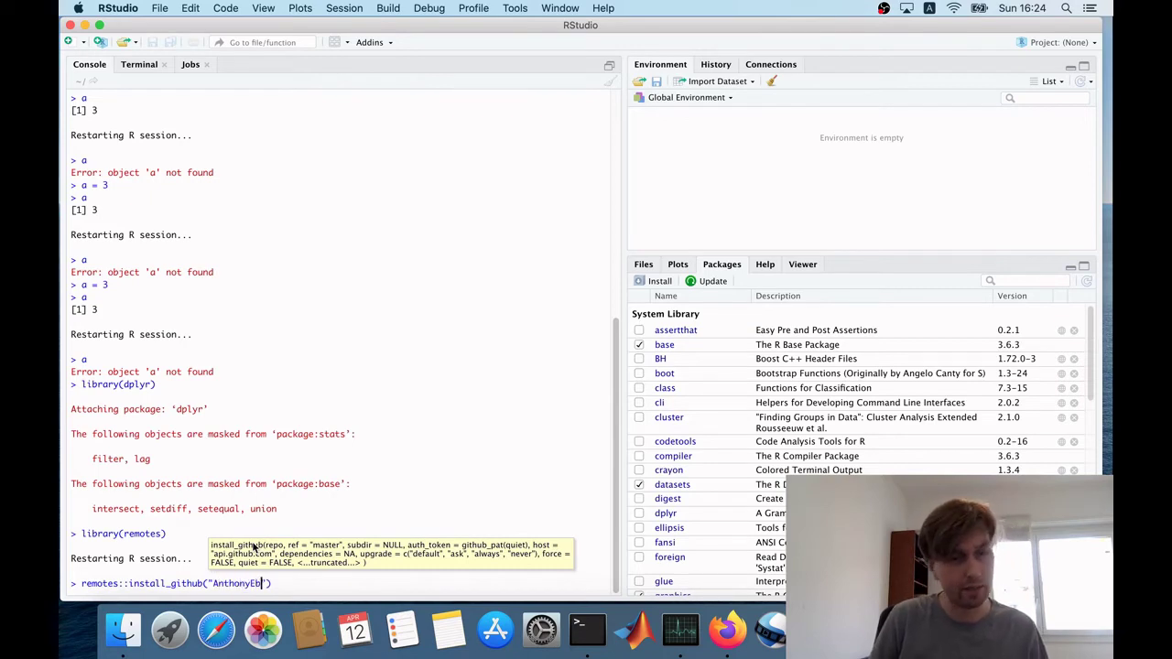
type("sy")
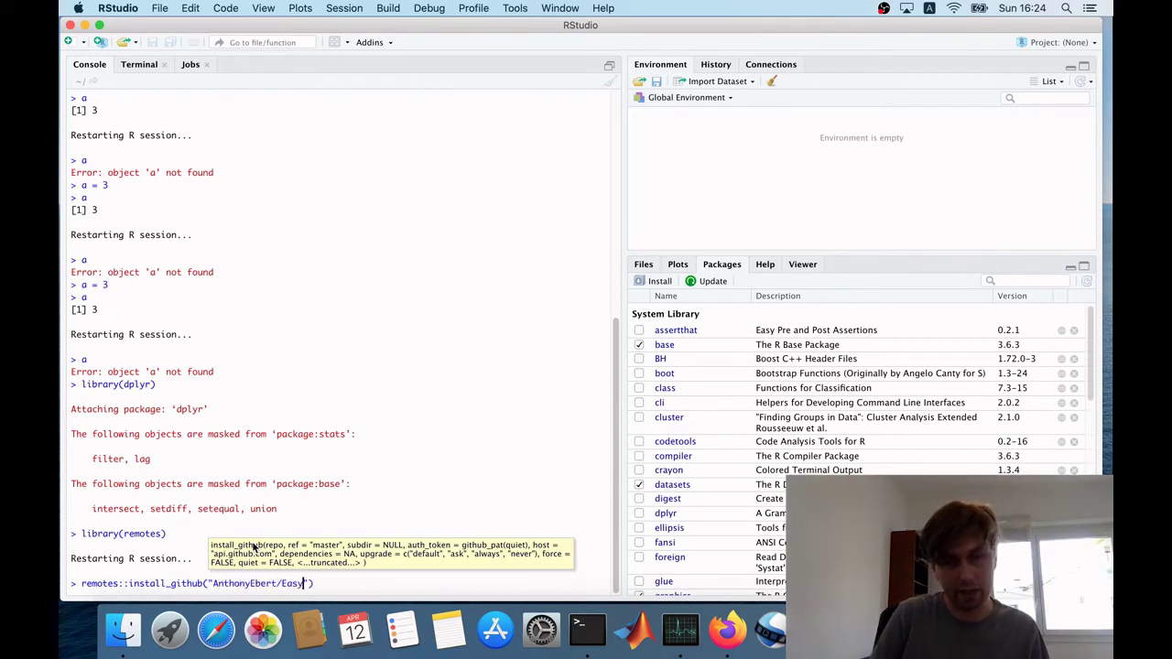
type("MMD")
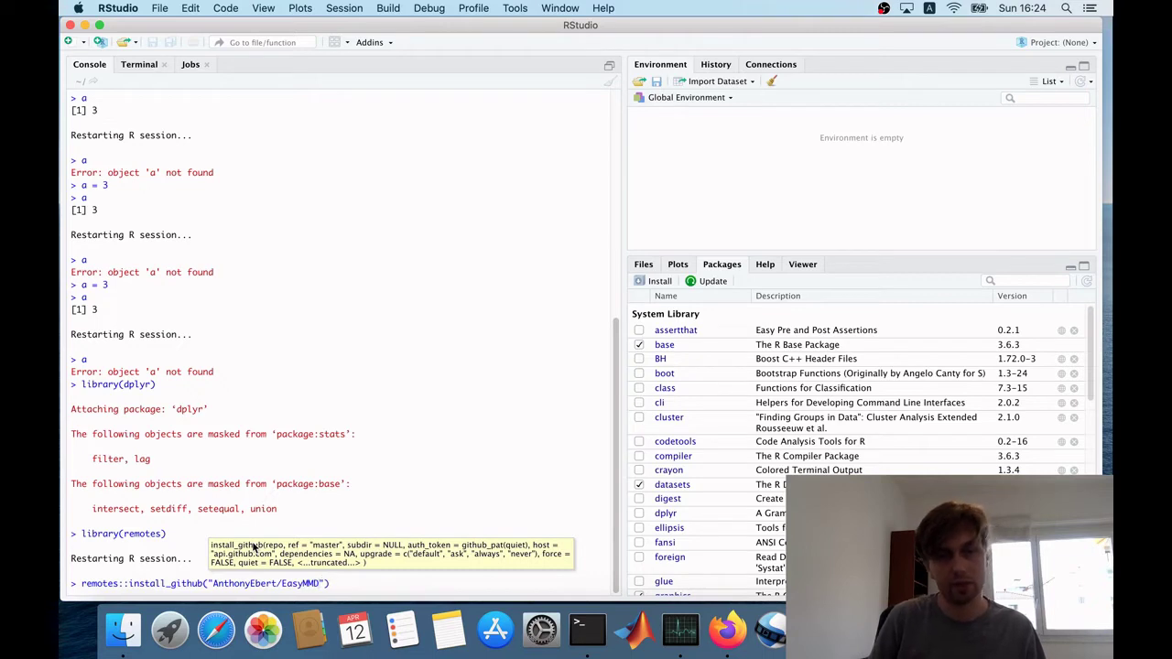
key("End")
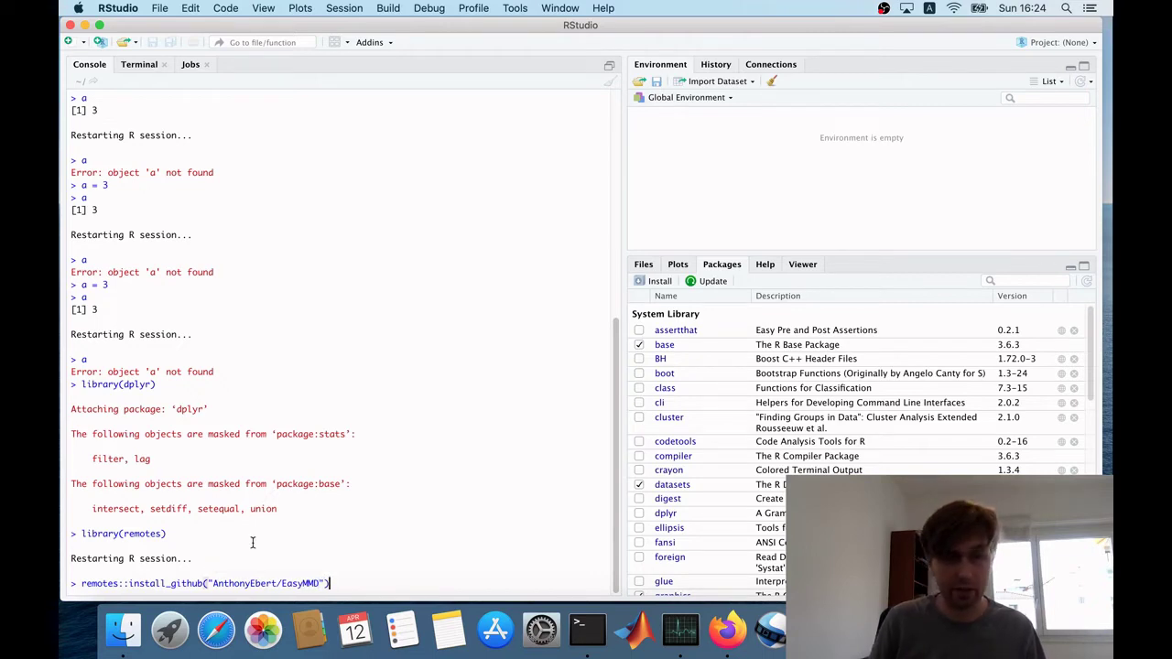
key("Return")
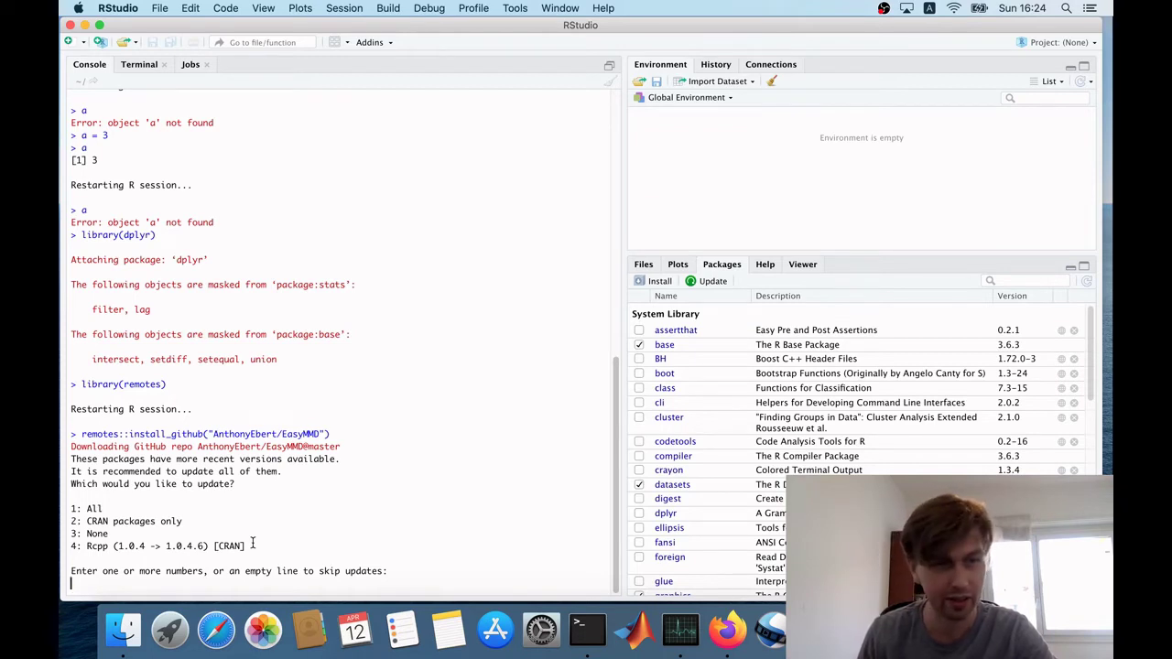
Choose option 2 to update CRAN packages only, and answer no to installing Rcpp from sources.
type("2")
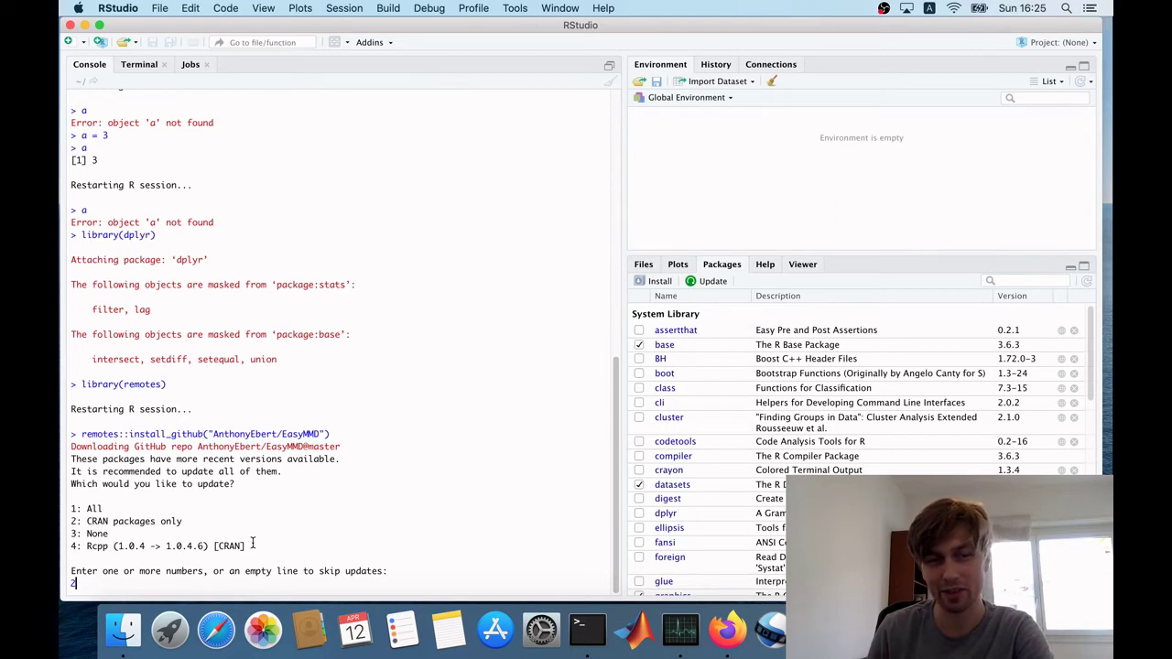
key("Return")
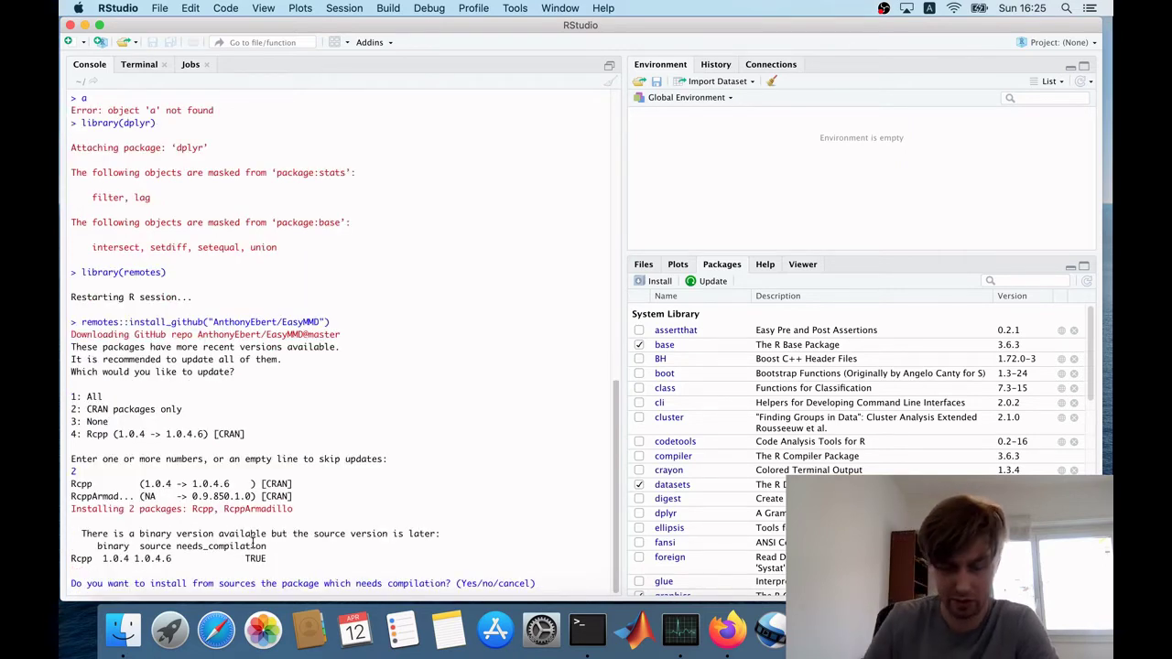
type("o")
key("Return")
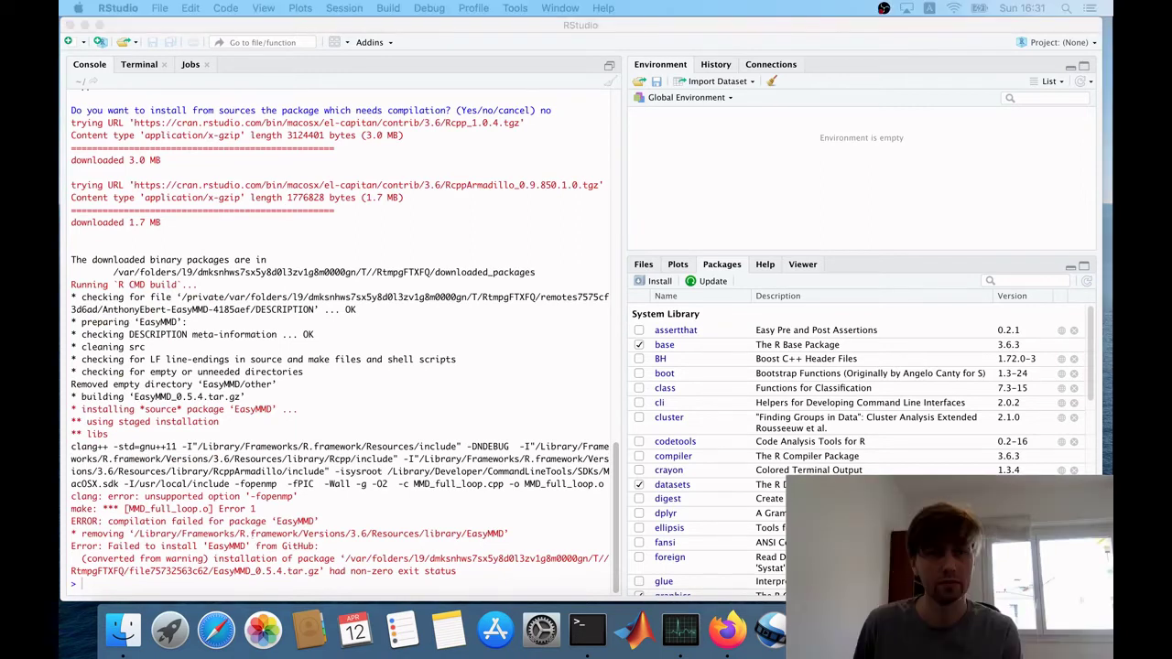
Switch to Chrome and search Google for "r tools mac github".
left_click(476, 413)
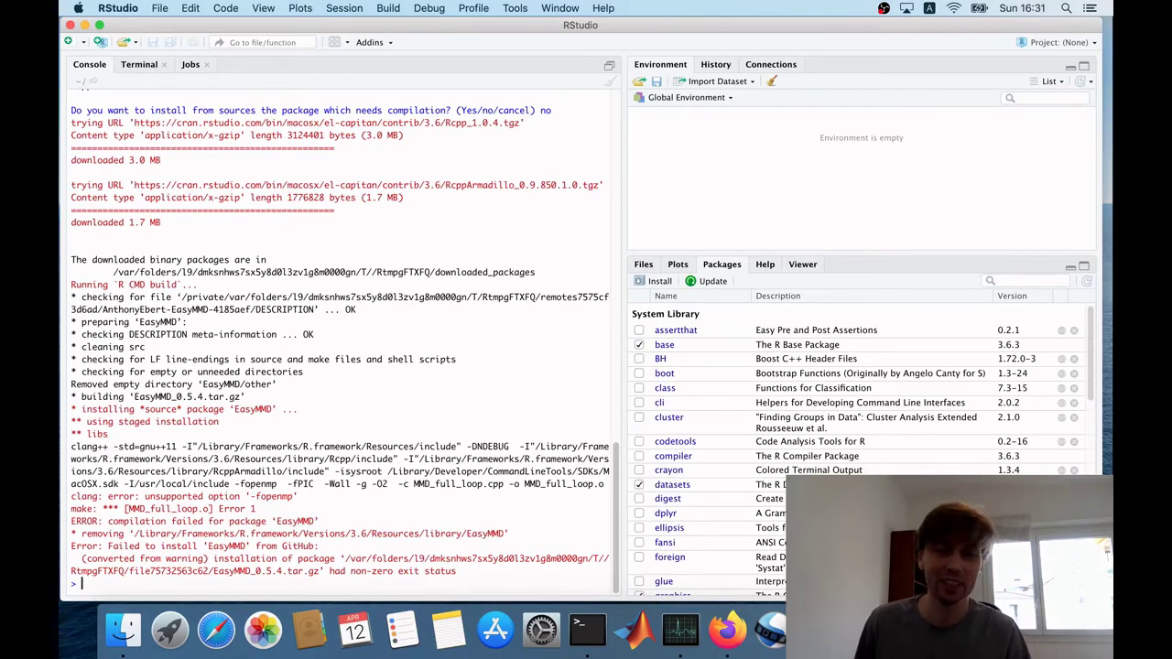
key("super+Tab")
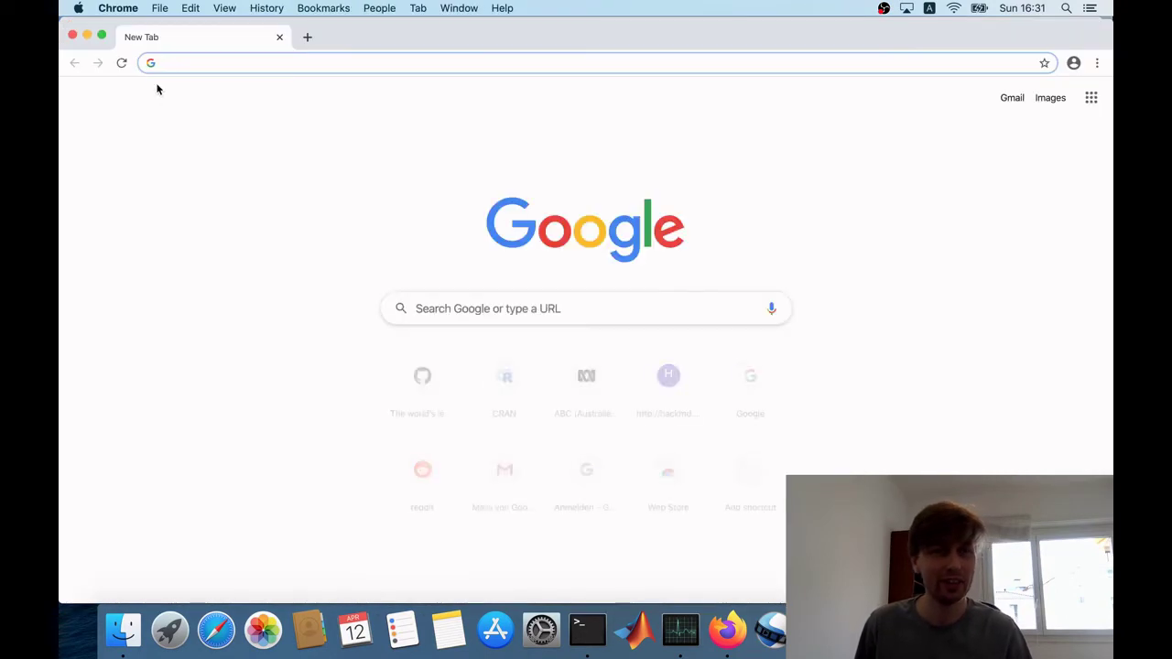
type("r ")
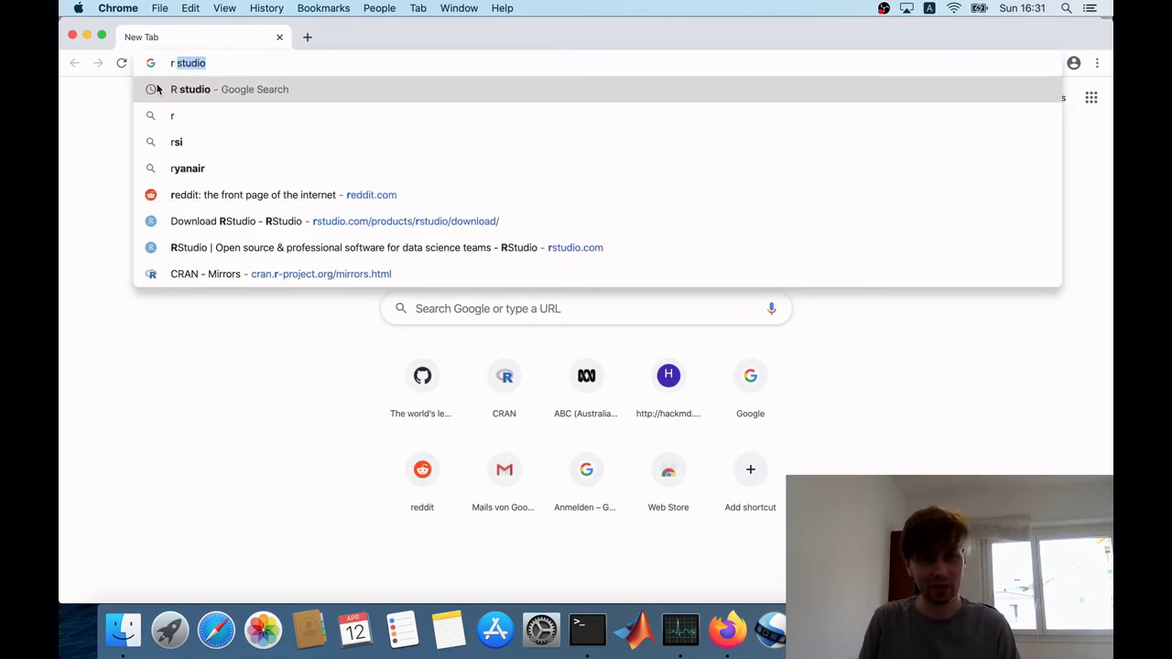
type("tools")
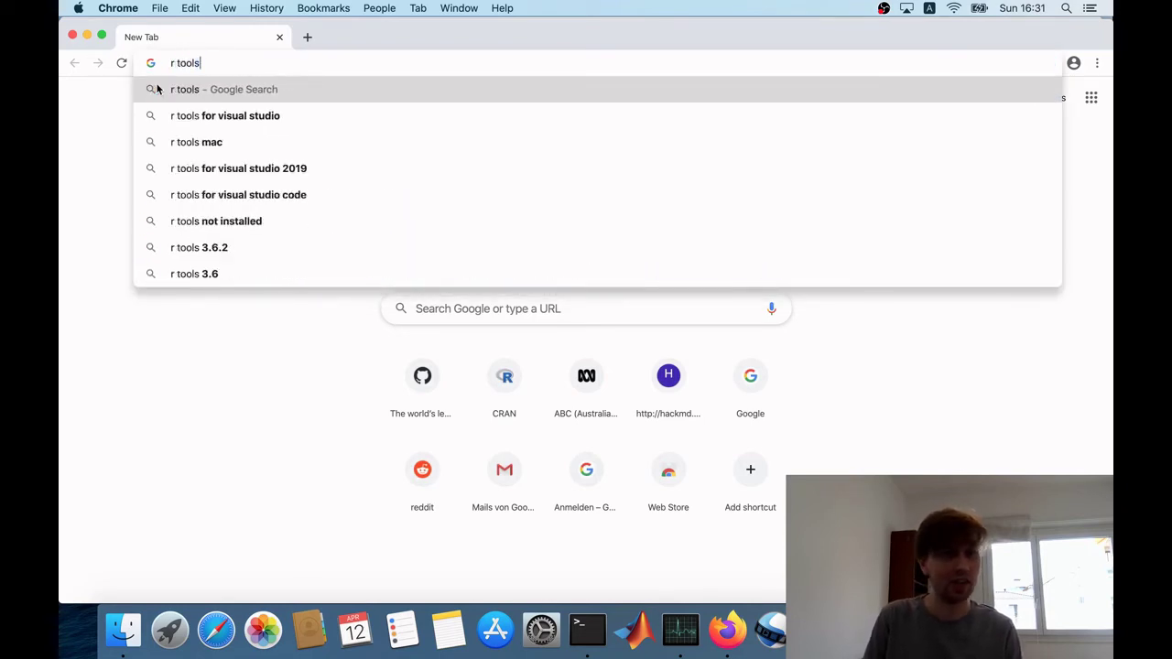
type(" mac")
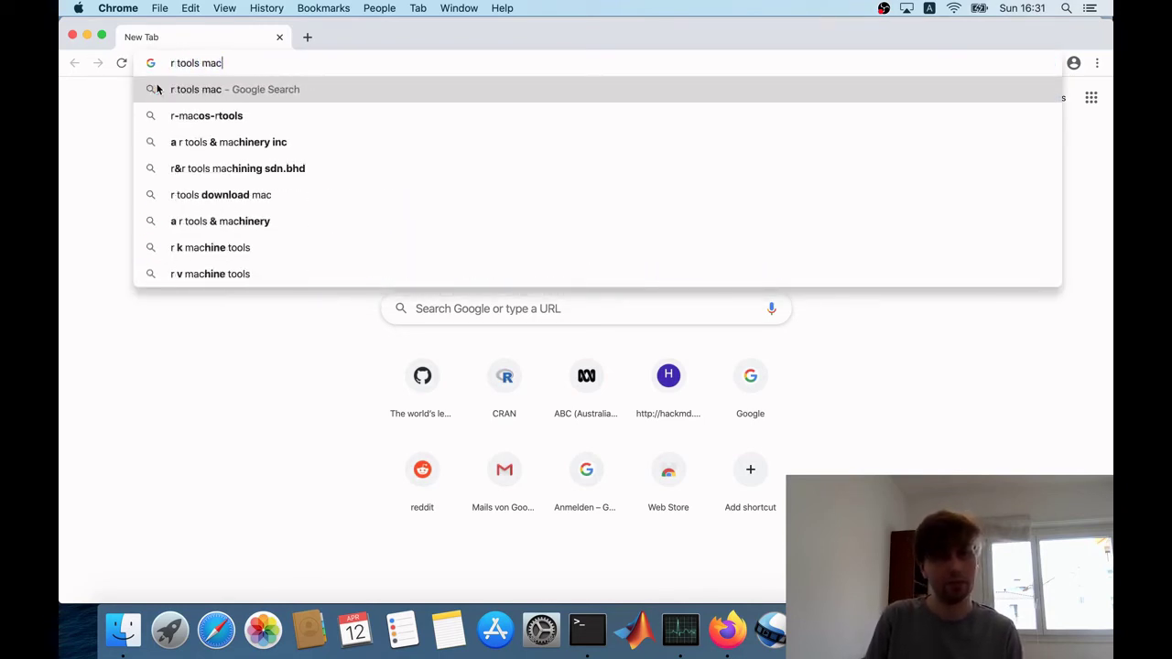
type(" github")
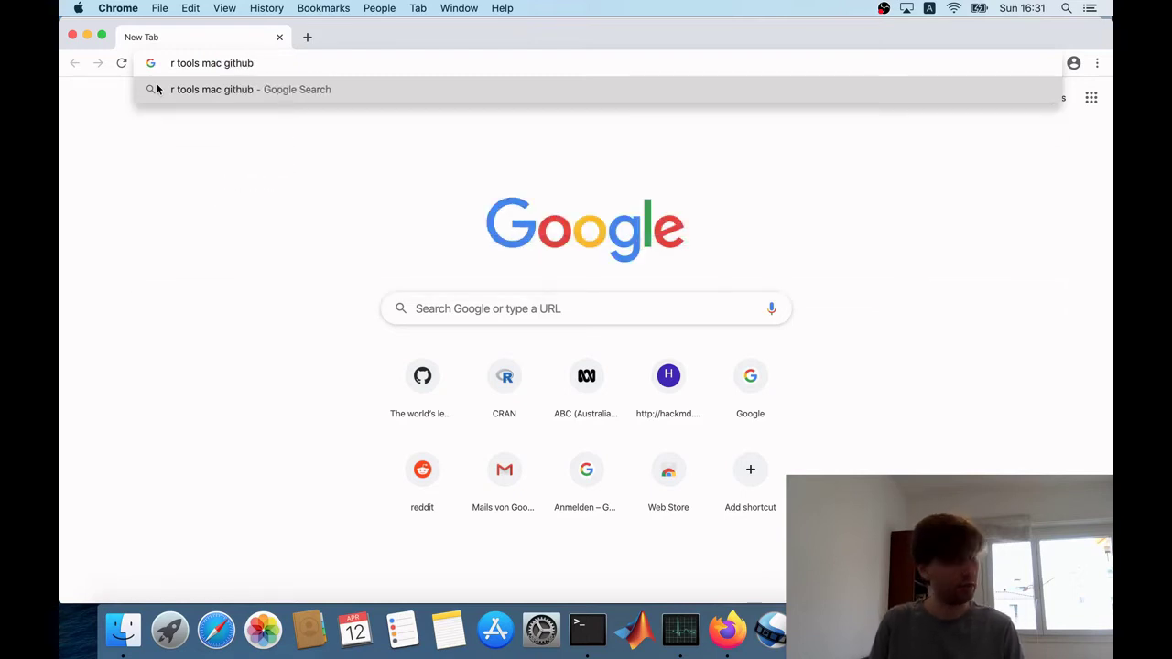
key("Return")
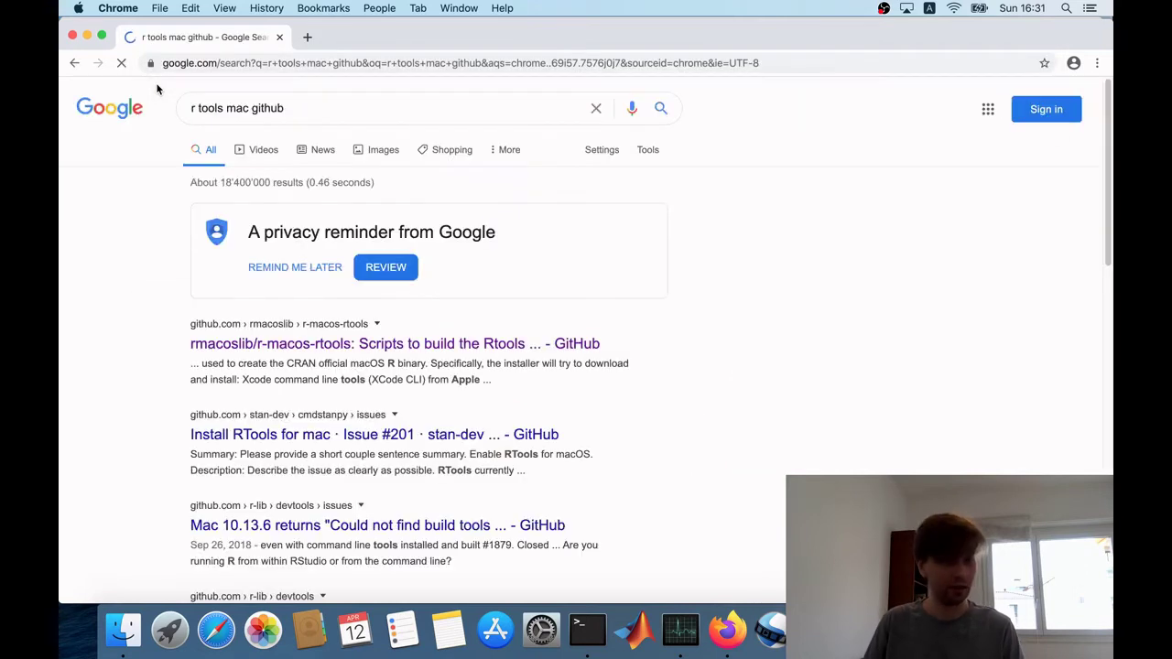
Open the rmacoslib/r-macos-rtools repository from the search results and follow its README to the release page.
left_click(346, 347)
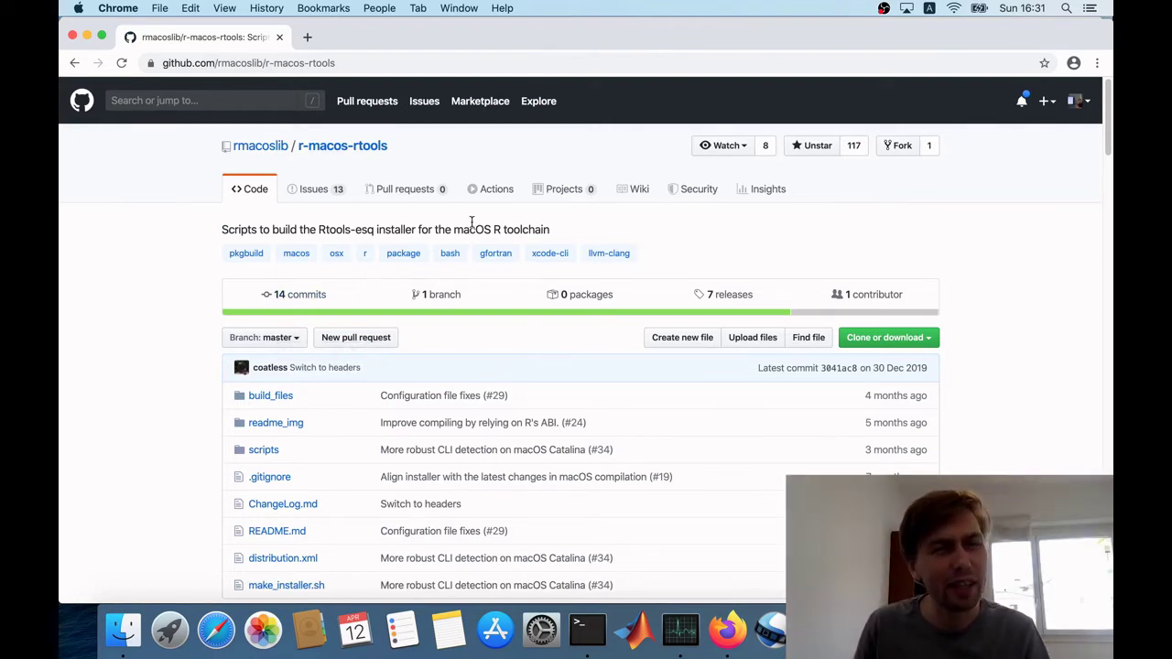
scroll(491, 448, "down", 10)
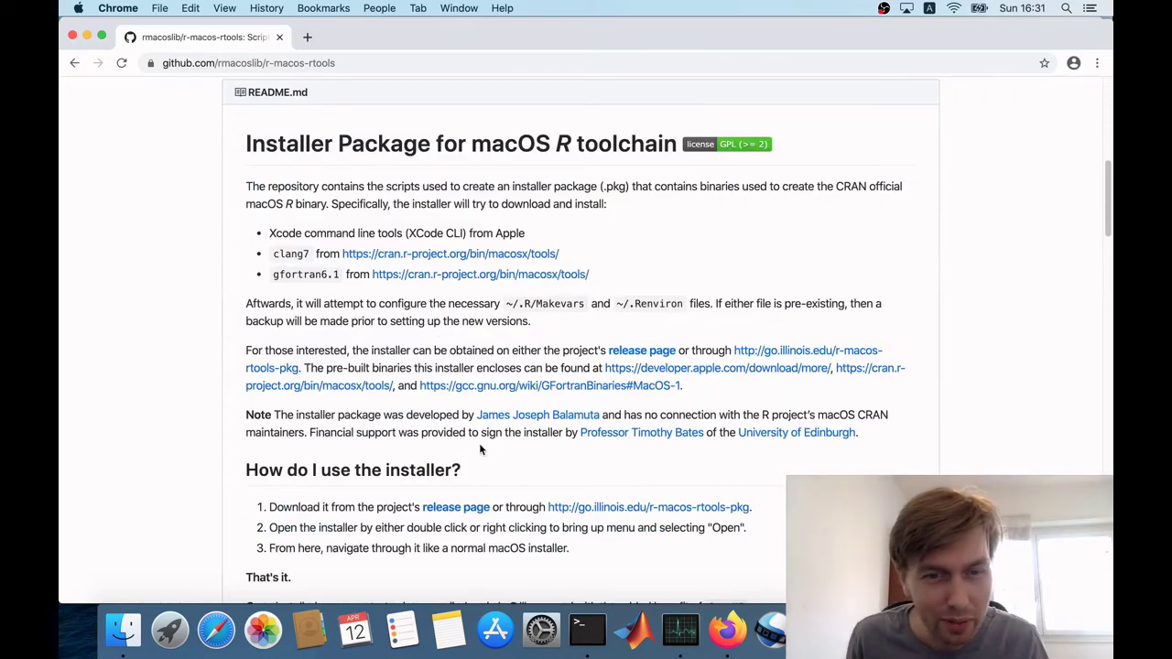
scroll(570, 515, "down", 1)
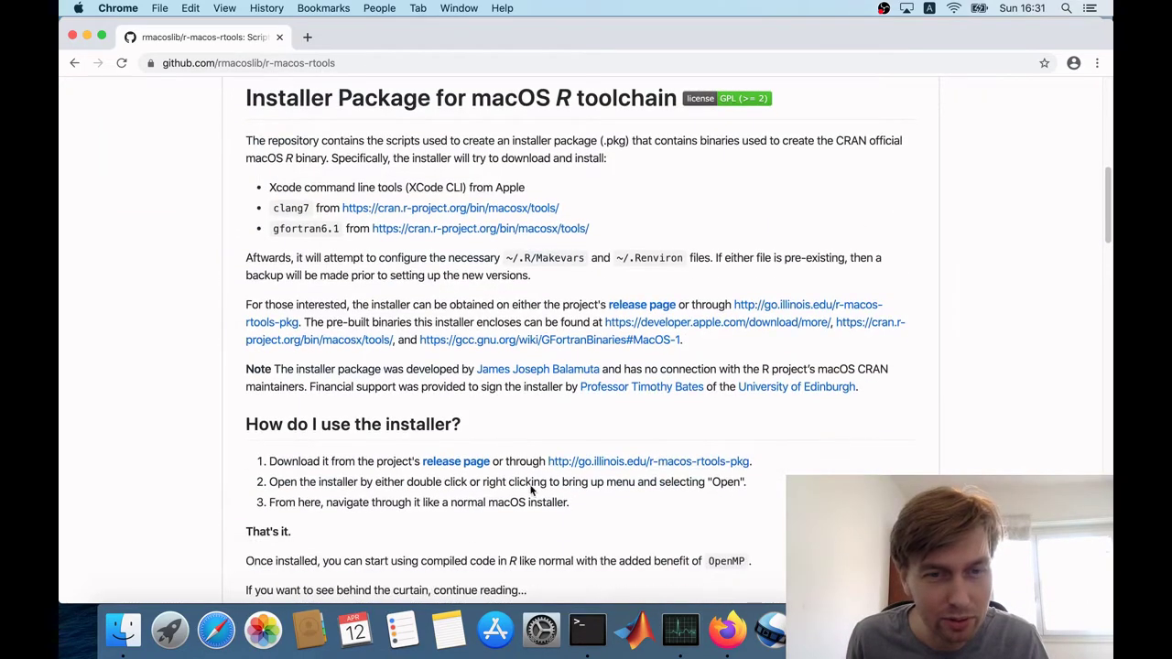
left_click(455, 462)
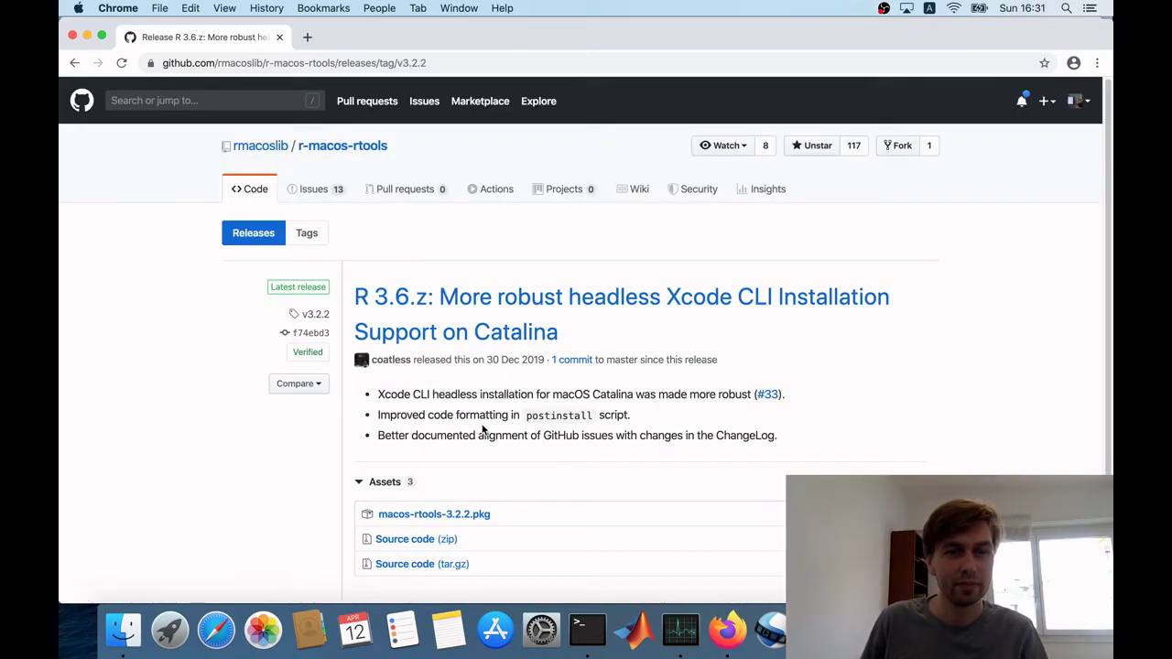
Download macos-rtools-3.2.2.pkg from the release assets and try to open the package.
scroll(538, 471, "down", 2)
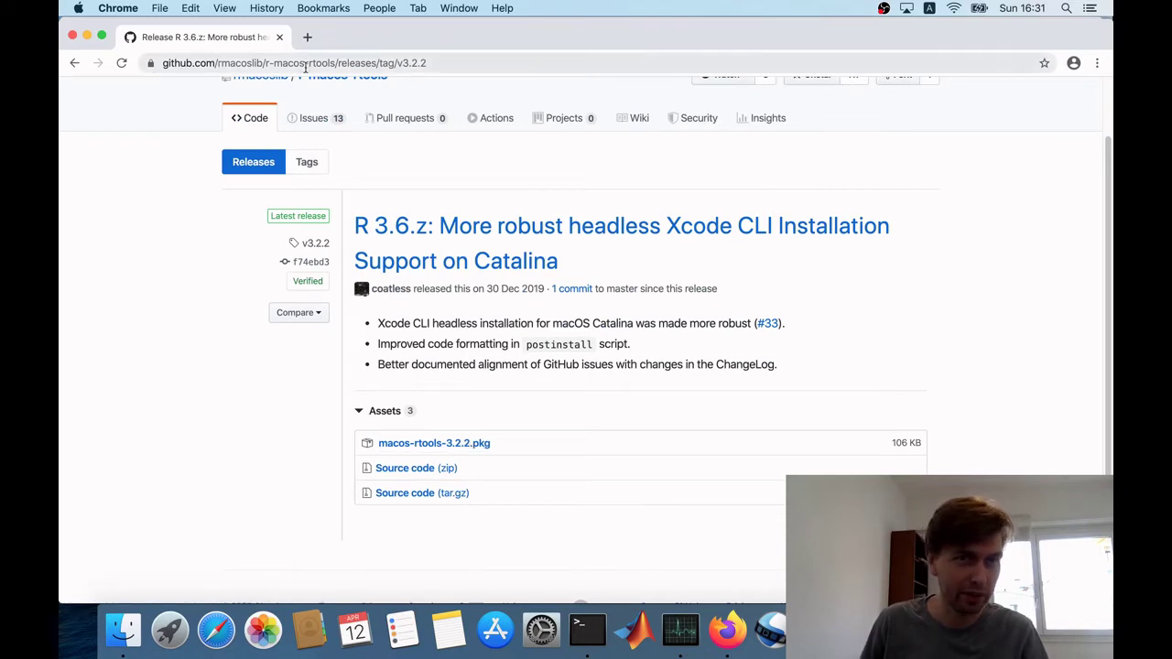
left_click(467, 445)
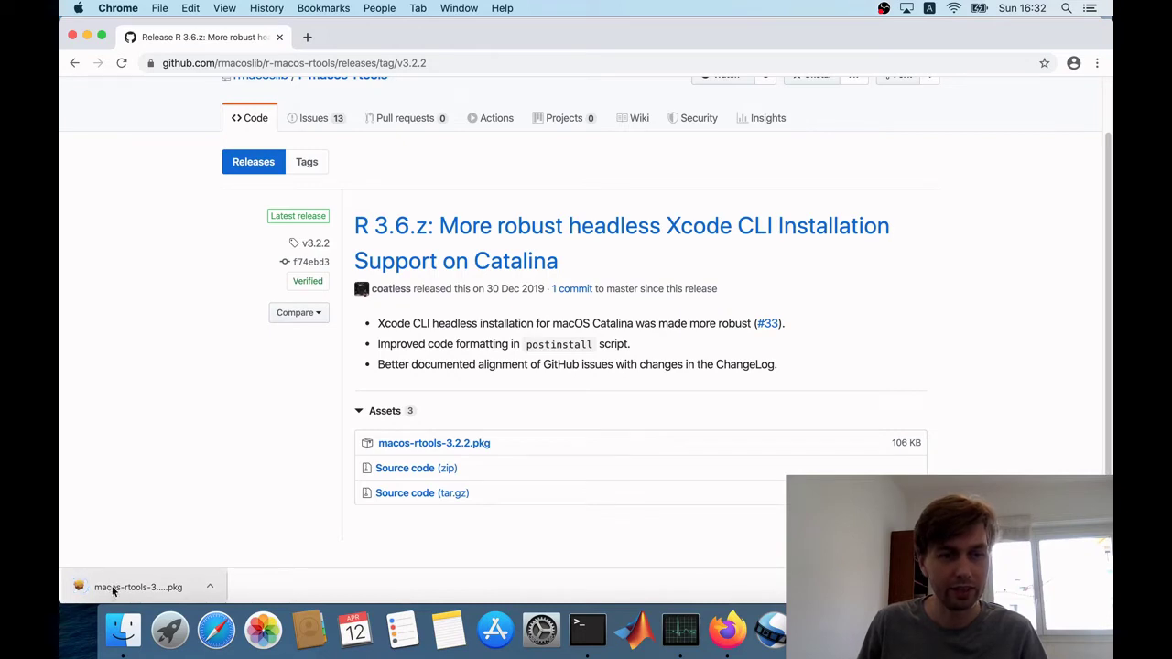
left_click(113, 589)
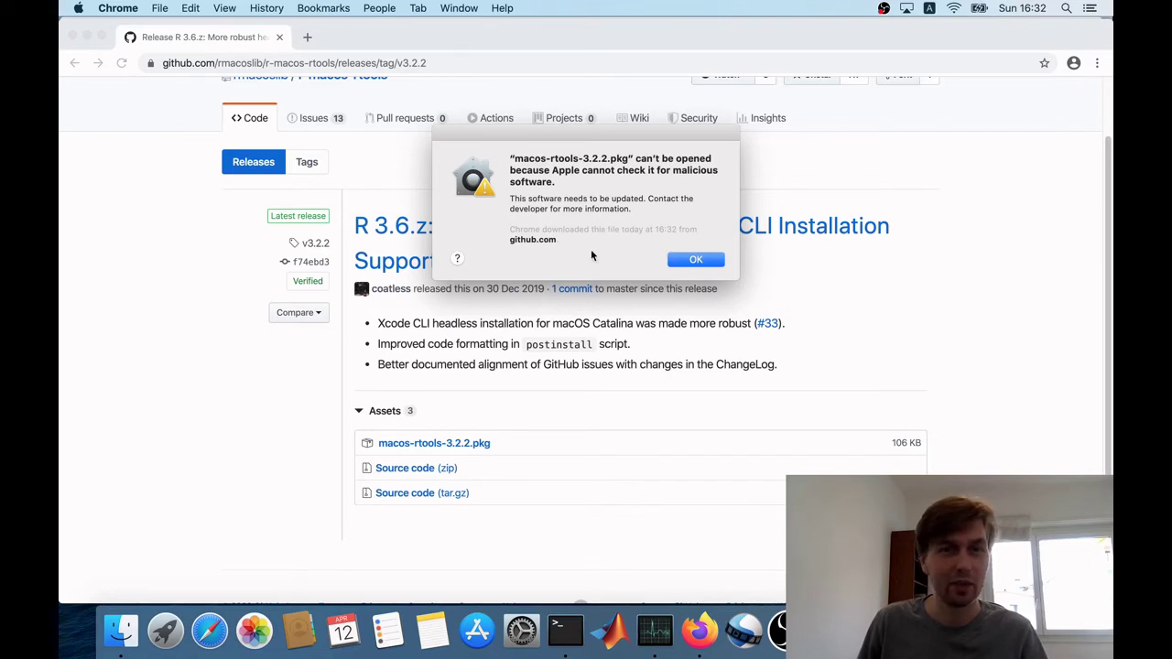
left_click(699, 261)
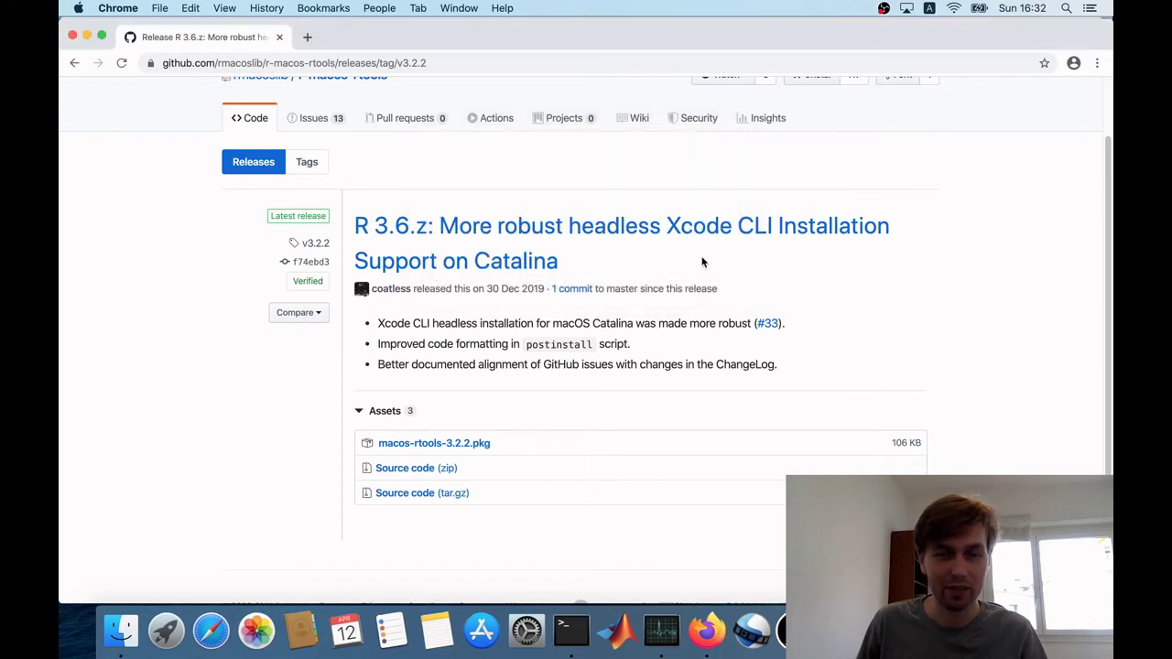
Switch to System Preferences and unlock the Security & Privacy settings for changes.
left_click(540, 628)
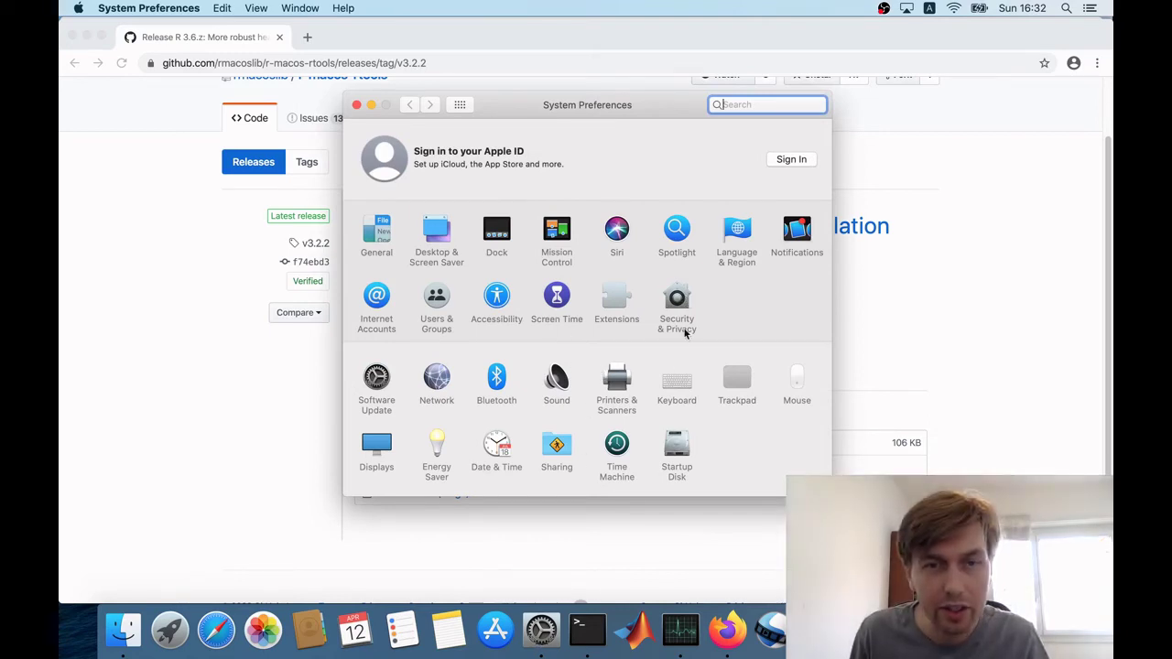
left_click(679, 320)
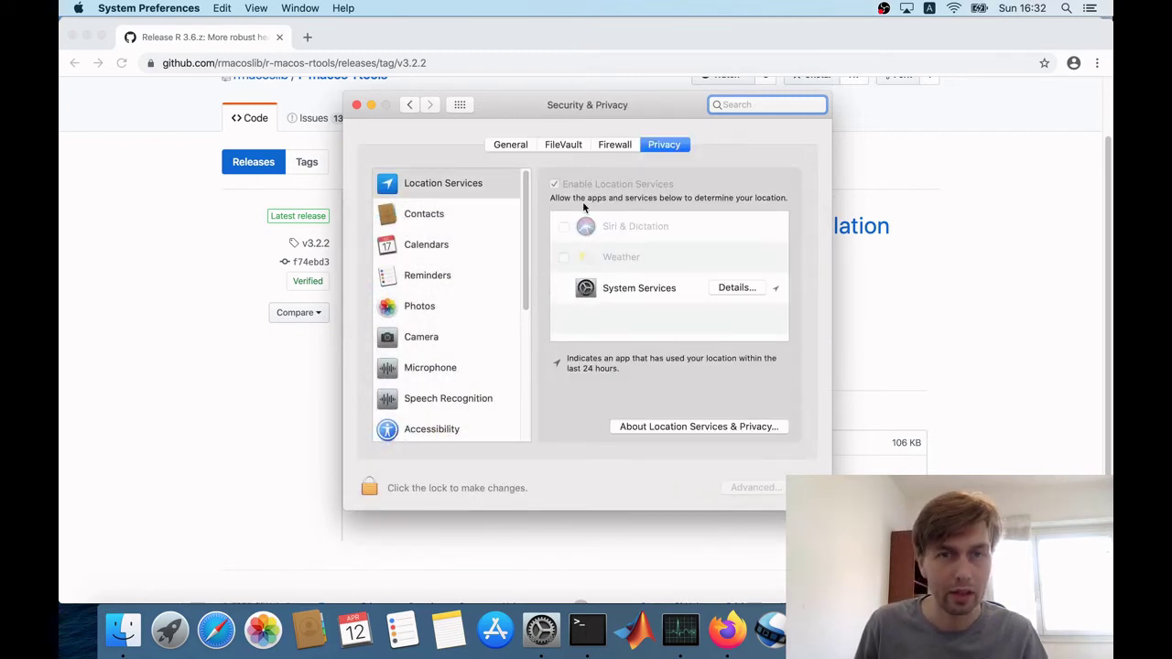
left_click(365, 486)
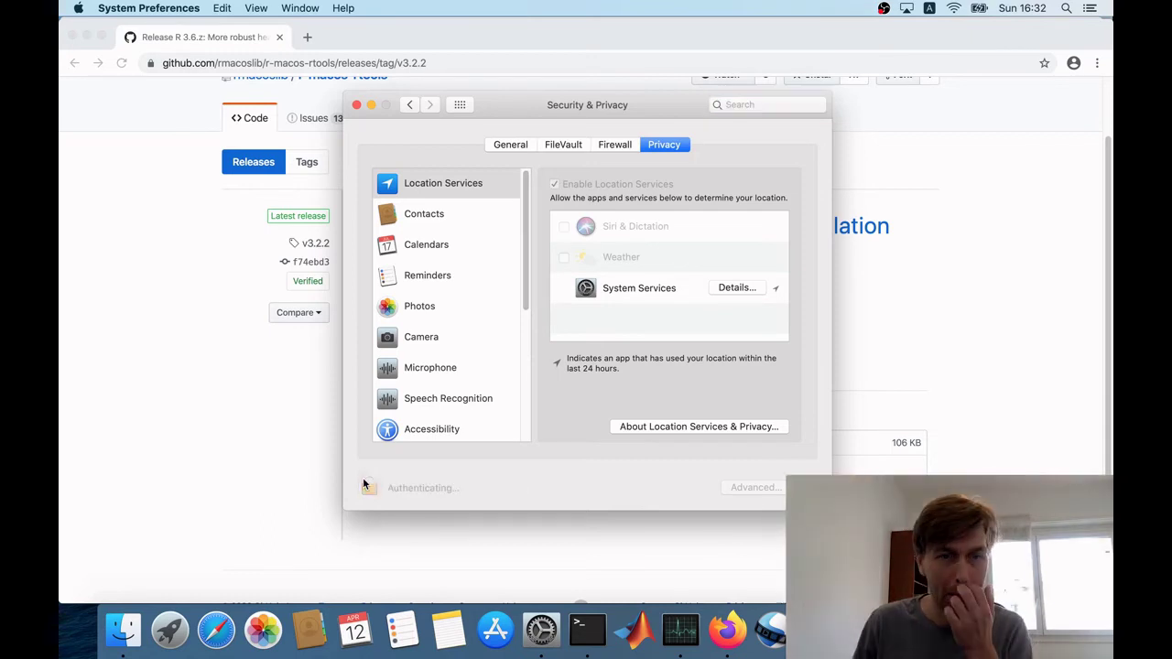
left_click(600, 495)
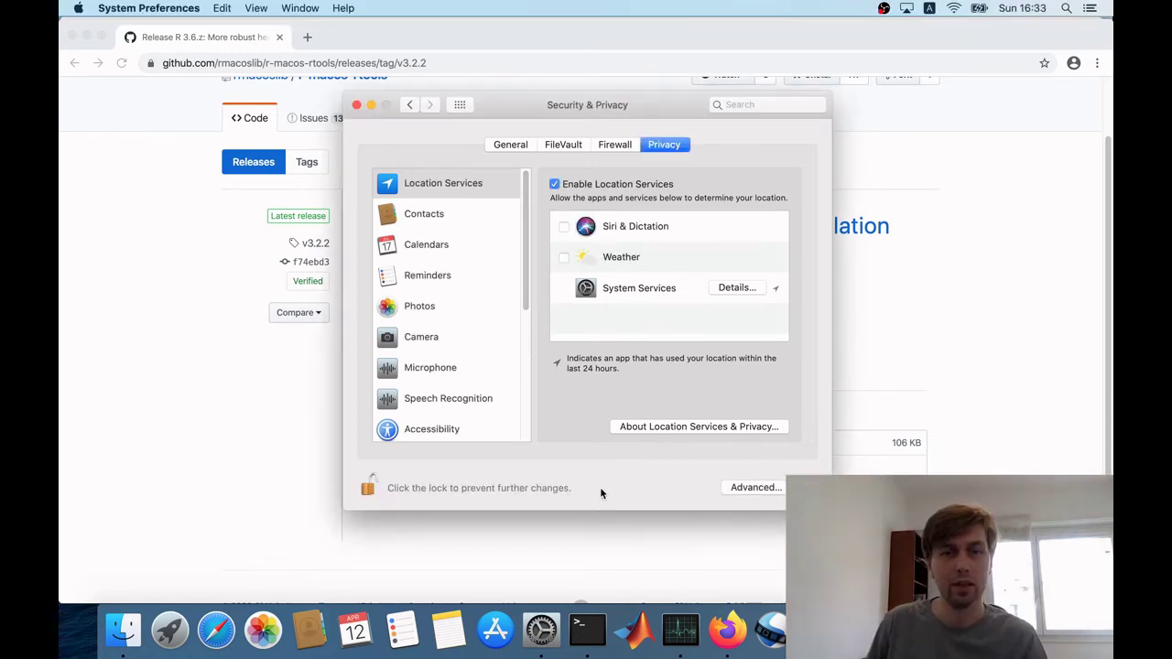
Allow the blocked macos-rtools-3.2.2.pkg to open anyway in the general security settings and launch its installer.
left_click(525, 147)
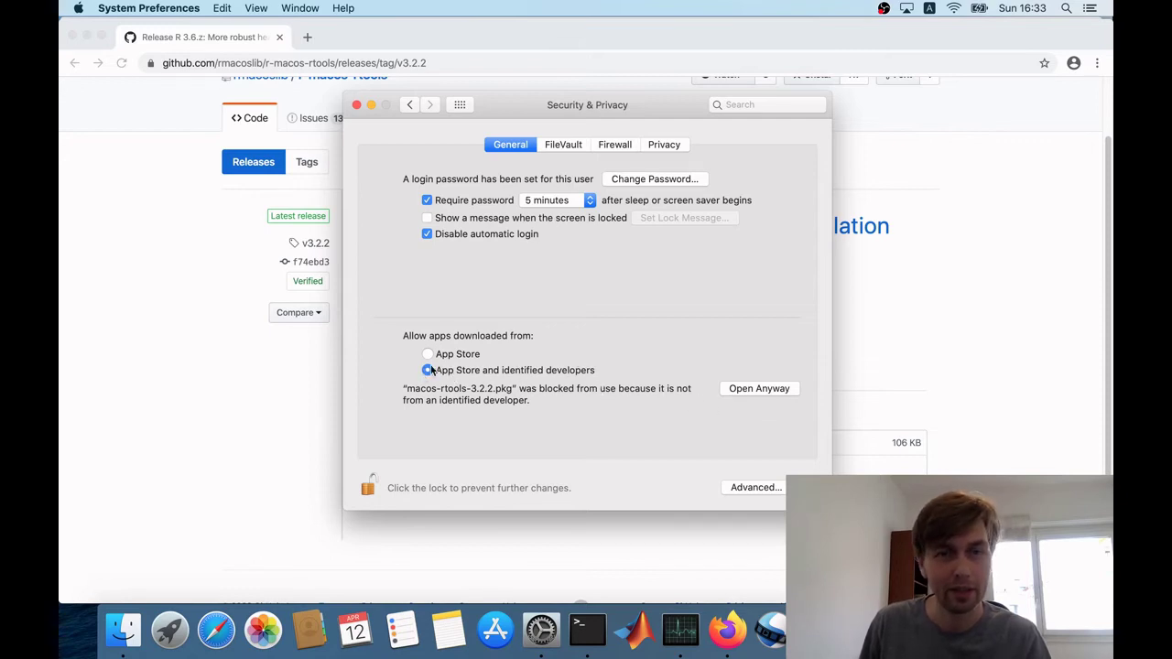
left_click(734, 391)
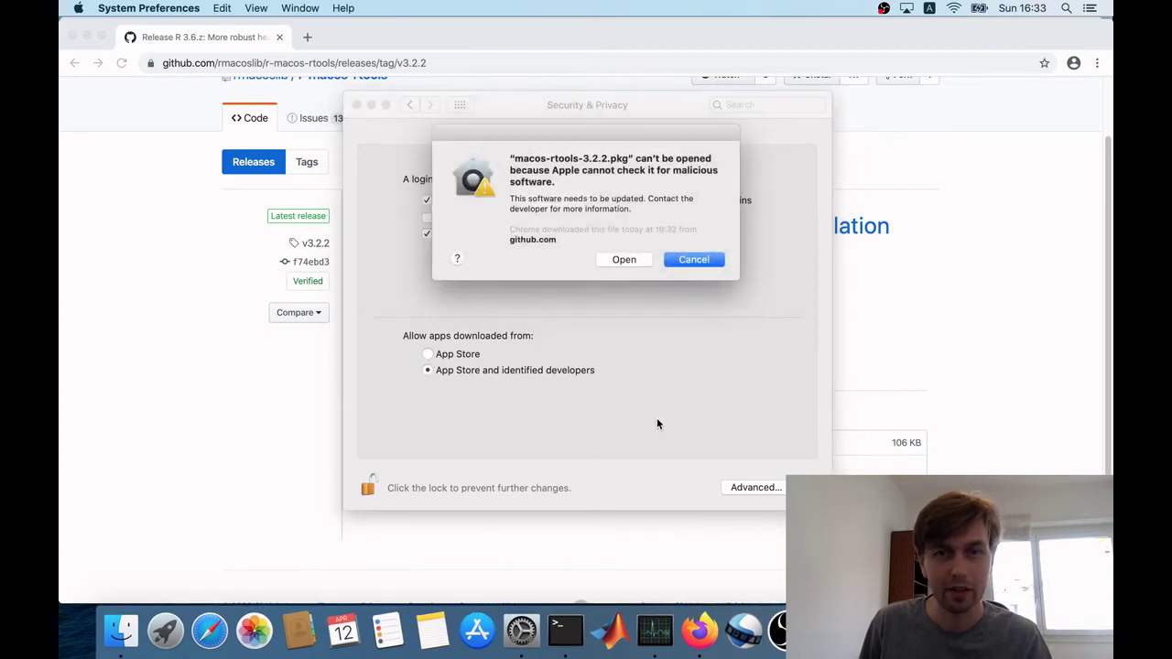
left_click(622, 260)
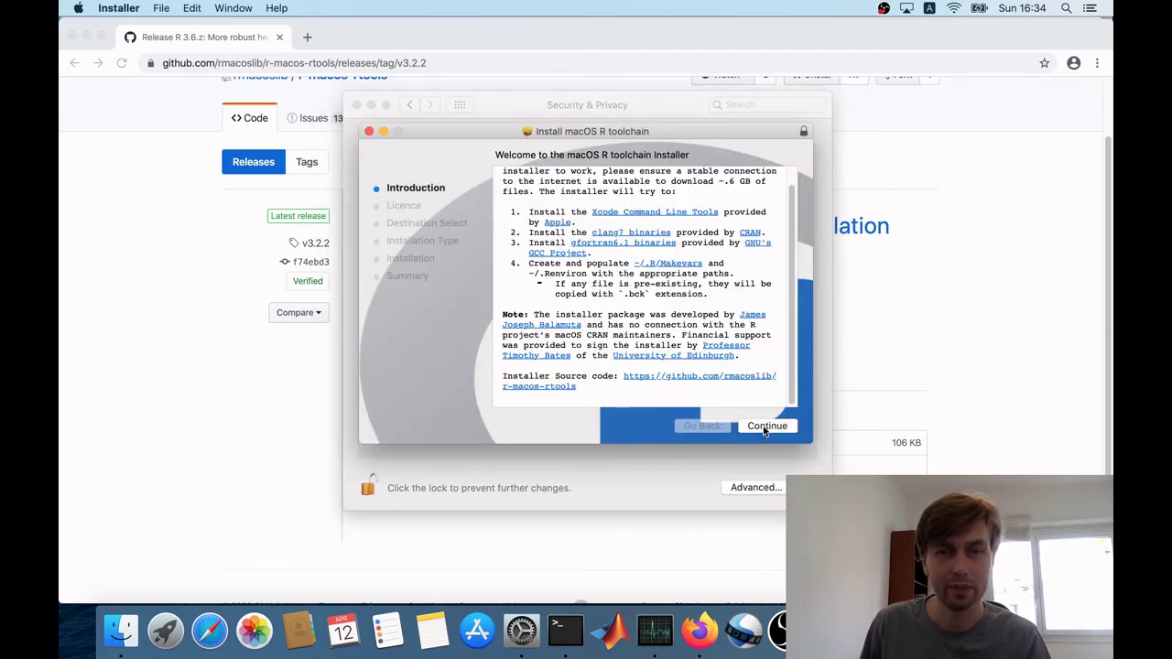
Accept the licence agreement in the macOS R toolchain installer and start the installation.
left_click(766, 427)
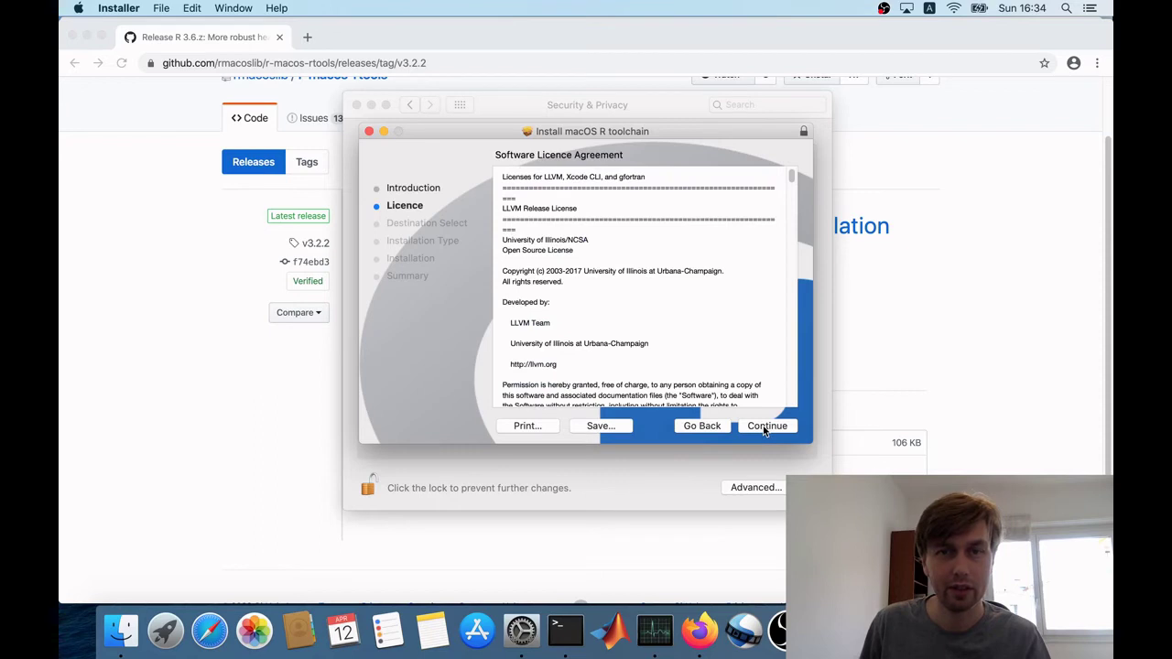
left_click(765, 427)
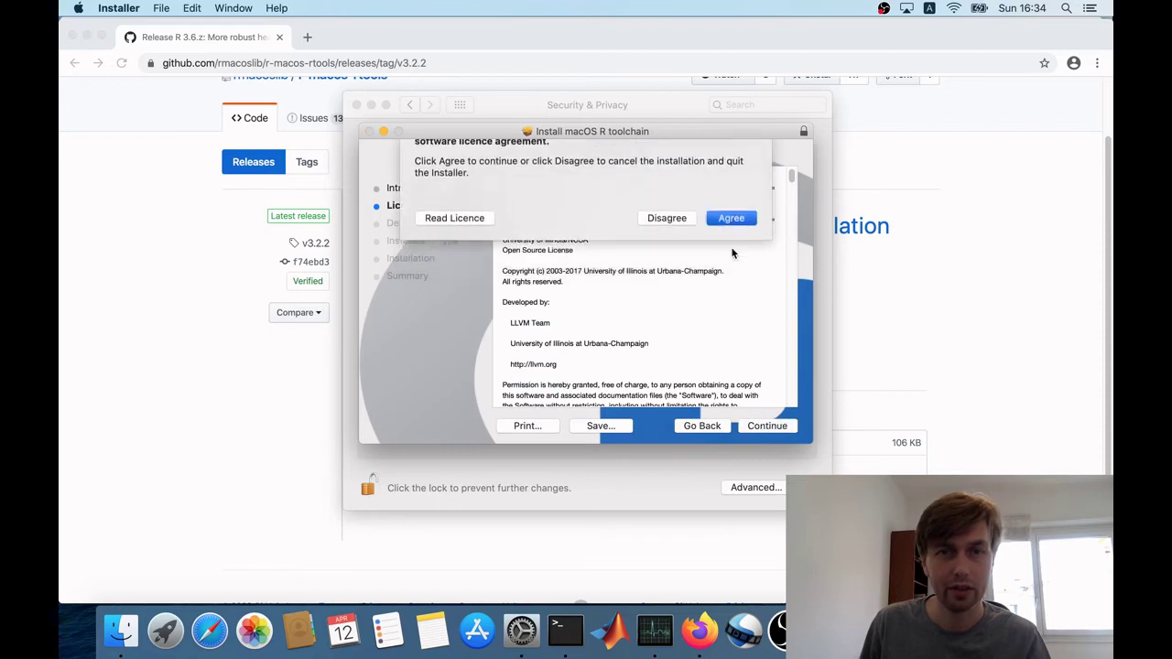
key("Return")
left_click(774, 426)
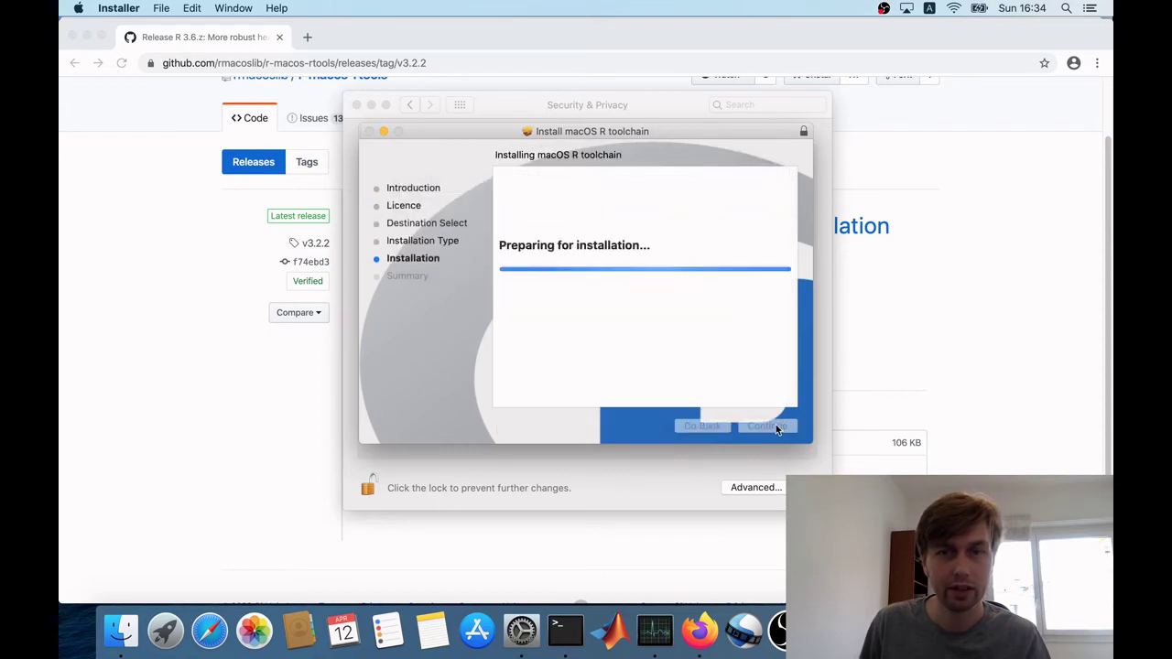
left_click(531, 349)
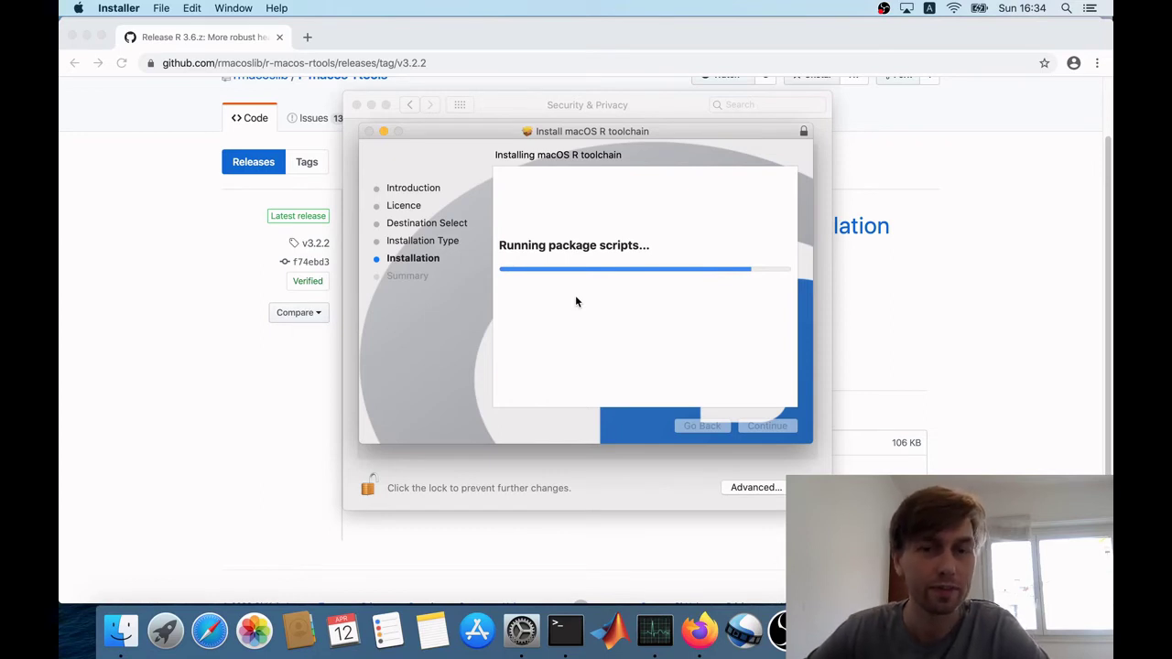
Close Security & Privacy, then finish the toolchain installer and move its package to the Bin.
left_click(366, 105)
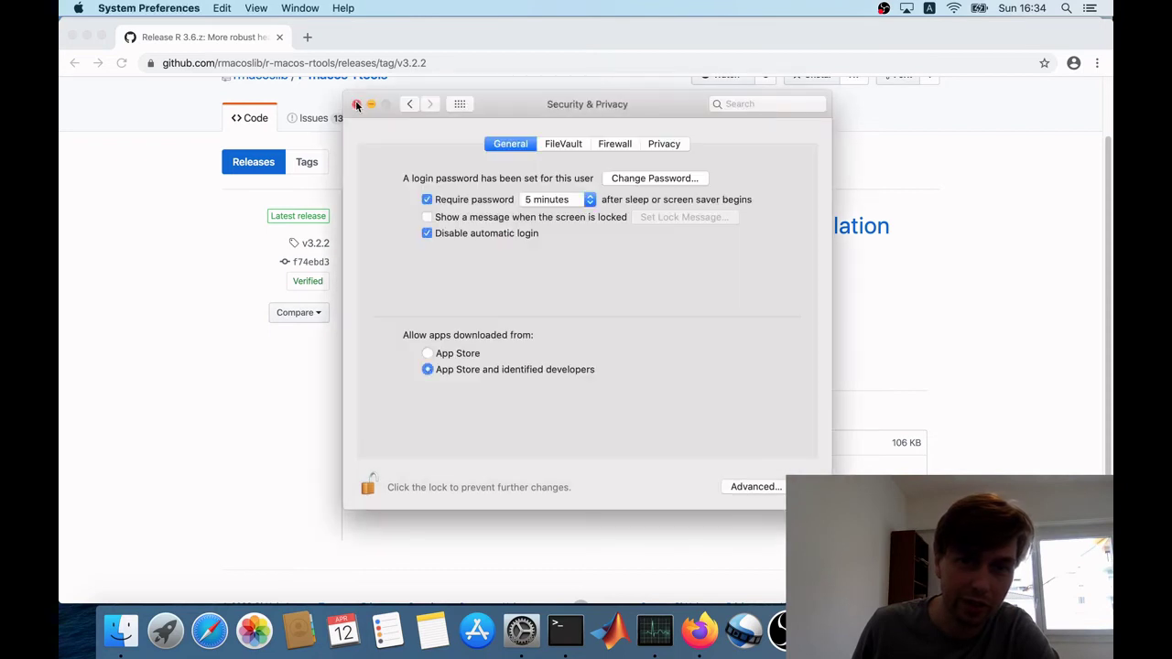
left_click(356, 105)
left_click(484, 129)
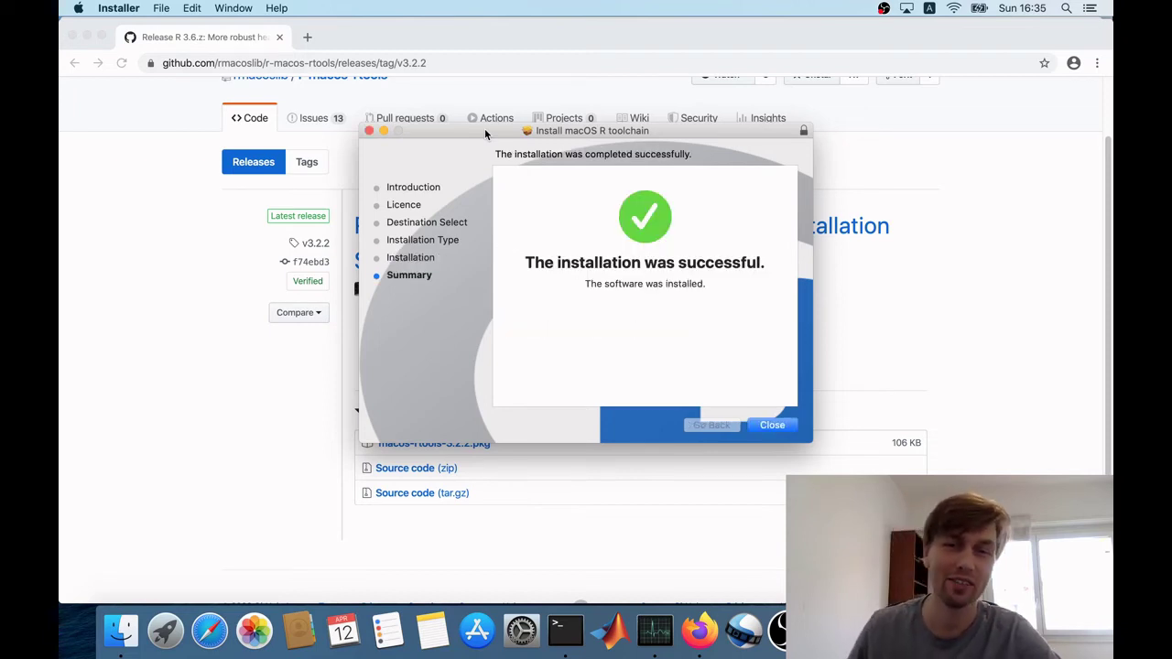
left_click(768, 425)
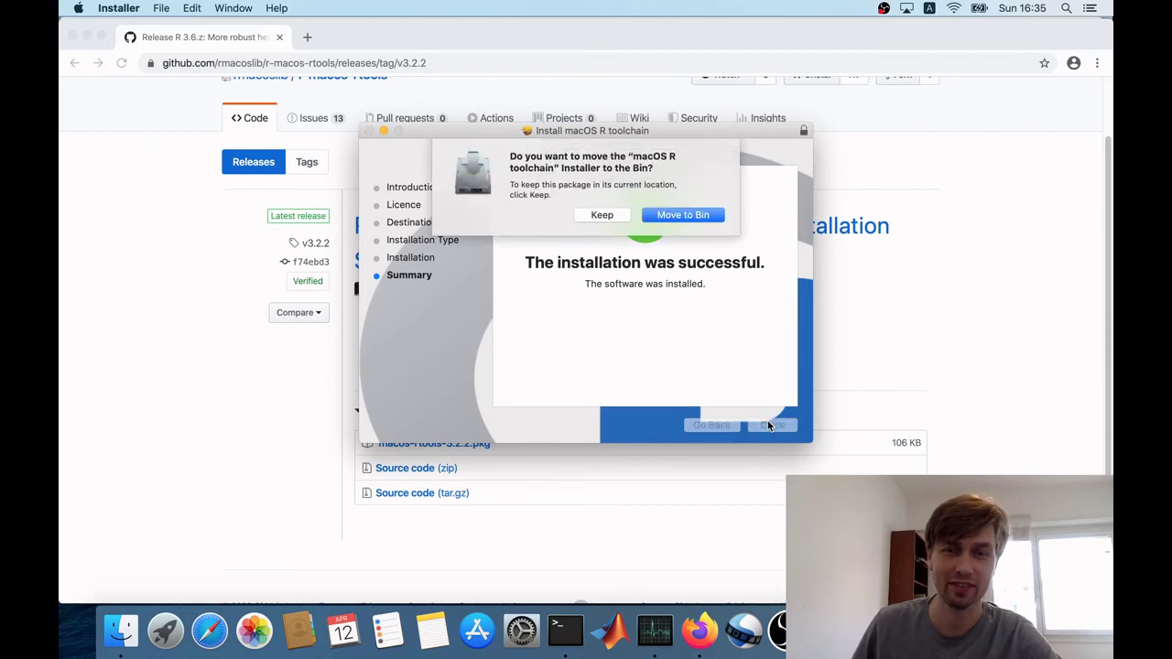
left_click(685, 216)
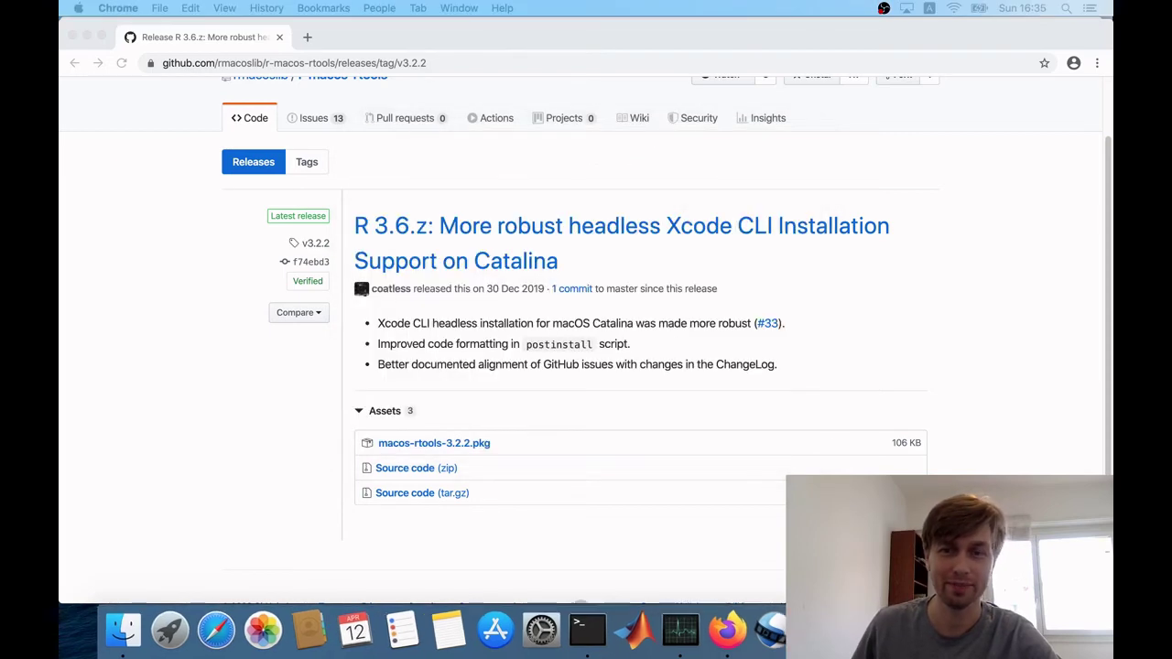
Switch to RStudio and rerun the EasyMMD GitHub installation in a restarted R session, choosing option 2 to update CRAN packages only.
key("super+Tab")
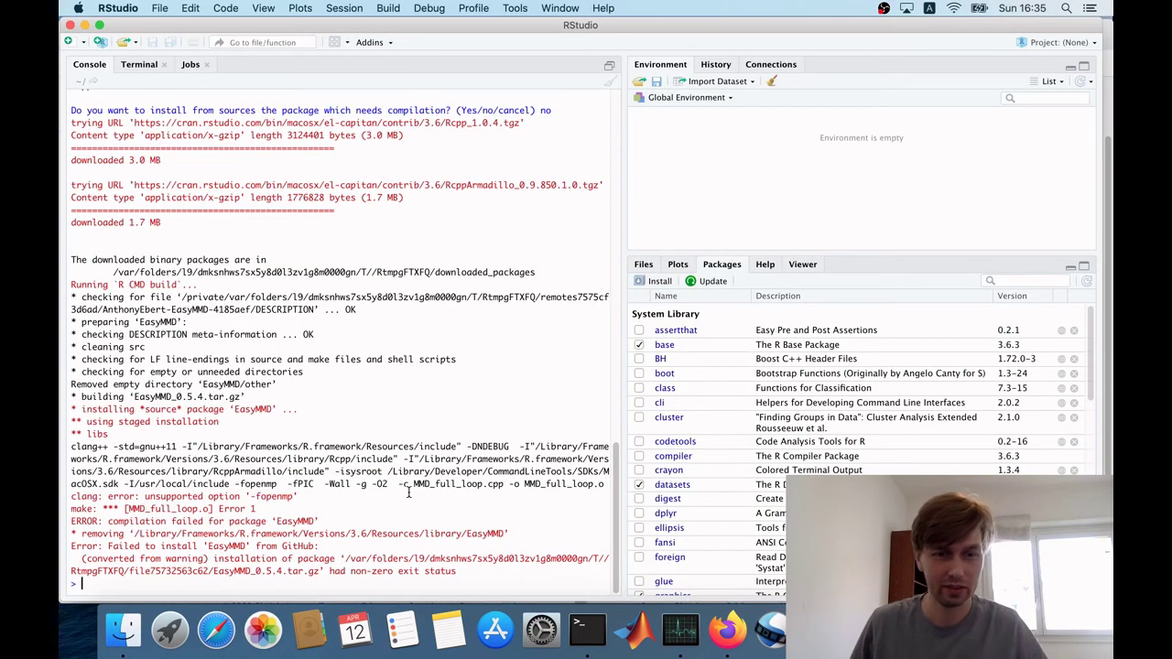
key("super+shift+F10")
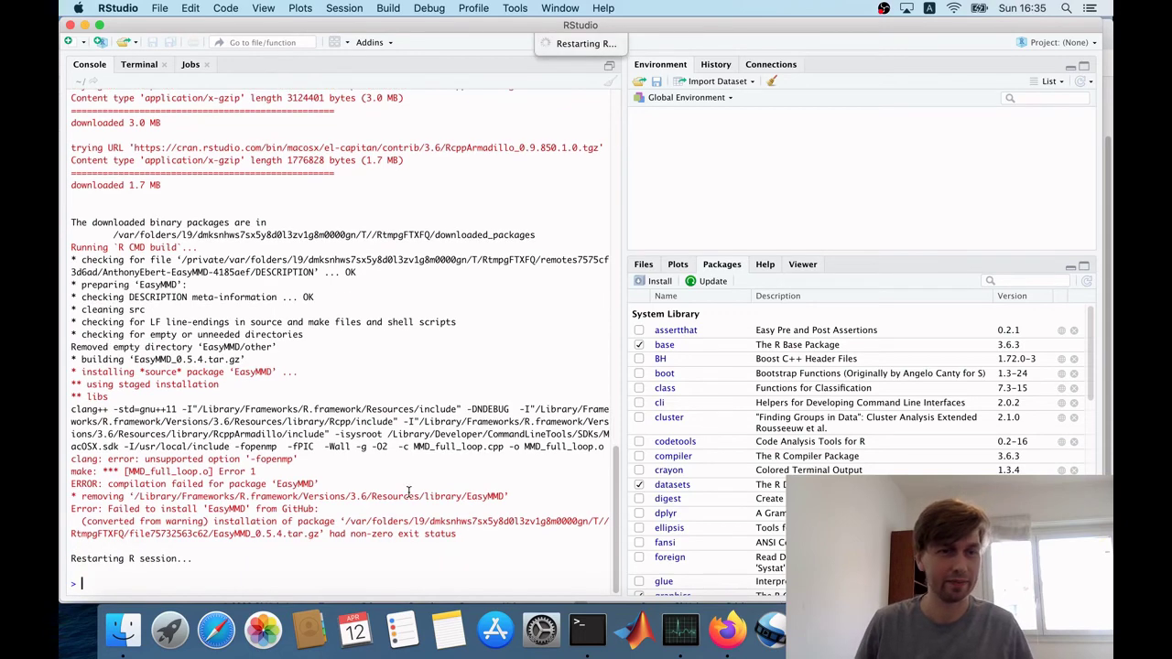
key("Up")
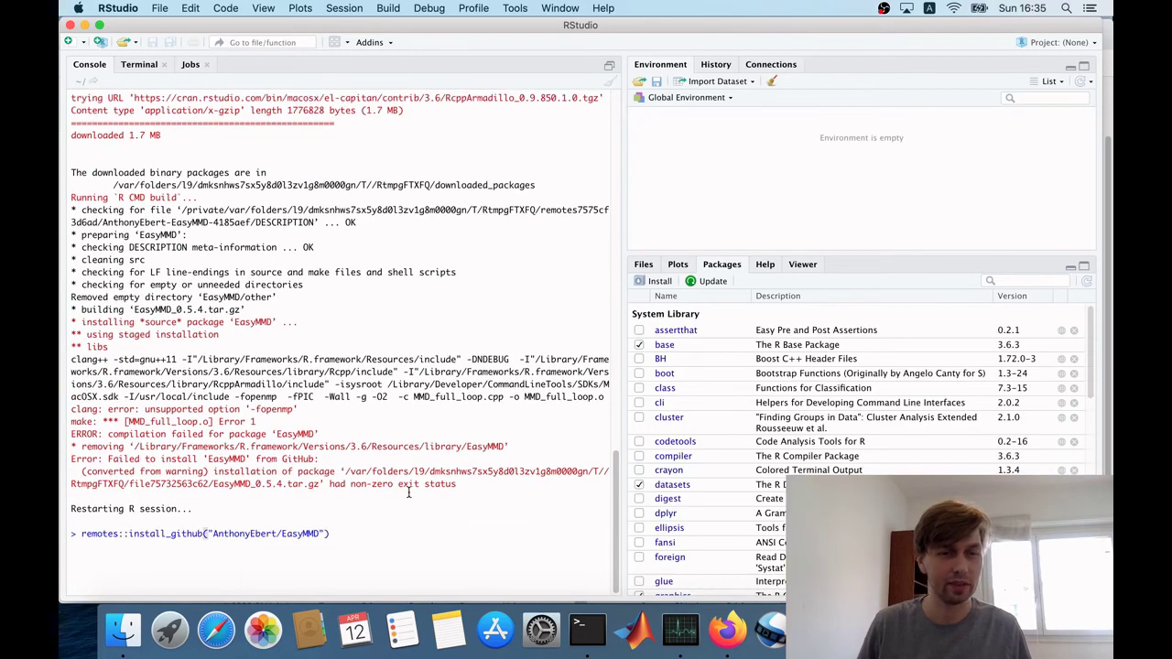
key("Return")
key("Return")
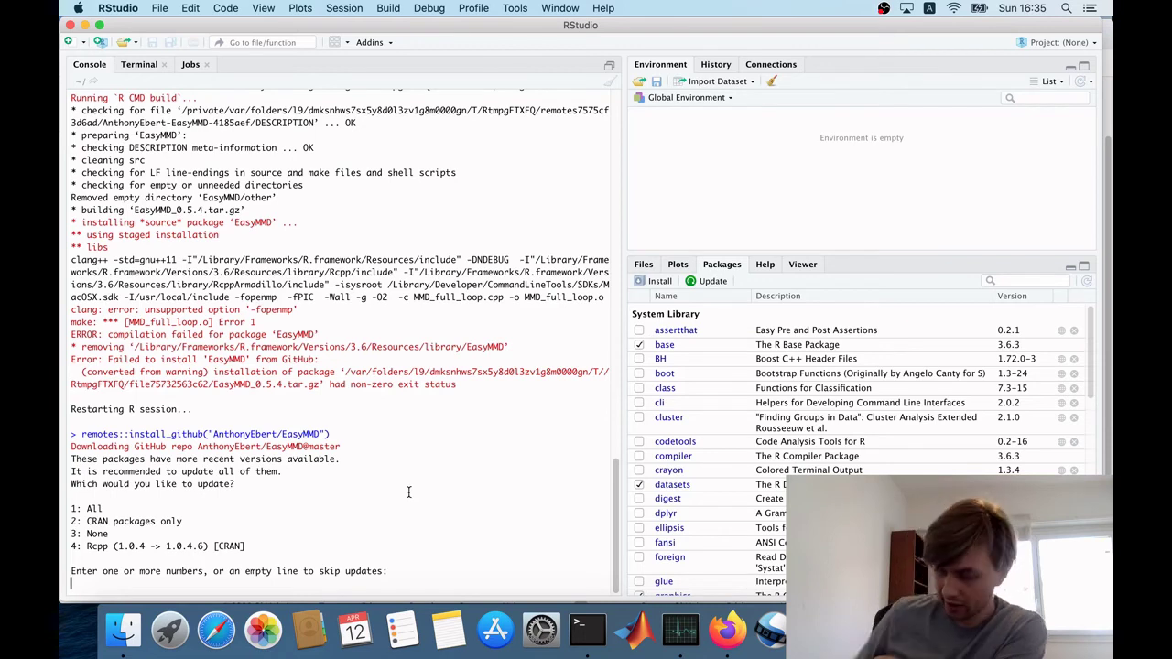
type("2")
key("Return")
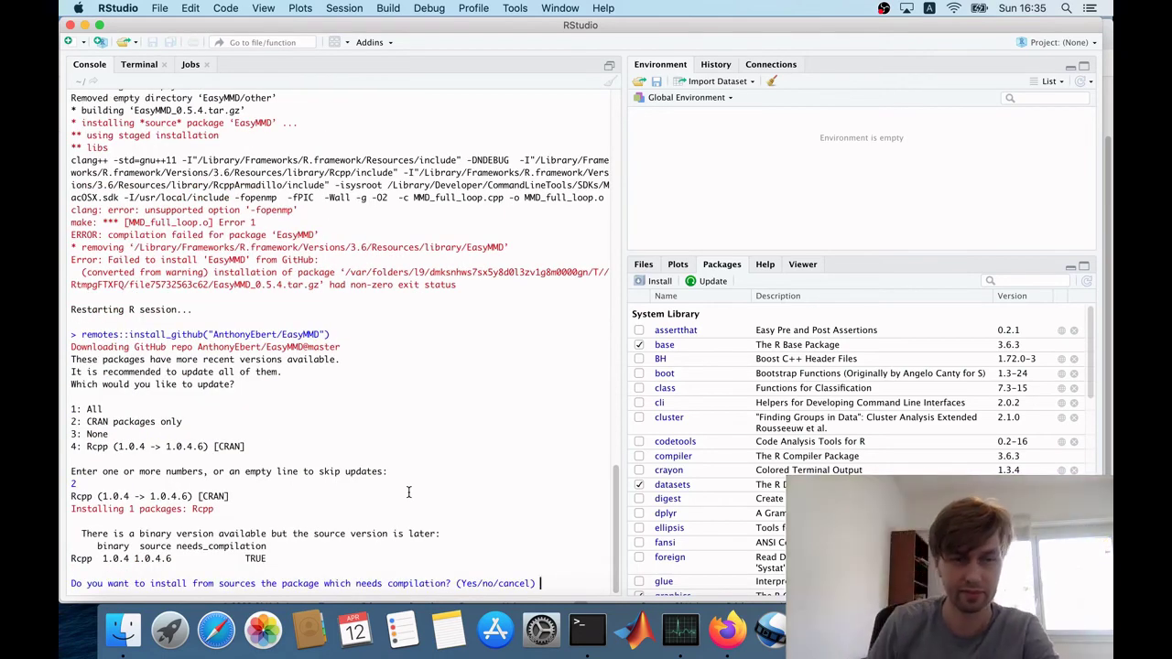
Answer no to compiling Rcpp from source and review the EasyMMD installation output, including the earlier compilation attempt.
type("no")
key("Return")
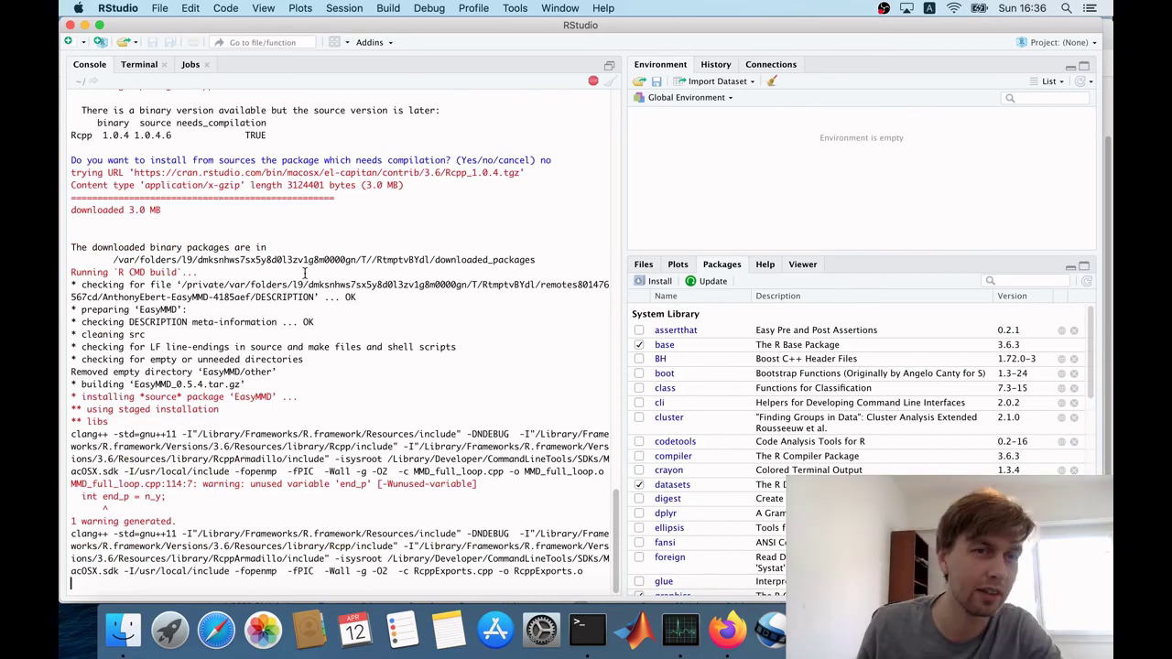
scroll(305, 272, "up", 5)
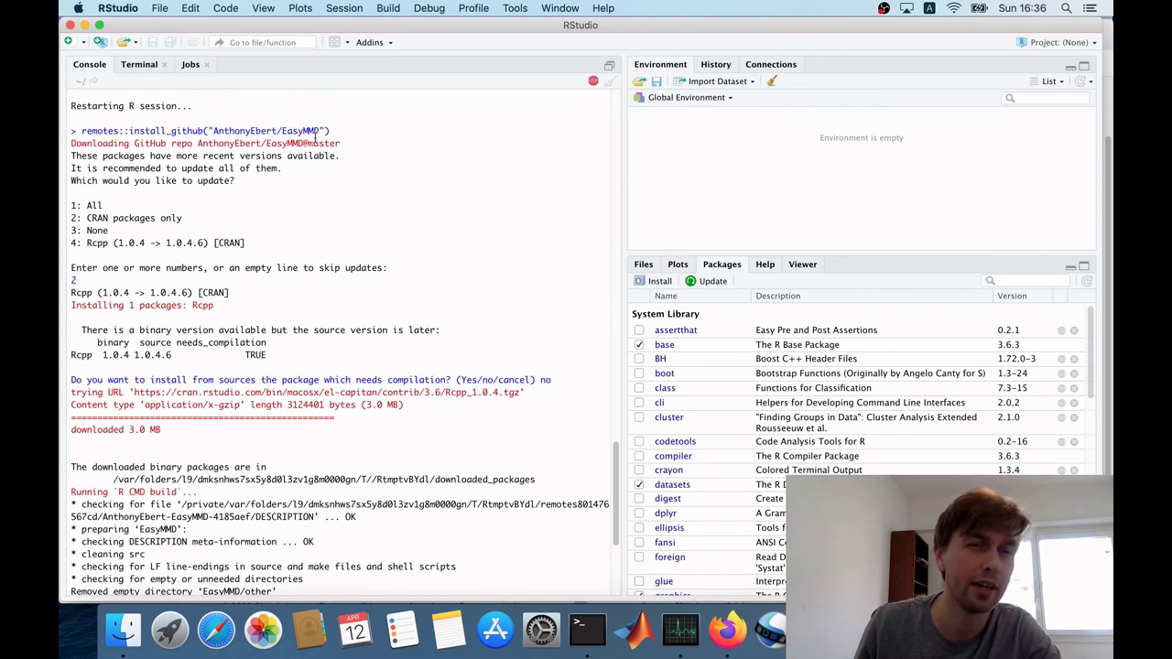
scroll(289, 165, "up", 5)
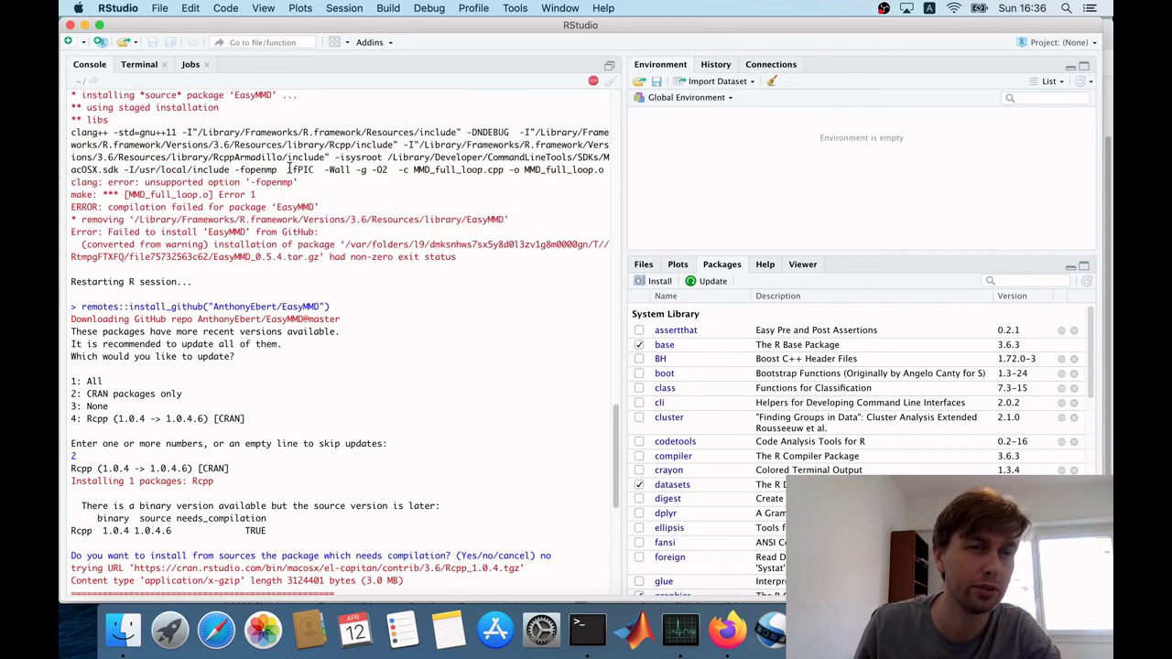
scroll(289, 169, "up", 1)
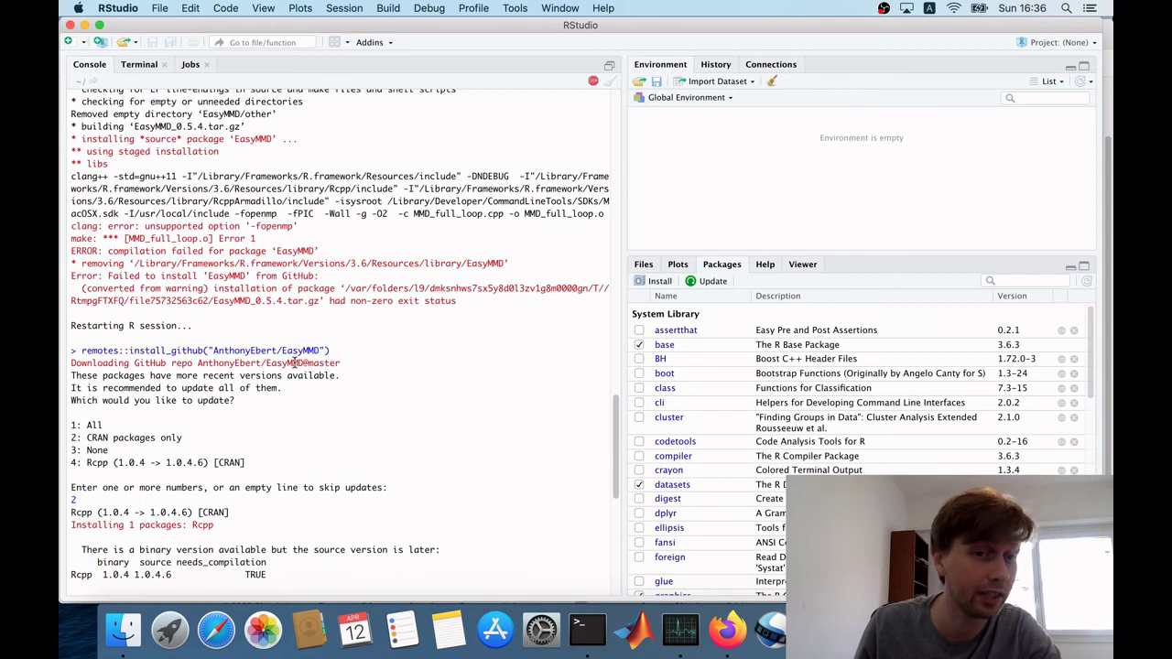
scroll(289, 411, "down", 5)
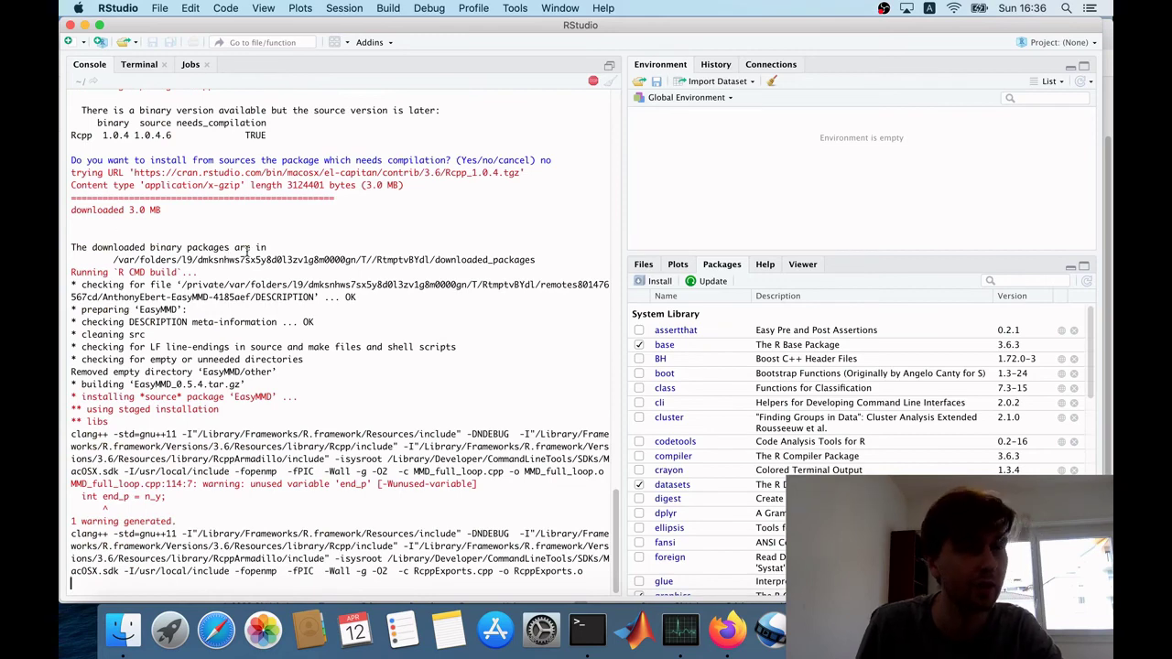
scroll(246, 252, "up", 5)
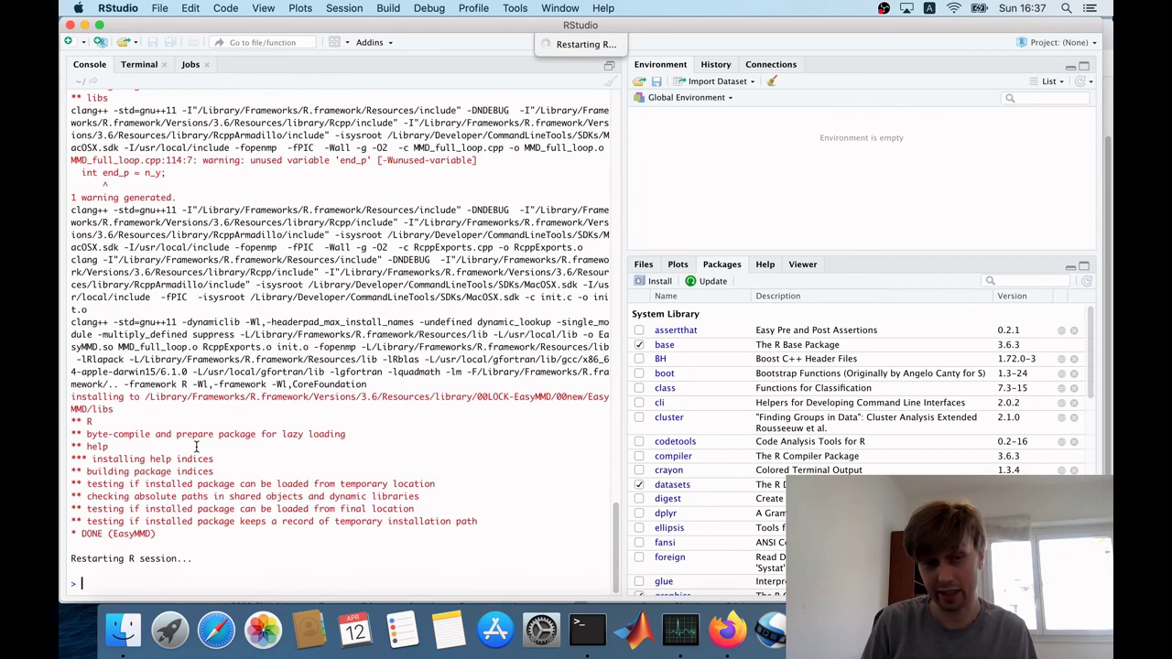
Load the EasyMMD package in the restarted R session with library(EasyMMD).
type("libra")
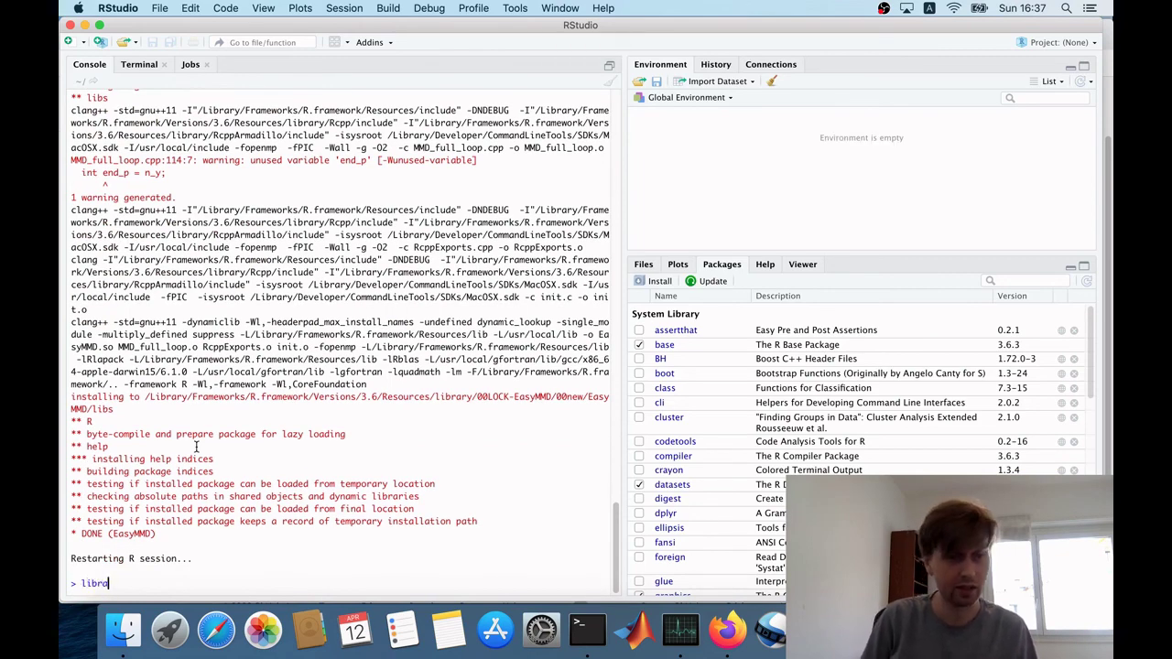
type("ry(Easy")
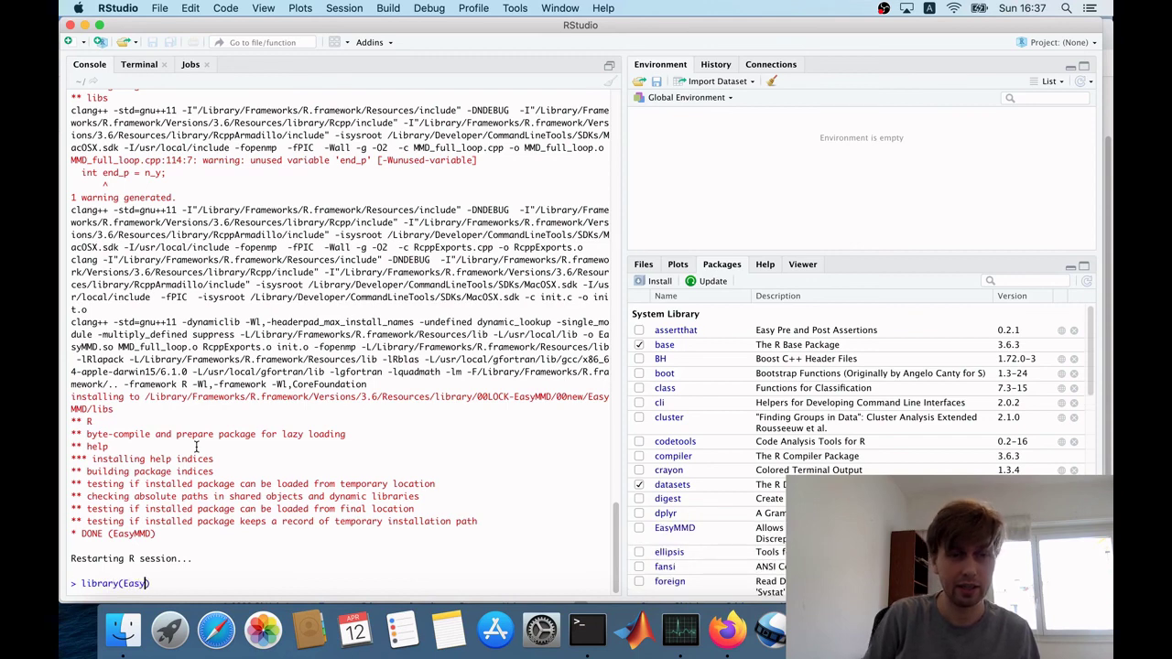
type("MMD")
key("Return")
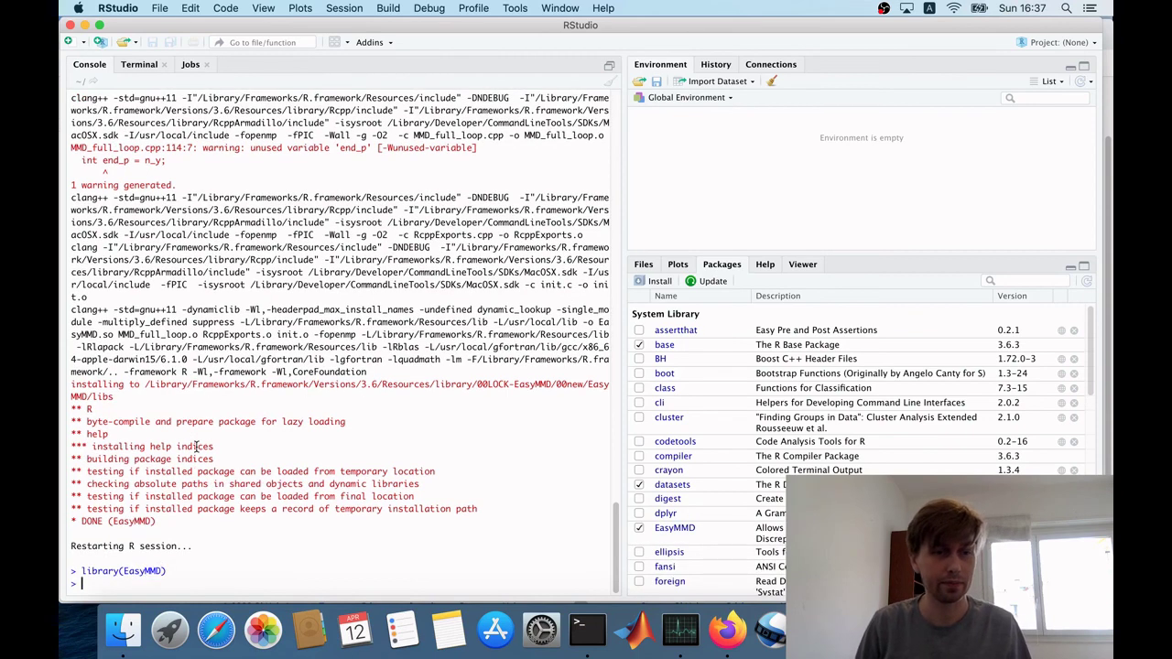
Show the EasyMMD package documentation by running help(package = "EasyMMD").
type("help(Eas")
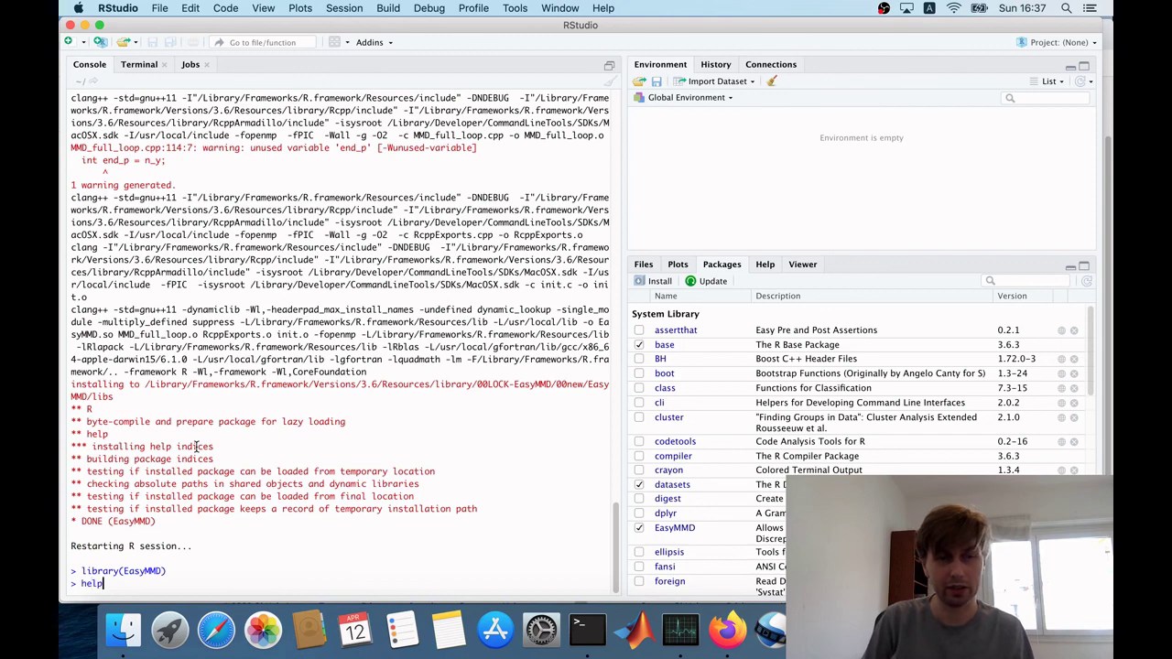
key("BackSpace")
key("BackSpace")
key("BackSpace")
type("package = ")
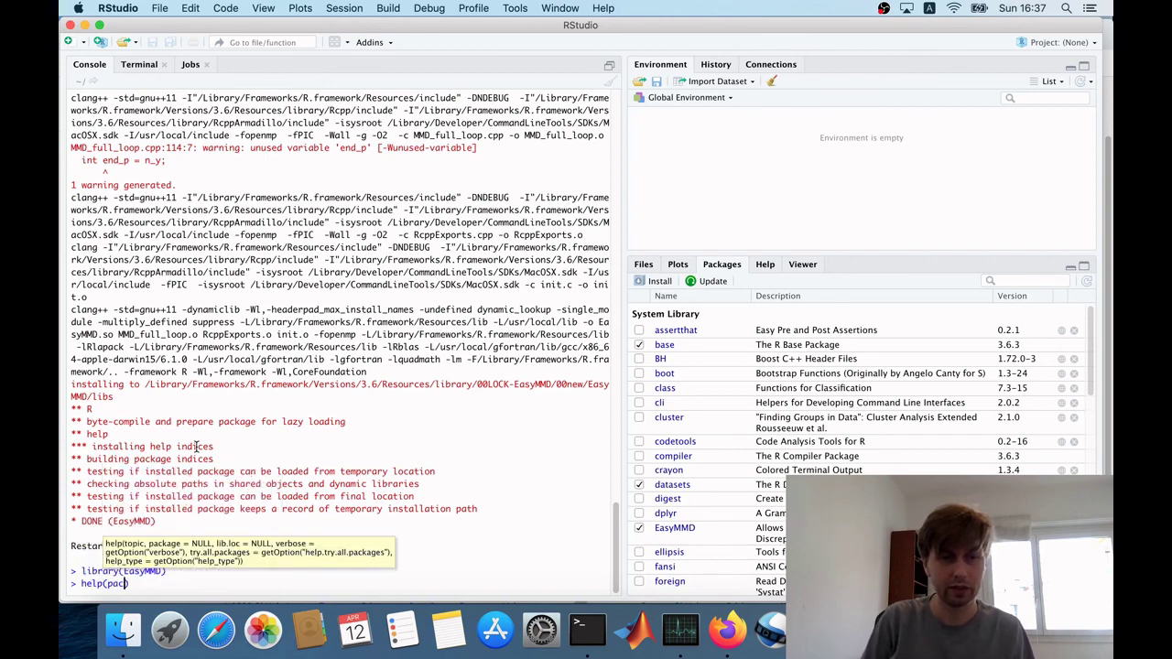
type("\"EasyMMD\"")
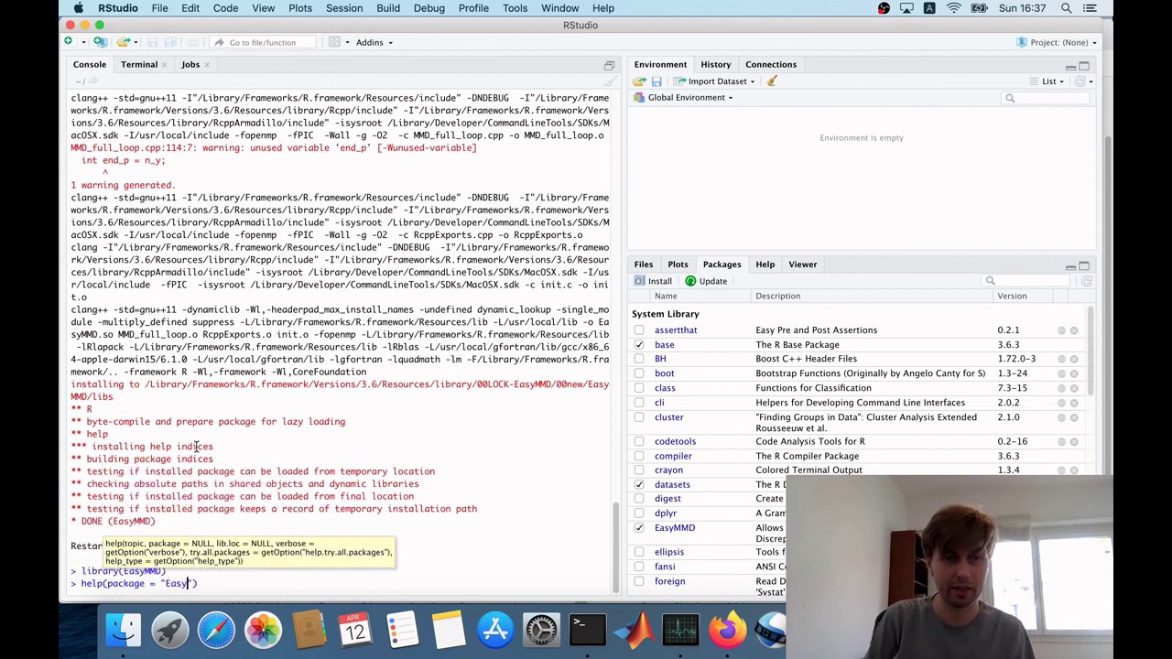
key("Return")
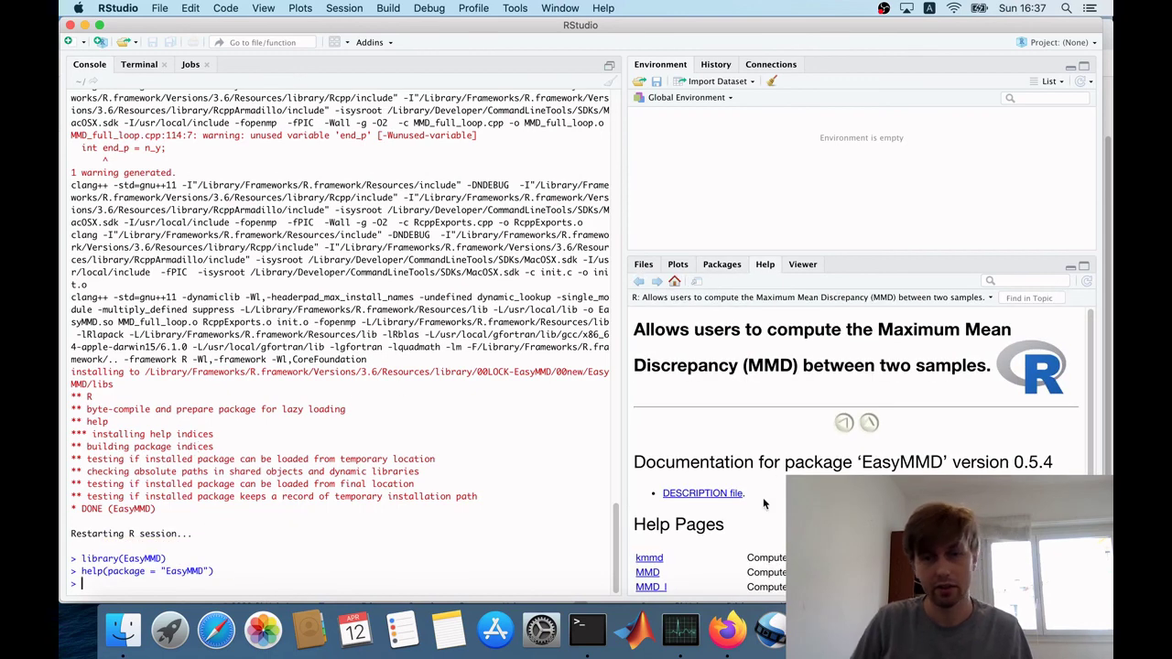
Open the MMD function's help page and copy its first example, from set.seed(1) through MMD_1, into the console.
left_click(642, 573)
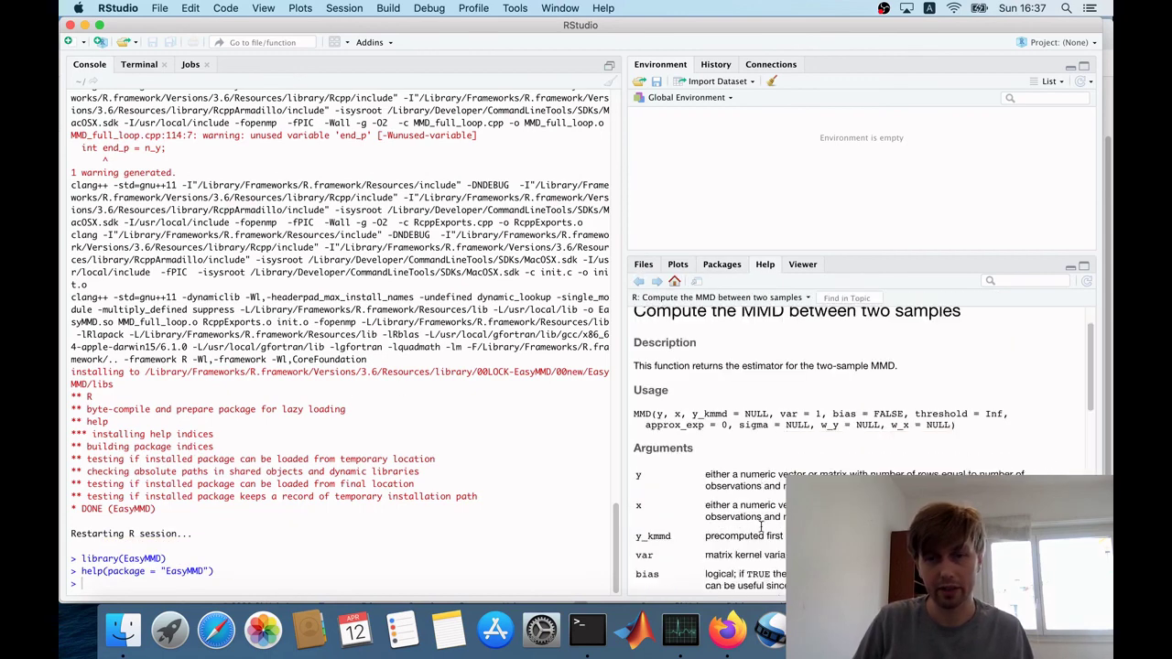
scroll(760, 531, "down", 10)
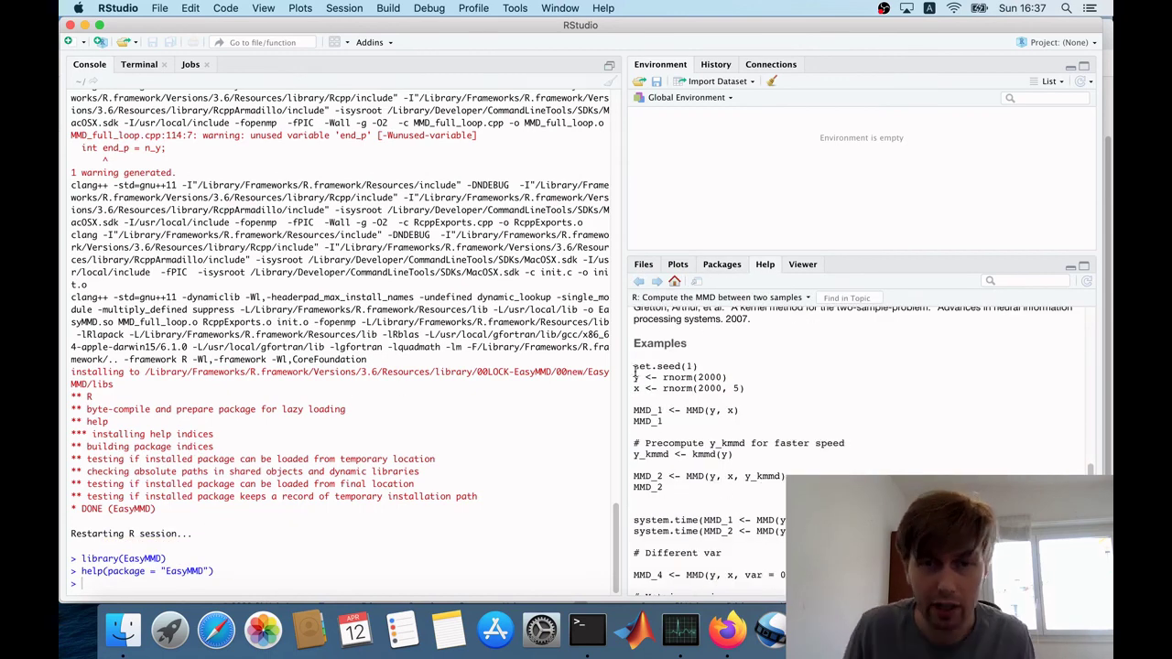
left_click_drag(633, 366, 693, 429)
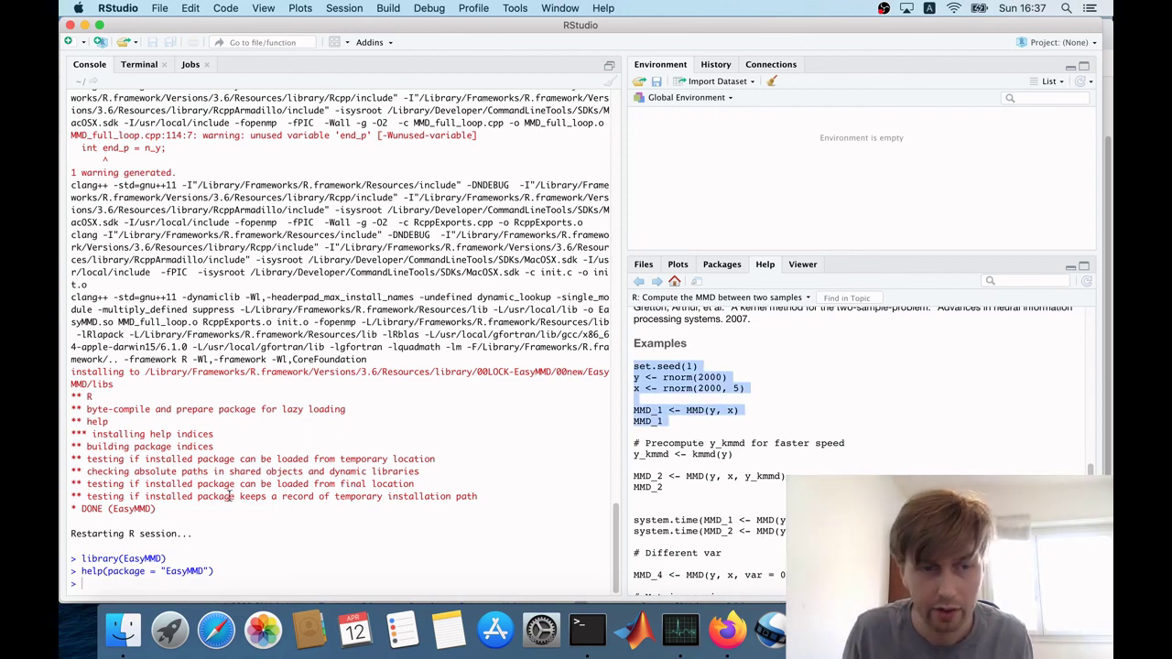
right_click(677, 384)
left_click(689, 400)
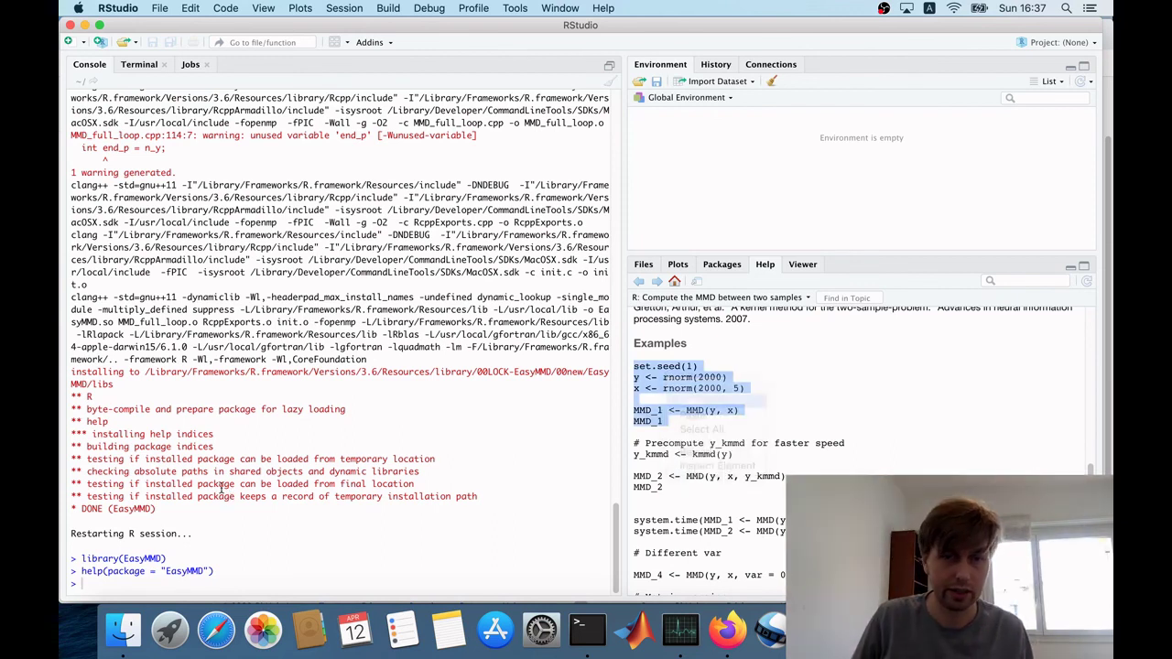
key("super+v")
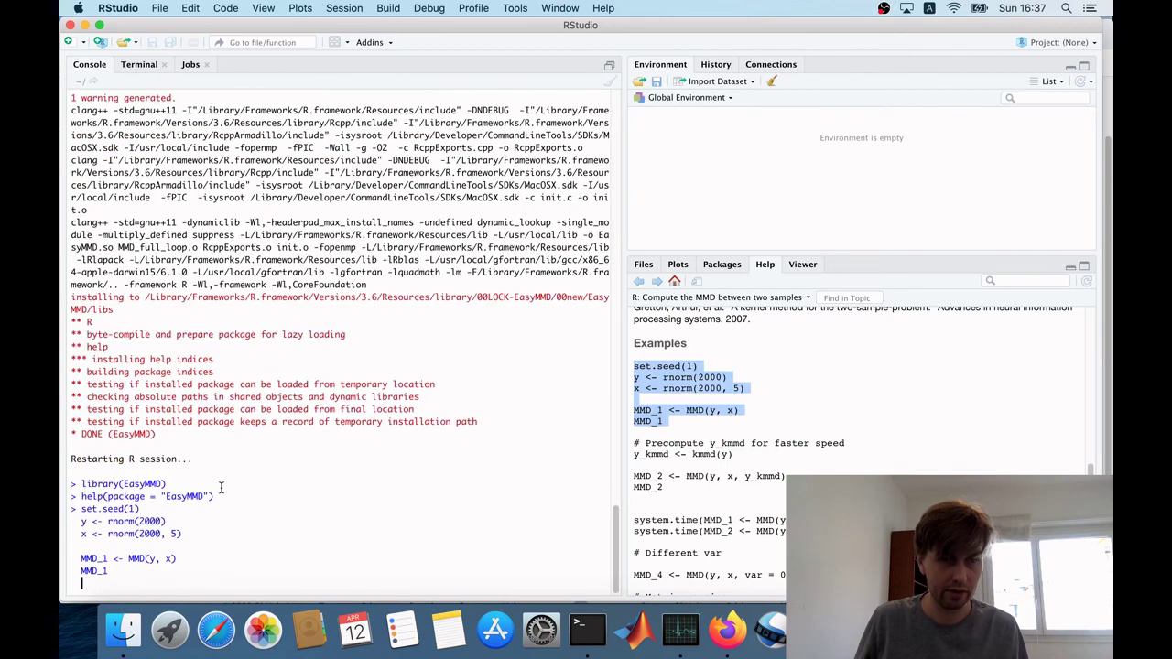